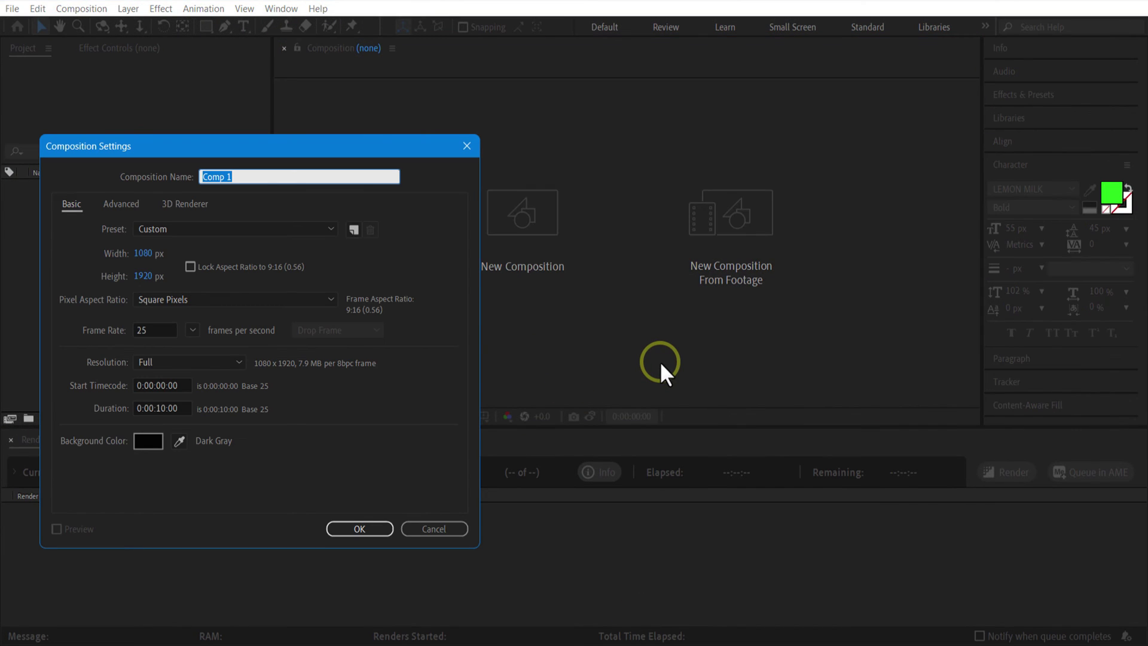
# - Create a 1080 x 1920 composition named main at 25 frames per second with a 10-second duration
pyautogui.write('main')
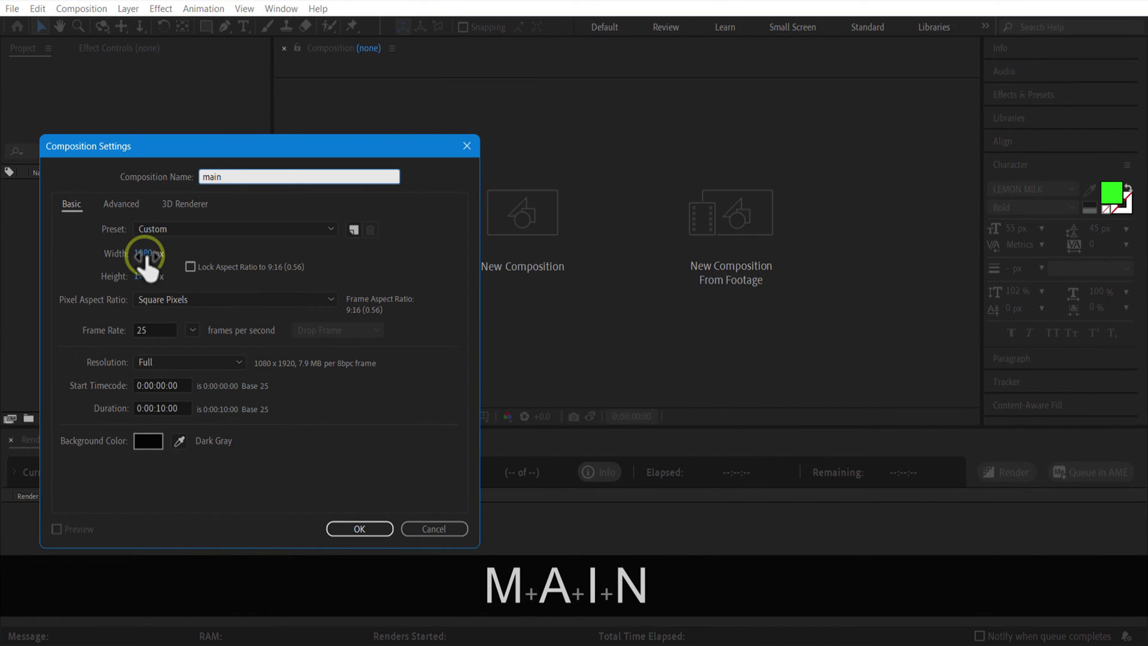
pyautogui.click(360, 528)
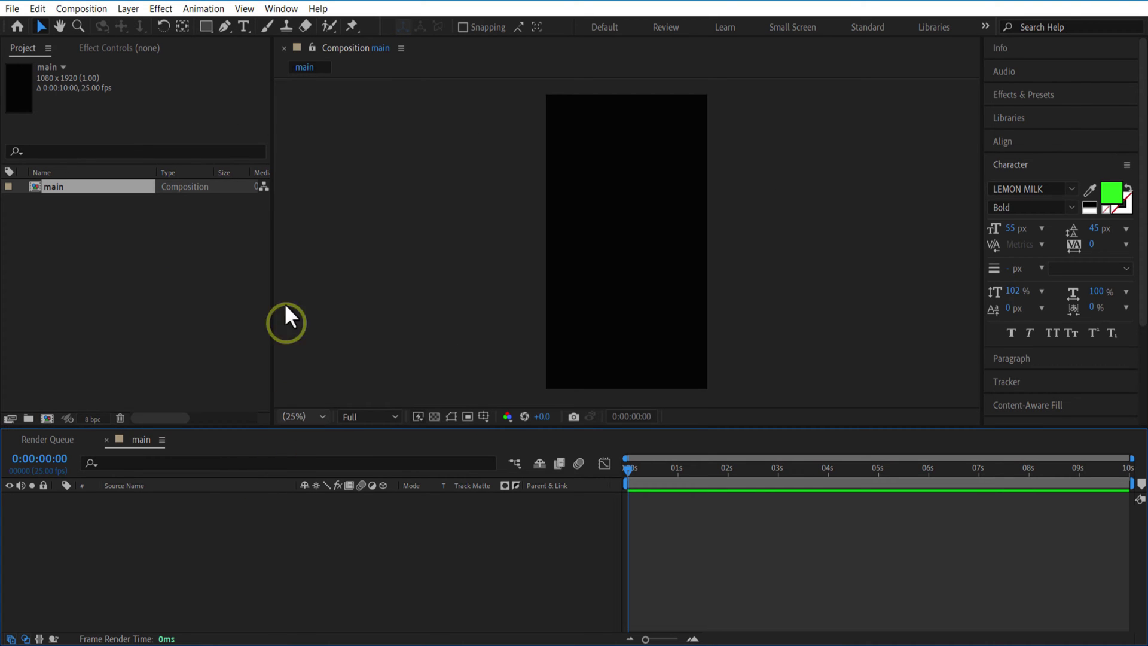
# - Draw a thin horizontal rectangle across the full width of the composition with a solid white fill and no stroke
pyautogui.click(207, 27)
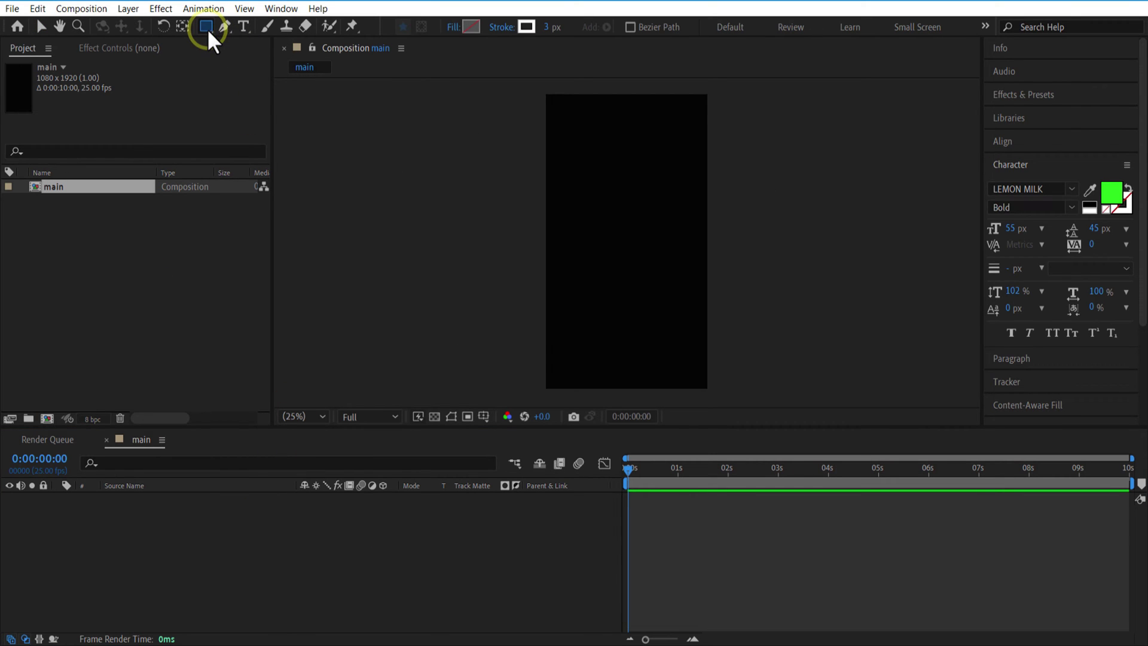
pyautogui.click(453, 28)
pyautogui.click(568, 382)
pyautogui.click(501, 27)
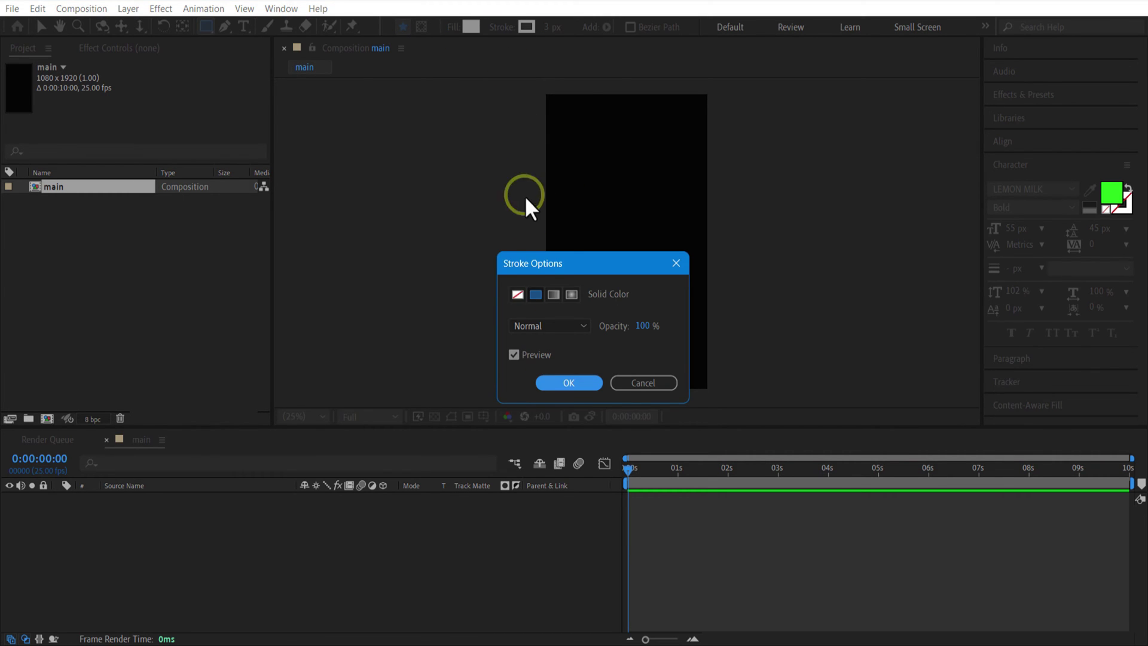
pyautogui.click(517, 294)
pyautogui.click(550, 380)
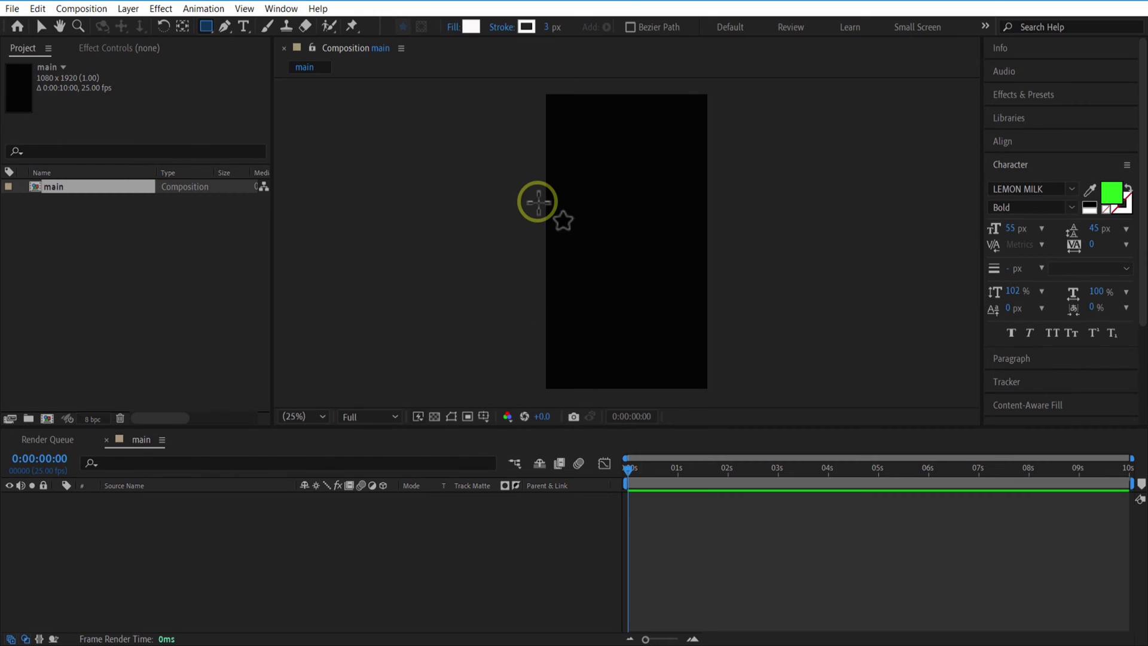
pyautogui.scroll(3, 617, 217)
pyautogui.moveTo(525, 209); pyautogui.dragTo(738, 212)
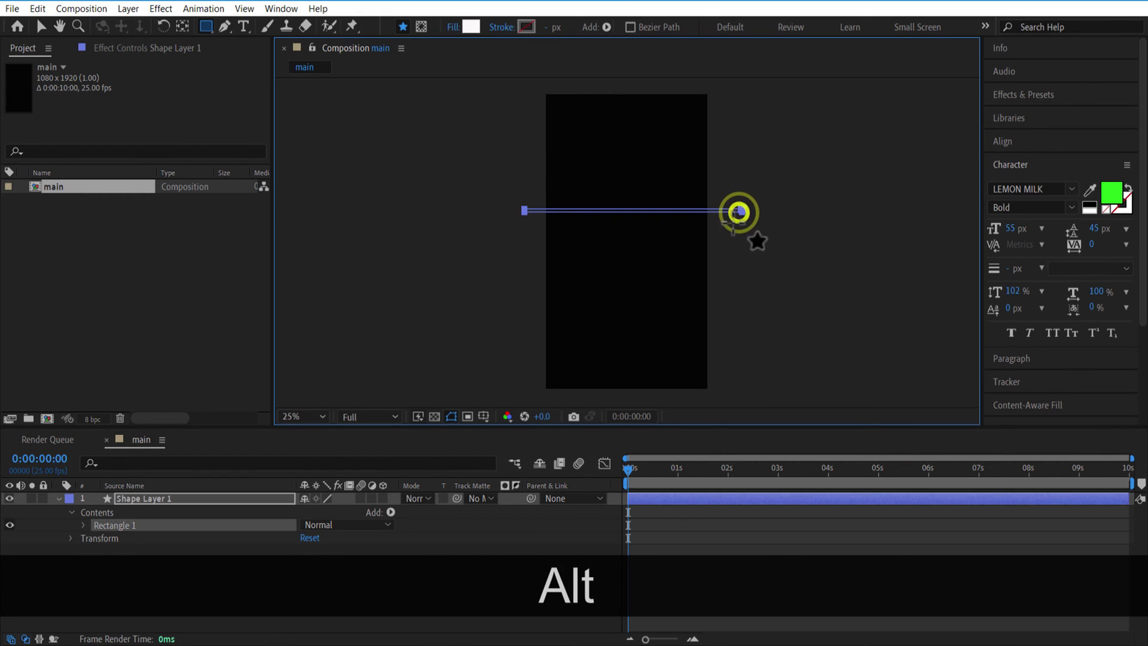
pyautogui.scroll(4, 594, 174)
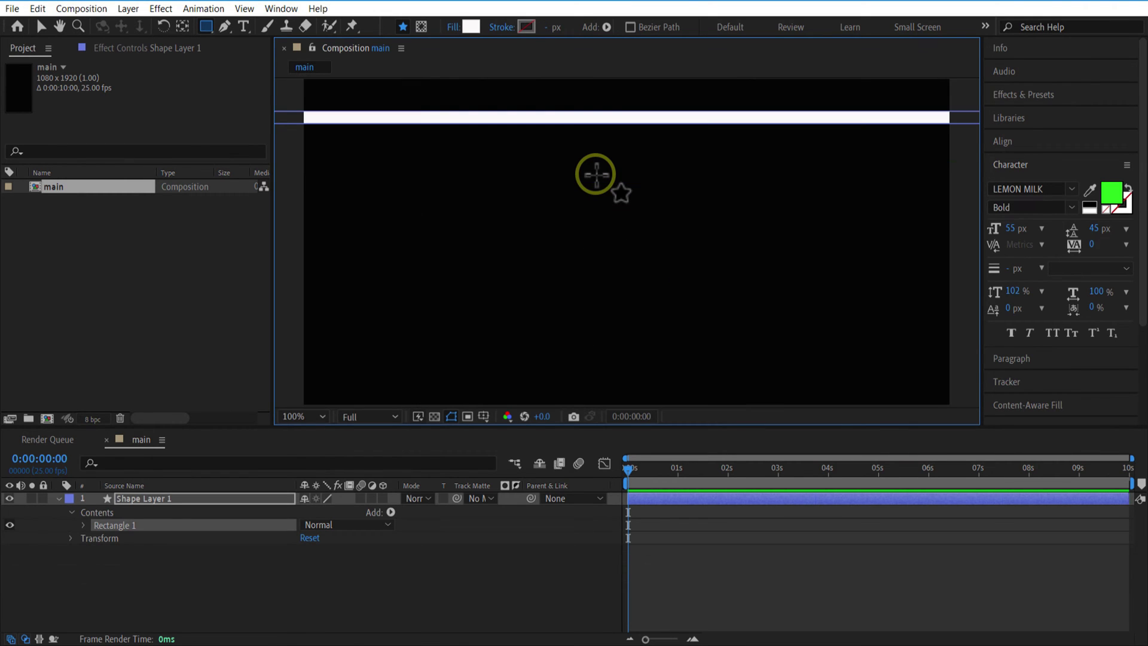
# - Reduce the rectangle's height so it forms a thinner horizontal line
pyautogui.click(34, 24)
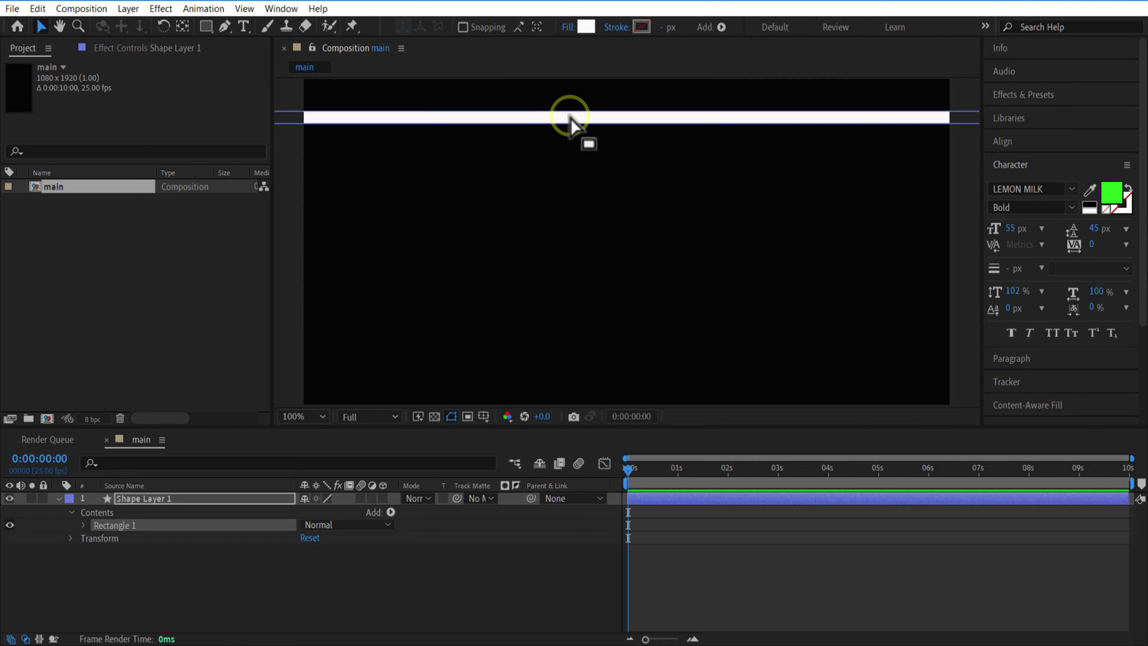
pyautogui.press('h')
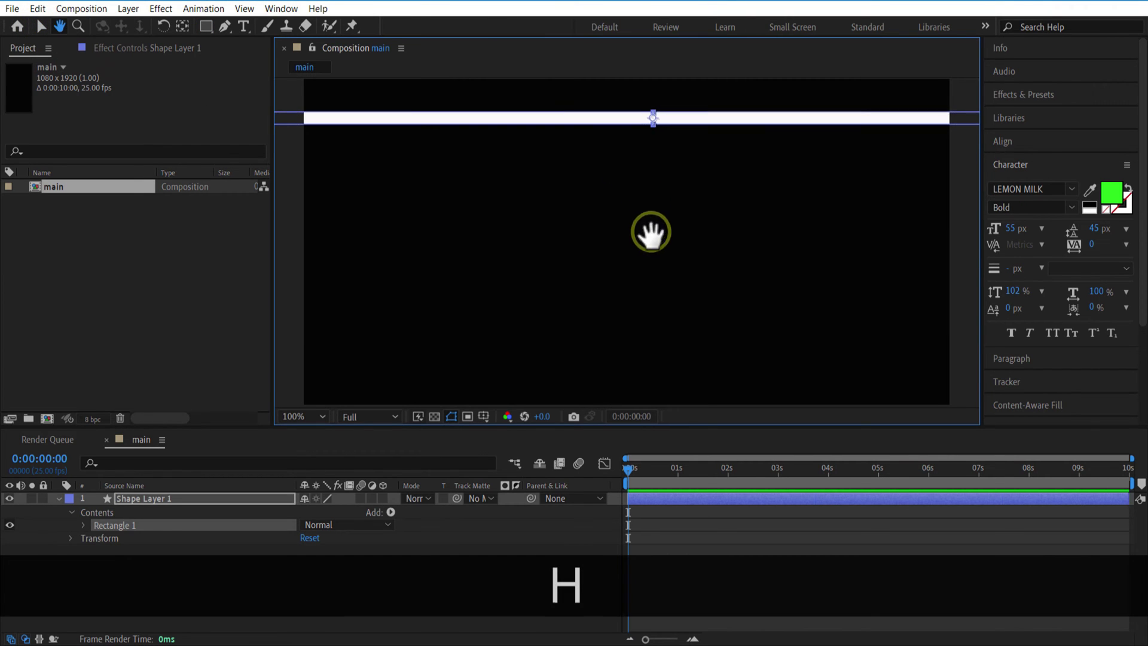
pyautogui.moveTo(653, 259); pyautogui.dragTo(653, 343)
pyautogui.click(41, 26)
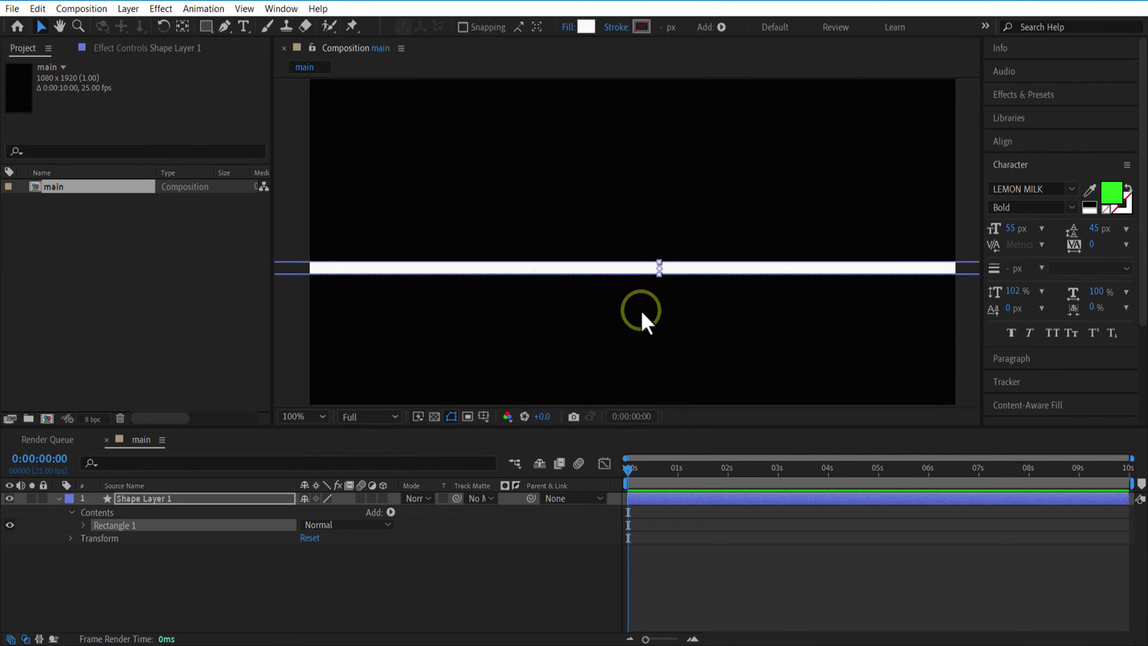
pyautogui.scroll(2, 698, 285)
pyautogui.moveTo(691, 288); pyautogui.dragTo(691, 293)
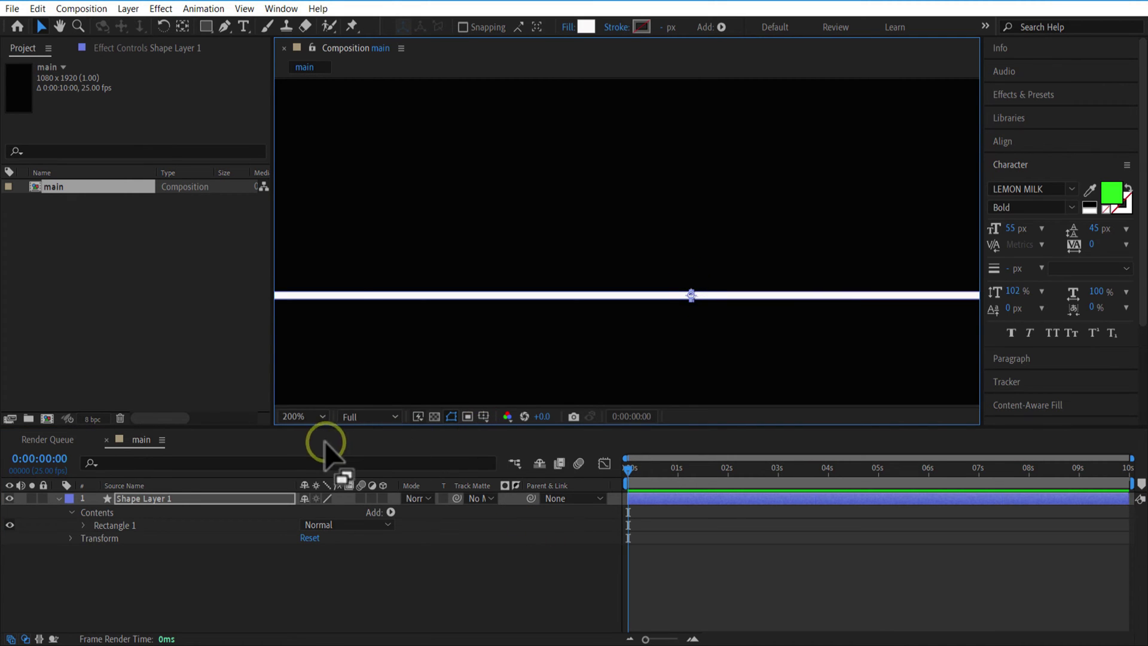
pyautogui.click(304, 417)
pyautogui.click(332, 159)
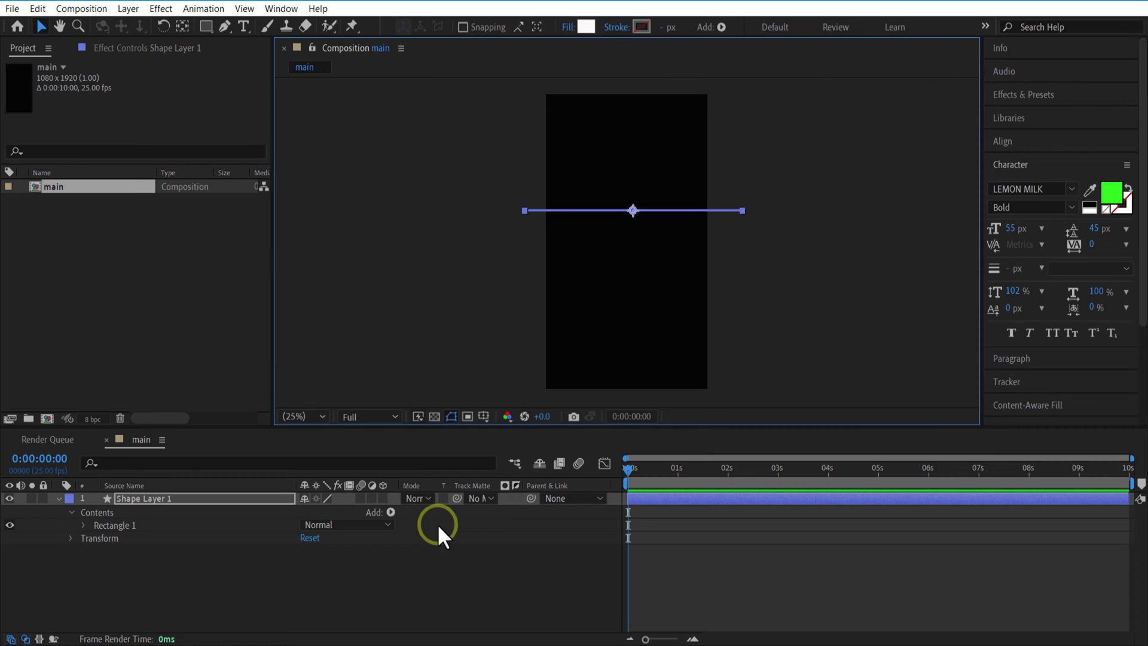
# - Move the line layer down to a vertical position of 951
pyautogui.click(261, 571)
pyautogui.click(217, 497)
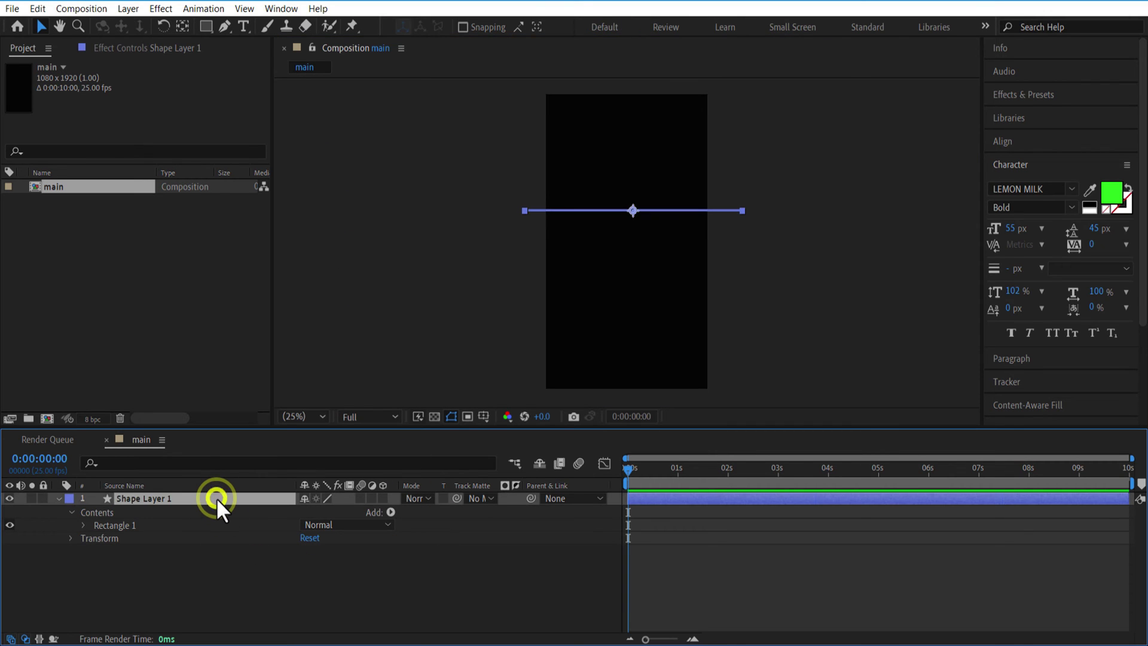
pyautogui.press('p')
pyautogui.moveTo(338, 520); pyautogui.dragTo(461, 530)
pyautogui.click(461, 530)
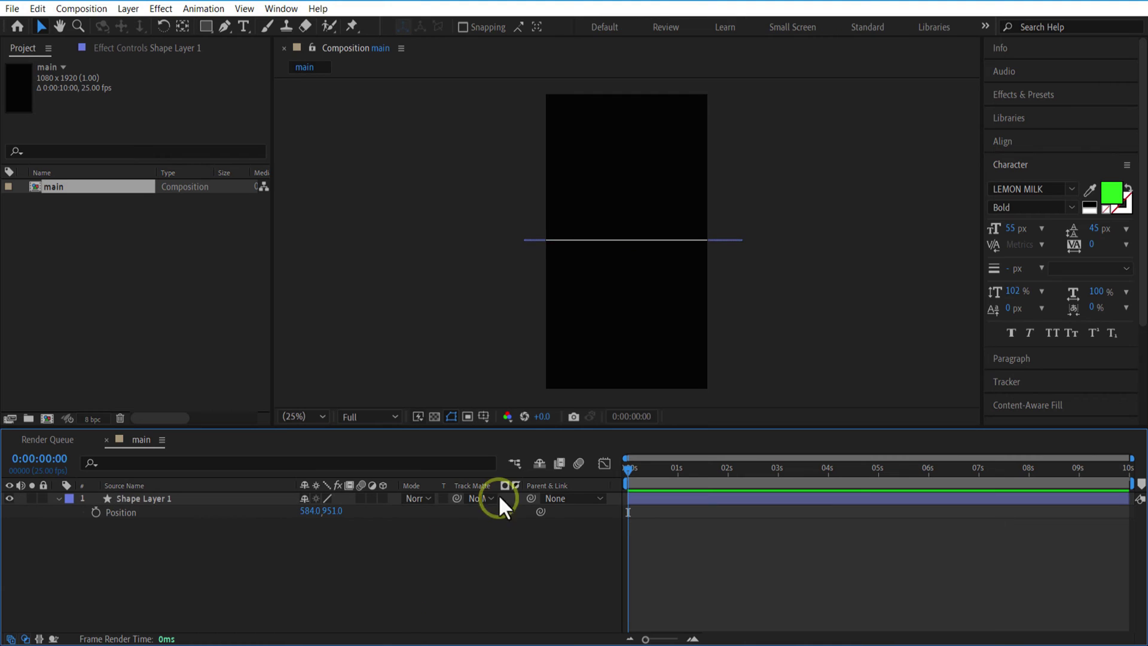
# - Show the proportional grid and align the line vertically with the grid's middle horizontal line
pyautogui.click(483, 416)
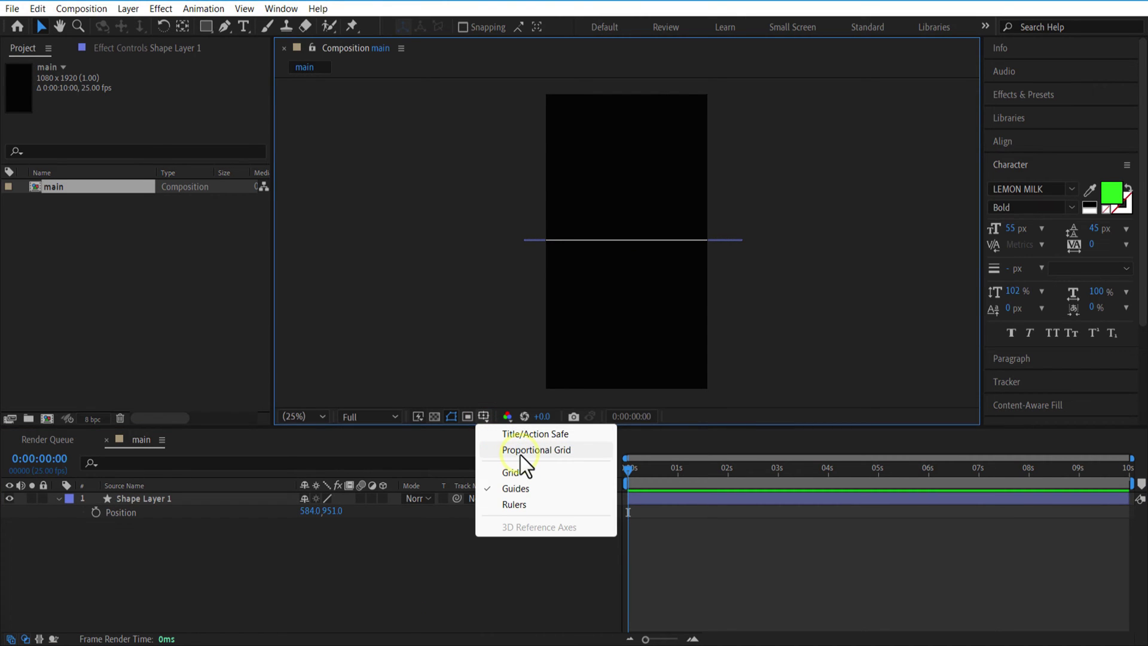
pyautogui.click(520, 452)
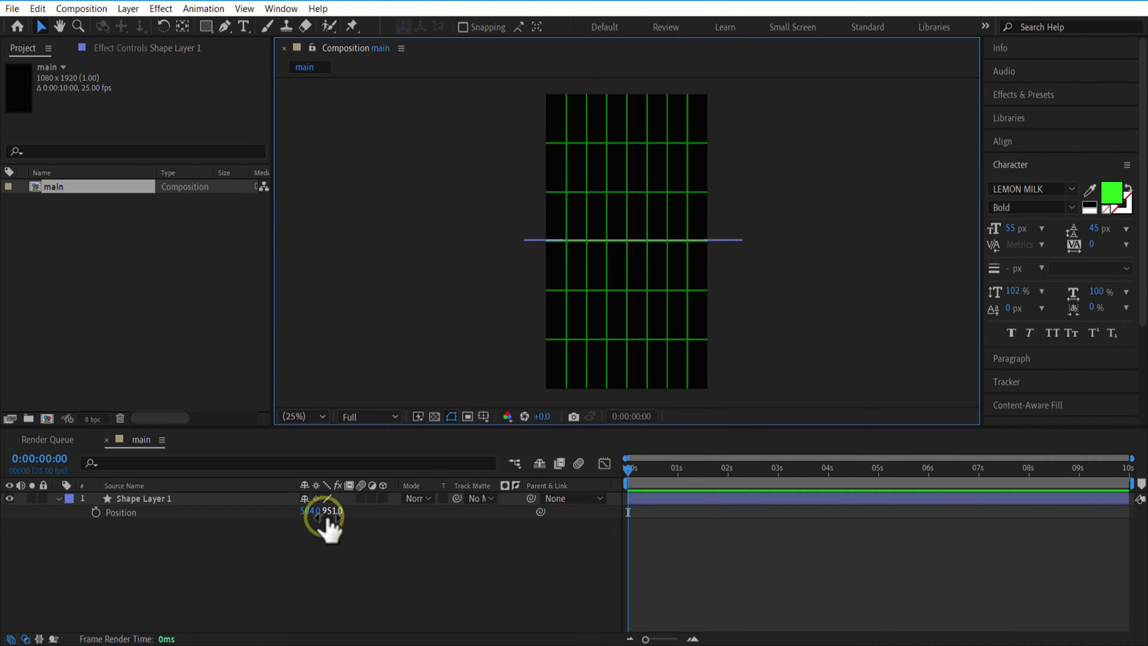
pyautogui.moveTo(336, 517); pyautogui.dragTo(342, 516)
pyautogui.press('p')
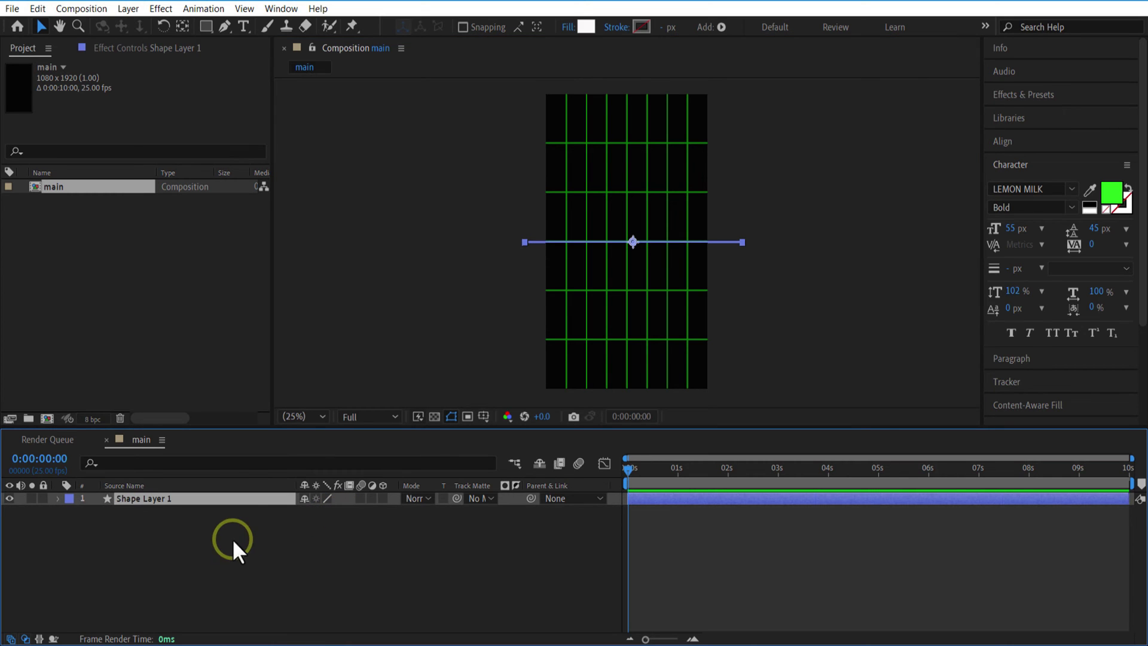
# - Try to set the Pen tool to no fill and a solid white 3 px stroke
pyautogui.click(227, 26)
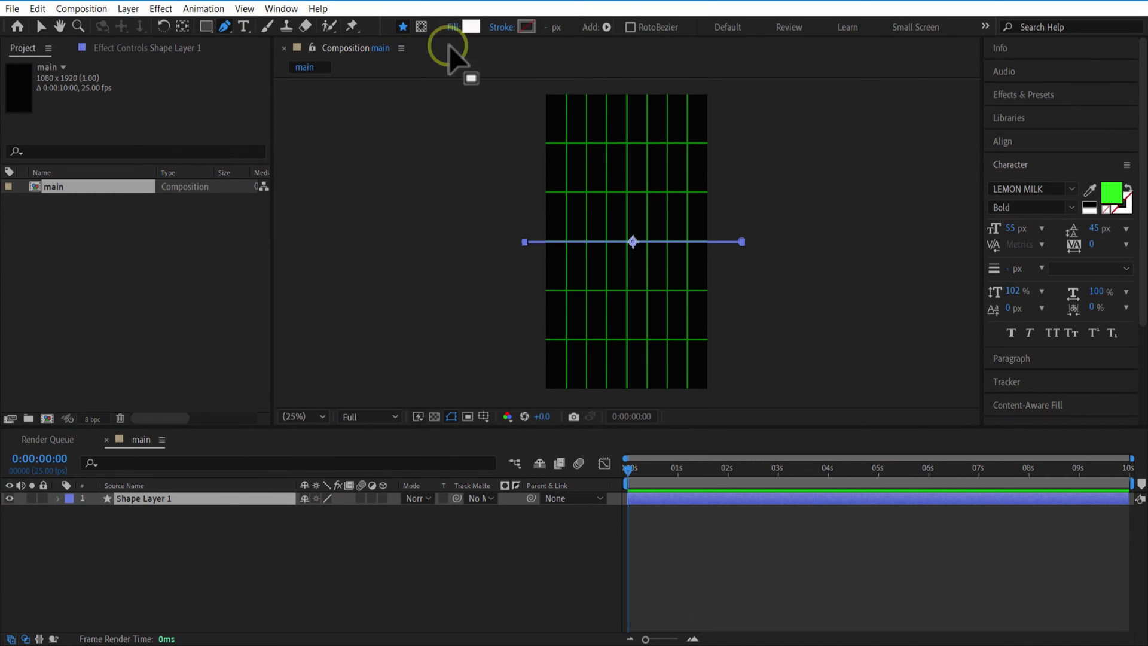
pyautogui.click(452, 26)
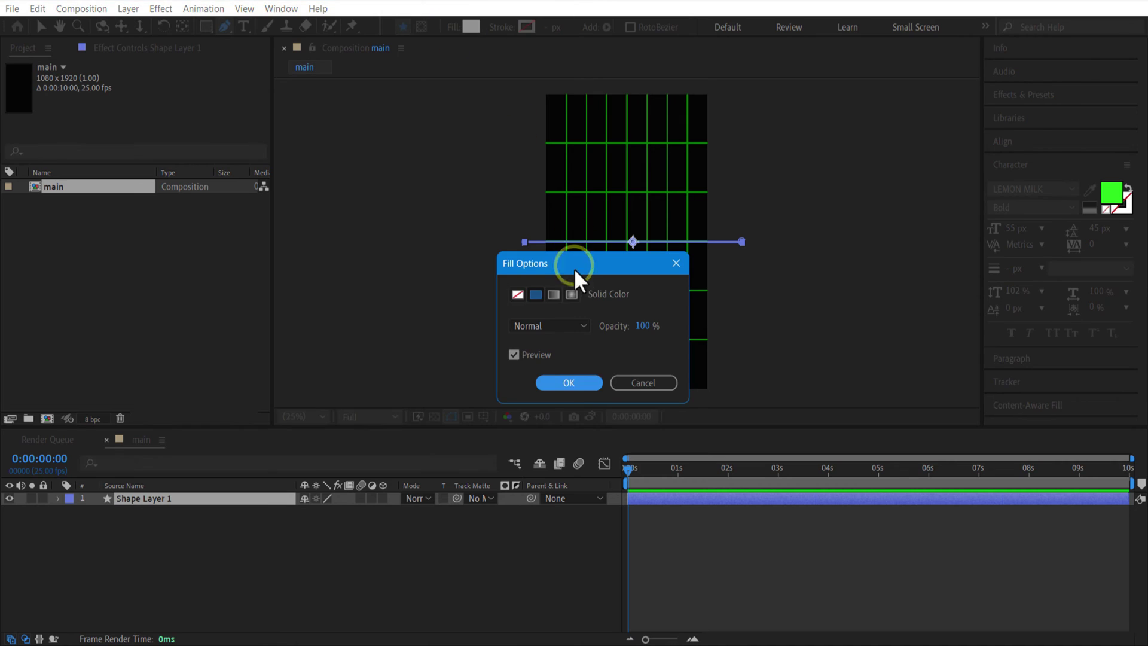
pyautogui.click(518, 294)
pyautogui.click(568, 382)
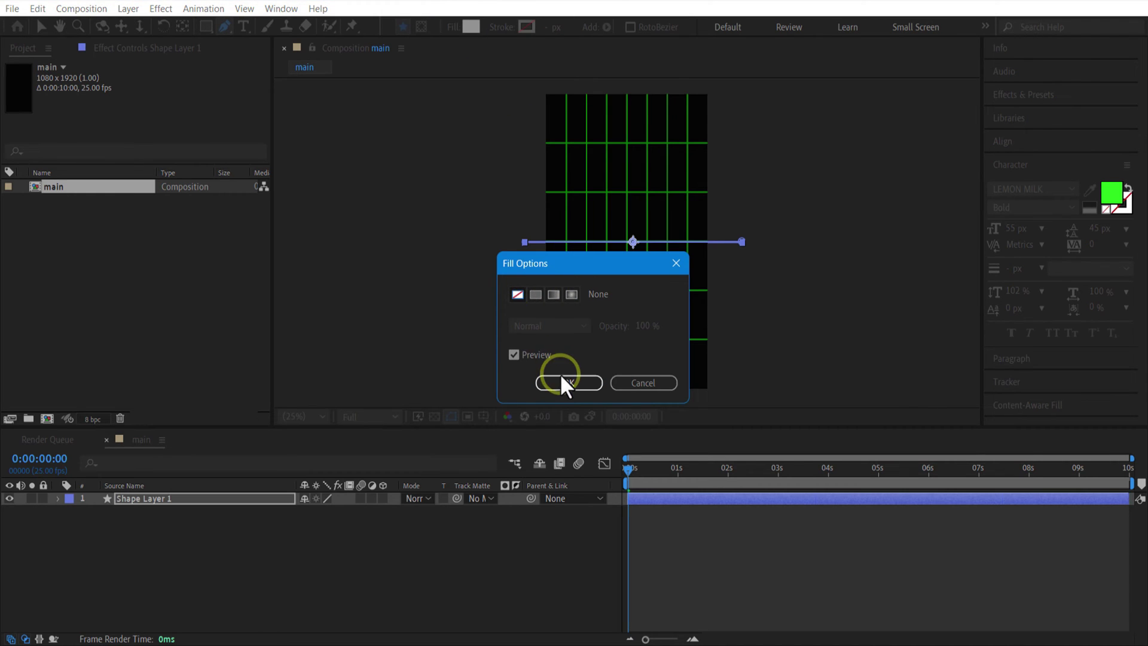
pyautogui.click(501, 26)
pyautogui.click(536, 294)
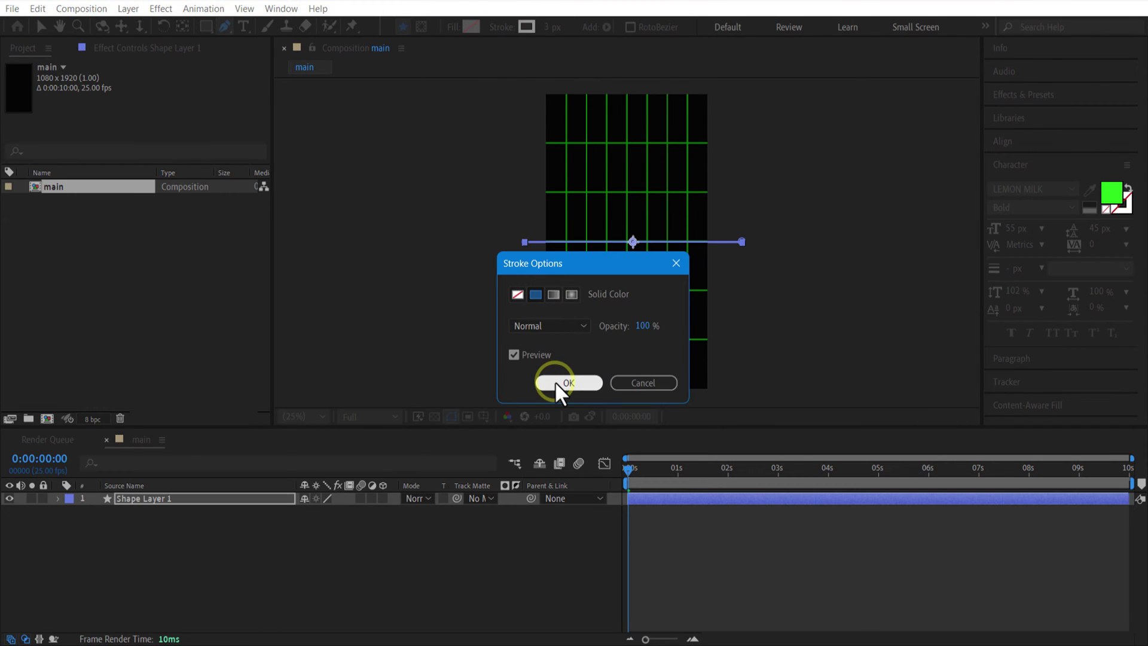
pyautogui.click(554, 381)
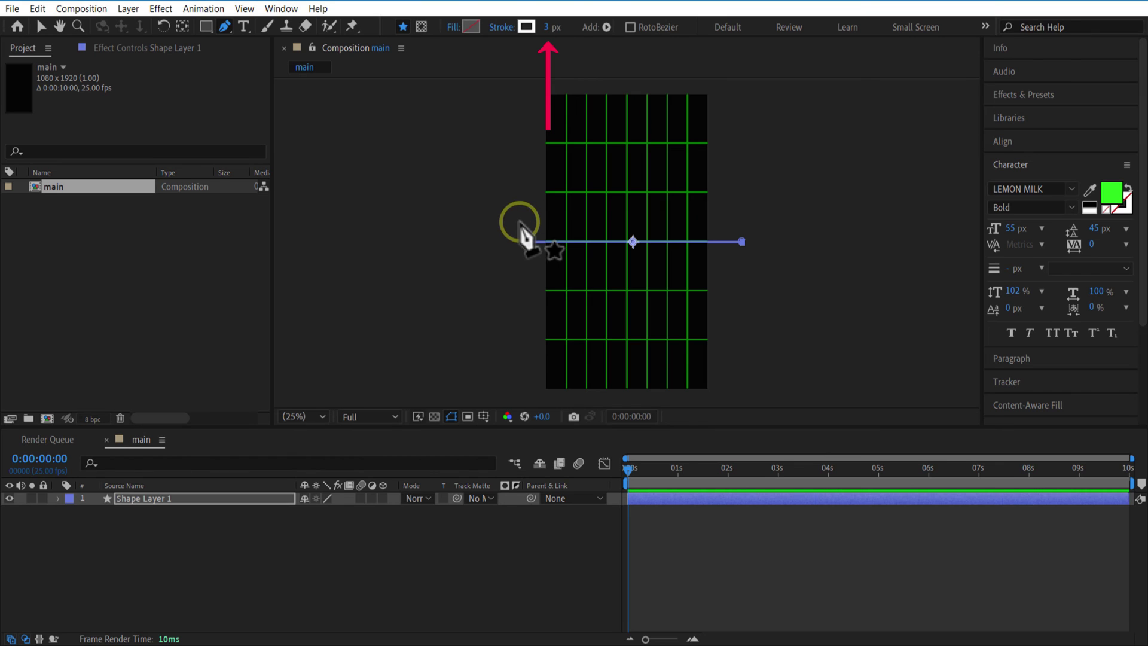
# - Add a new shape layer and draw a curved Pen path from the upper left outside the frame down to the line at the first grid column
pyautogui.scroll(4, 520, 233)
pyautogui.scroll(-2, 554, 263)
pyautogui.press('h')
pyautogui.press('v')
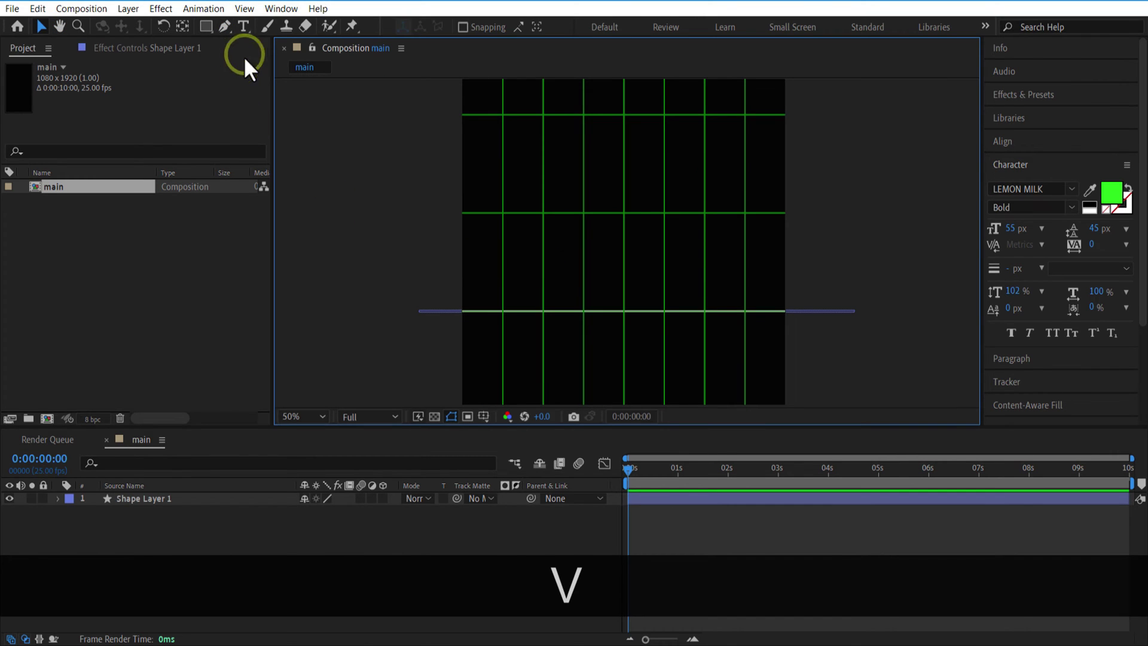
pyautogui.click(225, 26)
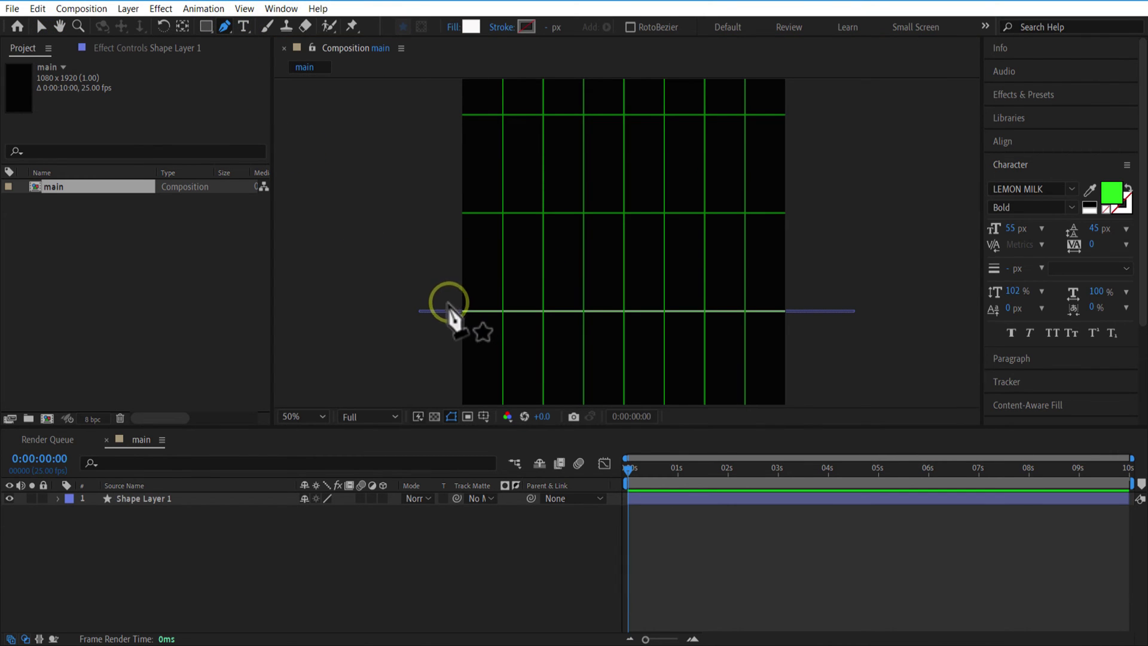
pyautogui.hotkey('ctrl', 'd')
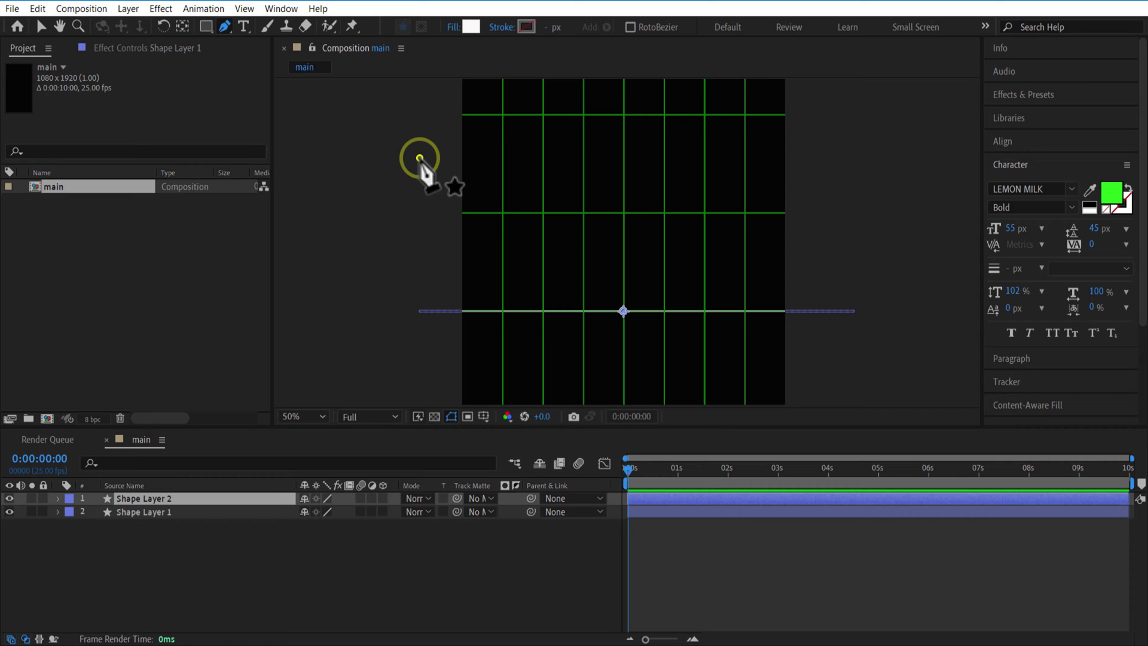
pyautogui.click(421, 158)
pyautogui.moveTo(502, 309); pyautogui.dragTo(521, 310)
# - Give the new path no fill and a solid white 3 px stroke
pyautogui.click(457, 27)
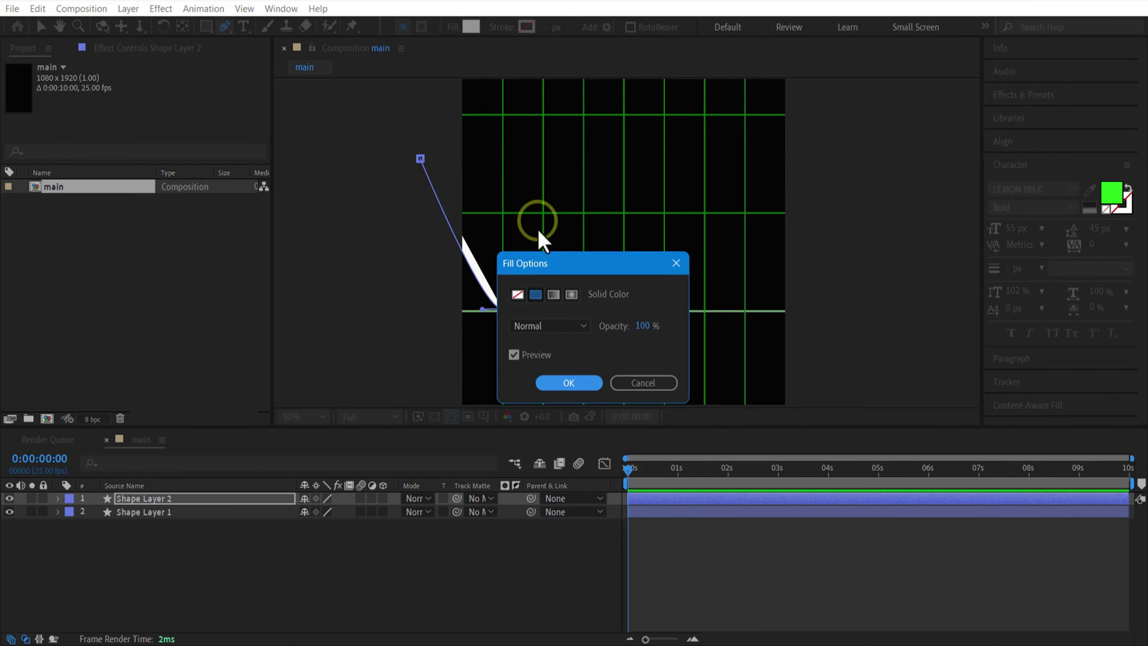
pyautogui.click(518, 293)
pyautogui.click(568, 381)
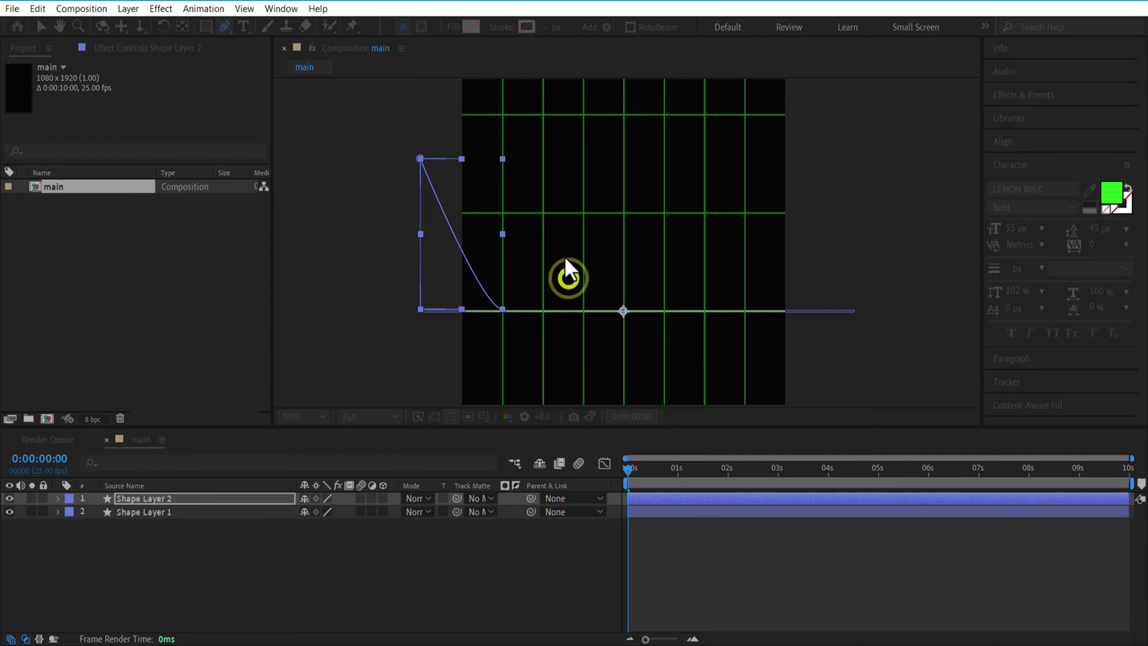
pyautogui.click(501, 27)
pyautogui.click(535, 294)
pyautogui.click(569, 383)
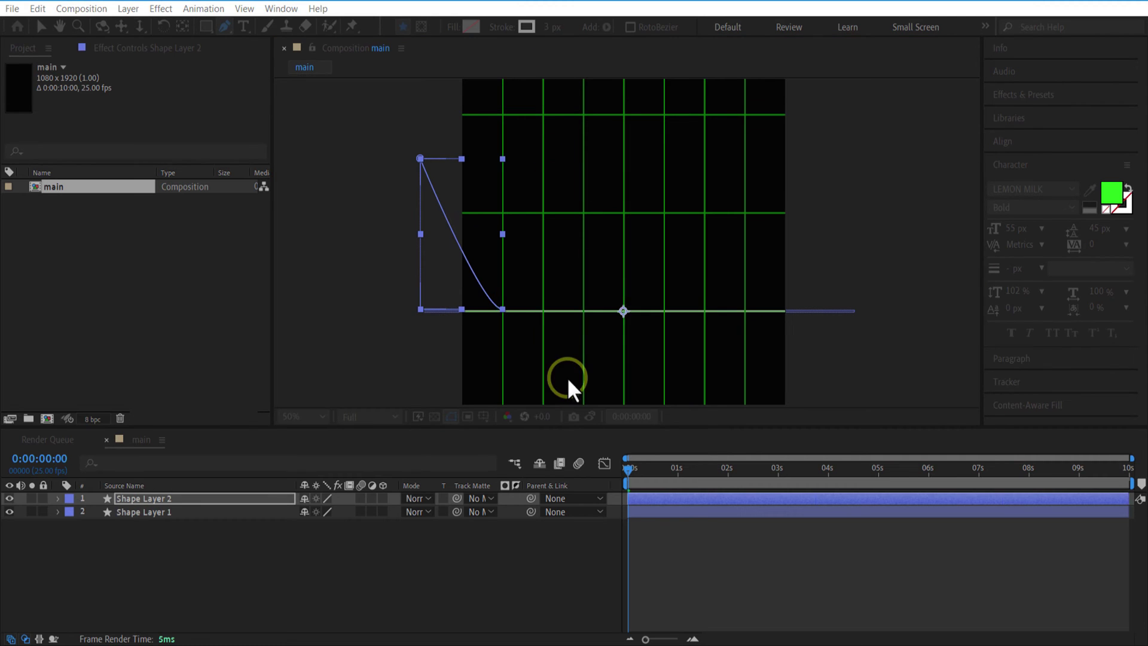
# - Continue the path as a bouncing wave with progressively lower peaks that flattens along the line past the right edge of the frame
pyautogui.moveTo(544, 214); pyautogui.dragTo(562, 213)
pyautogui.click(583, 308)
pyautogui.click(623, 263)
pyautogui.click(656, 308)
pyautogui.click(689, 281)
pyautogui.click(706, 307)
pyautogui.click(725, 303)
pyautogui.click(740, 309)
pyautogui.click(783, 309)
pyautogui.click(807, 308)
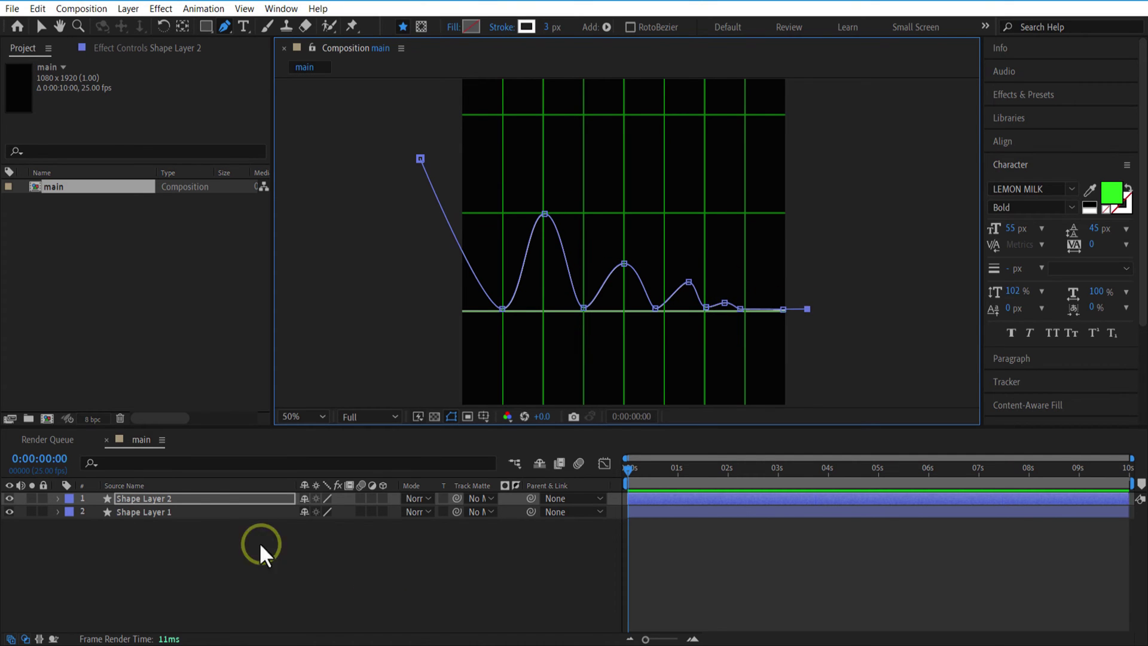
# - Rename the bouncing path's layer as wave and the horizontal rectangle's layer as line
pyautogui.click(190, 498)
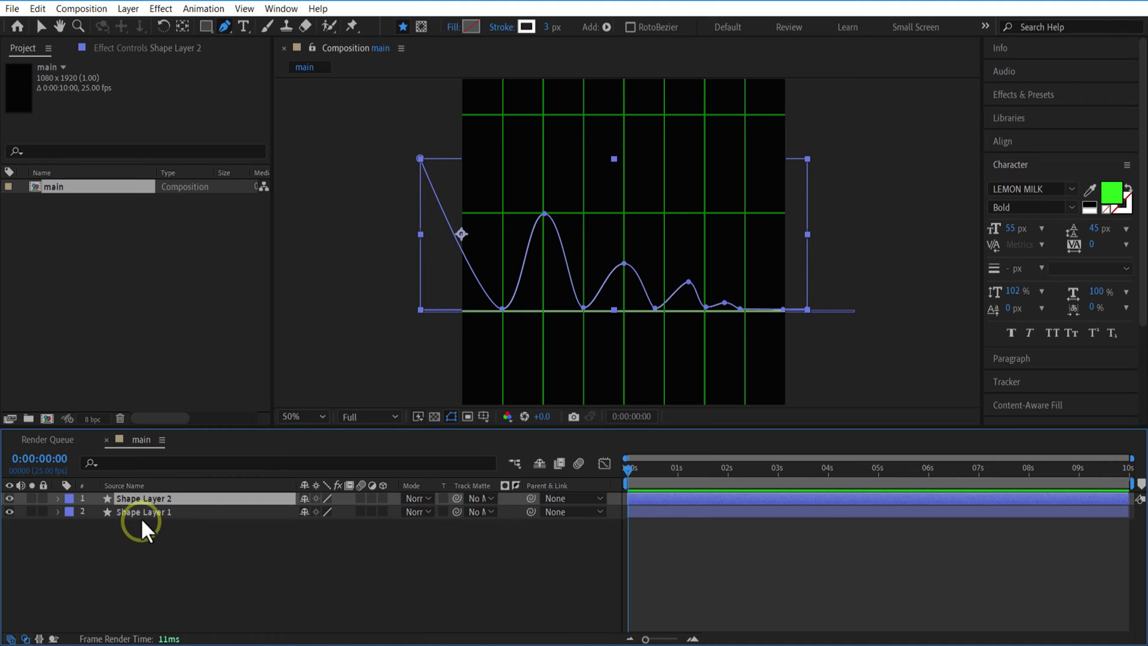
pyautogui.press('Return')
pyautogui.write('wave')
pyautogui.press('Tab')
pyautogui.write('line')
pyautogui.press('Return')
# - Reshape the wave path by moving its start point higher and further right and lowering the third peak
pyautogui.click(57, 498)
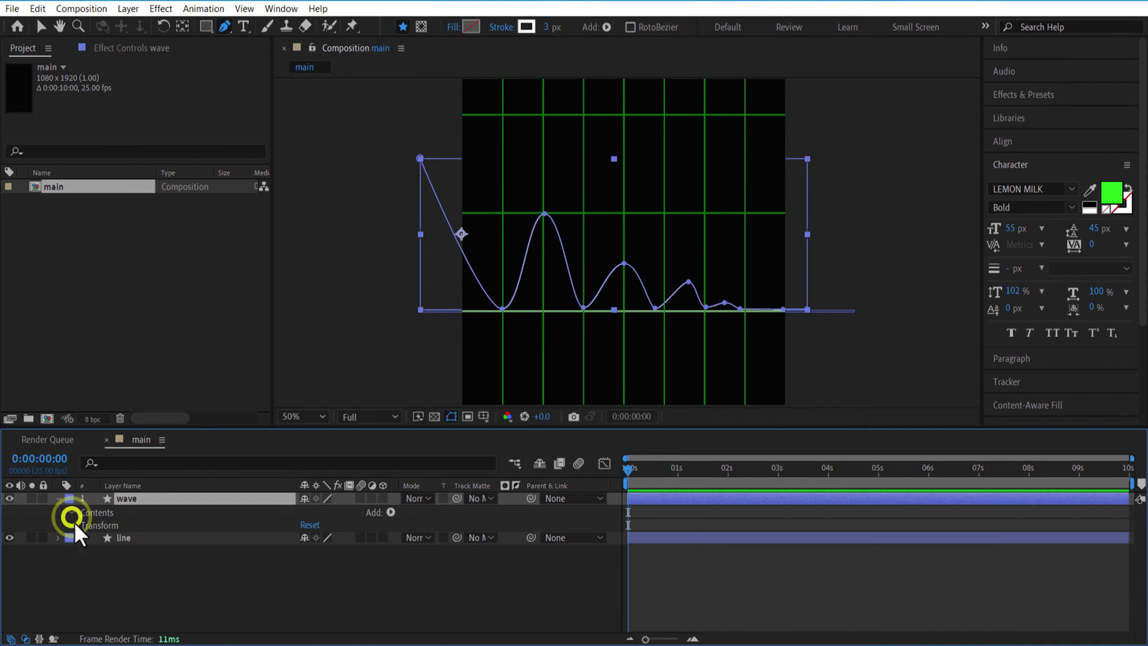
pyautogui.click(83, 525)
pyautogui.click(111, 538)
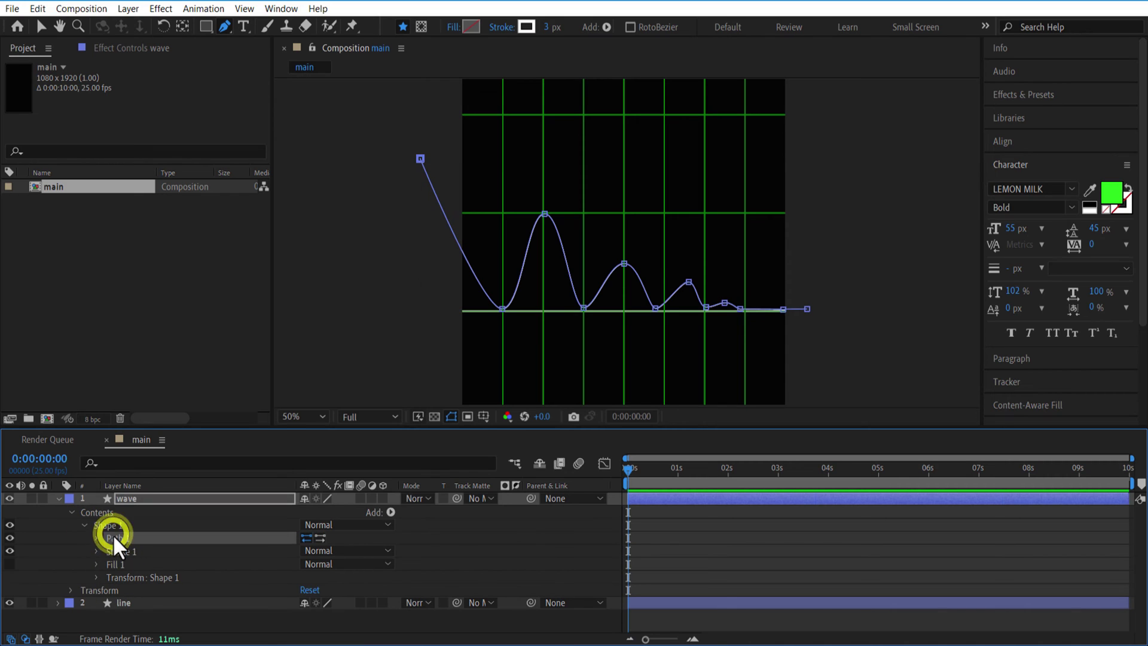
pyautogui.click(42, 25)
pyautogui.moveTo(421, 157); pyautogui.dragTo(451, 94)
pyautogui.moveTo(688, 282); pyautogui.dragTo(684, 292)
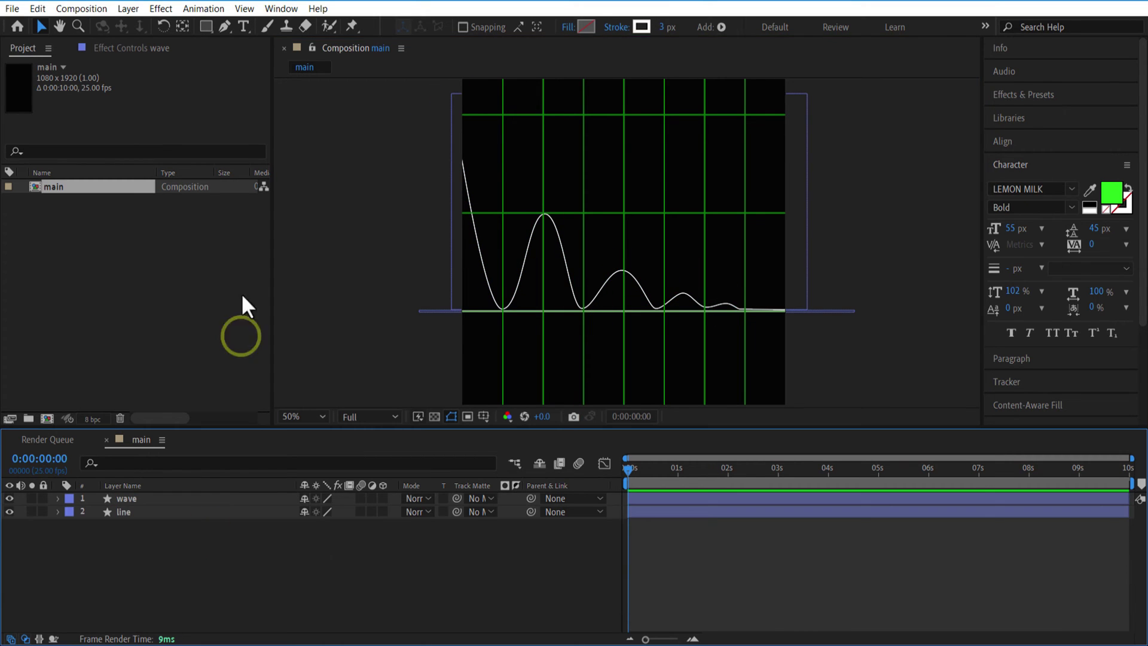
# - Draw a small circle above the wave with a solid white fill and no stroke using the Ellipse tool
pyautogui.click(207, 26)
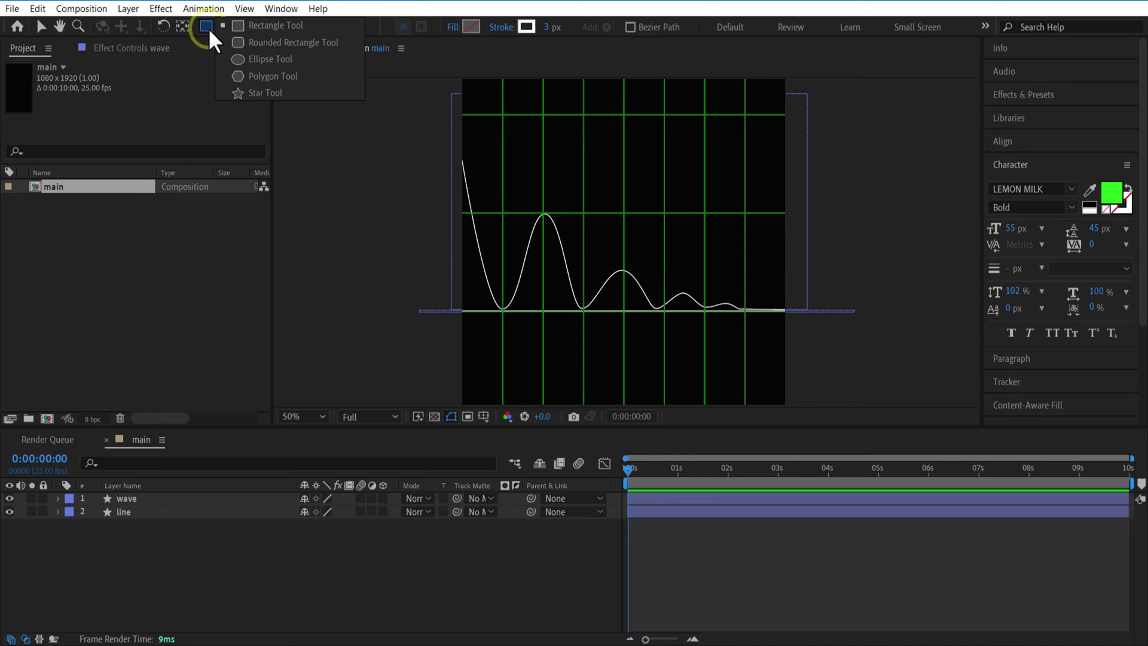
pyautogui.click(254, 56)
pyautogui.click(452, 27)
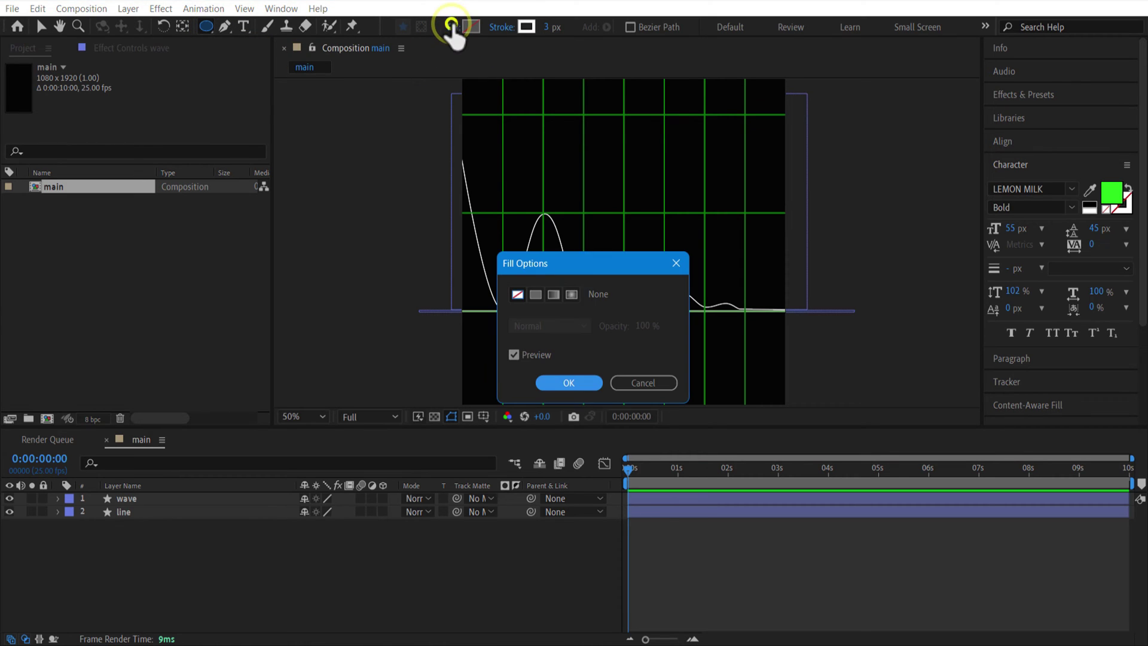
pyautogui.click(566, 384)
pyautogui.click(513, 28)
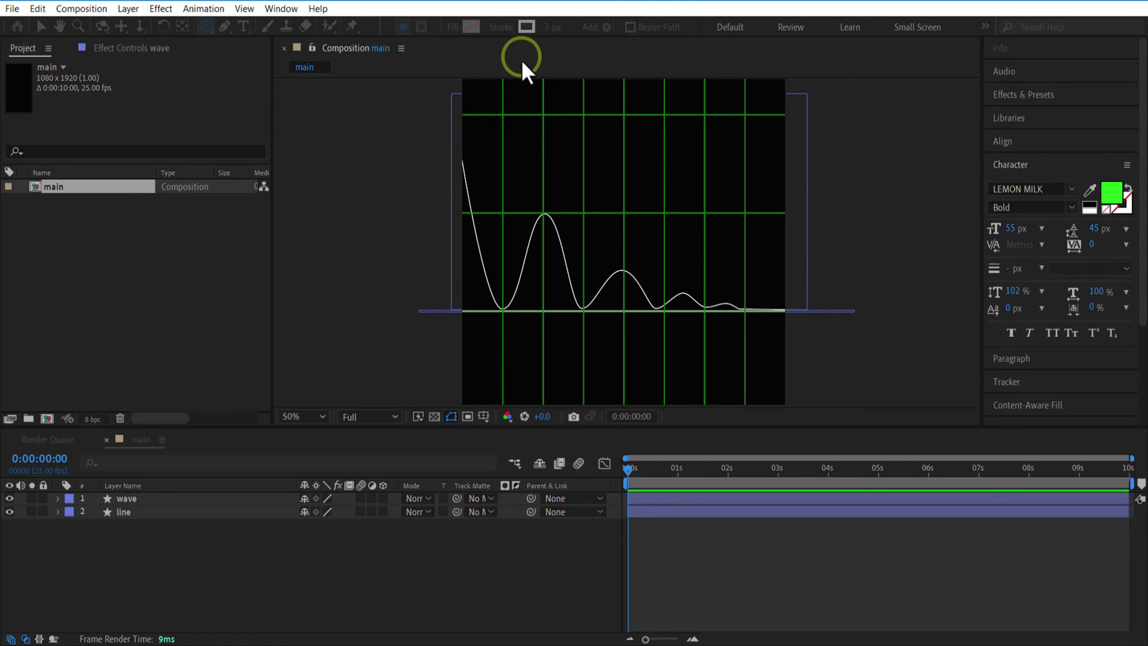
pyautogui.click(518, 294)
pyautogui.click(568, 382)
pyautogui.moveTo(584, 139); pyautogui.dragTo(592, 150)
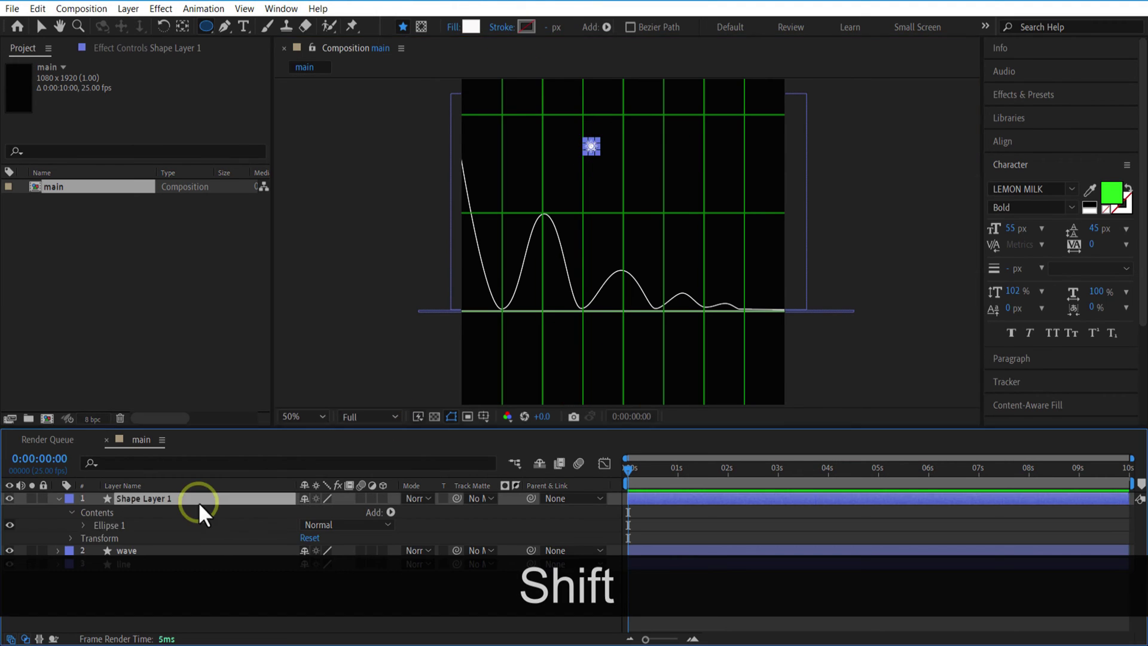
# - Move the white circle's anchor point from its centre to its bottom edge
pyautogui.click(437, 528)
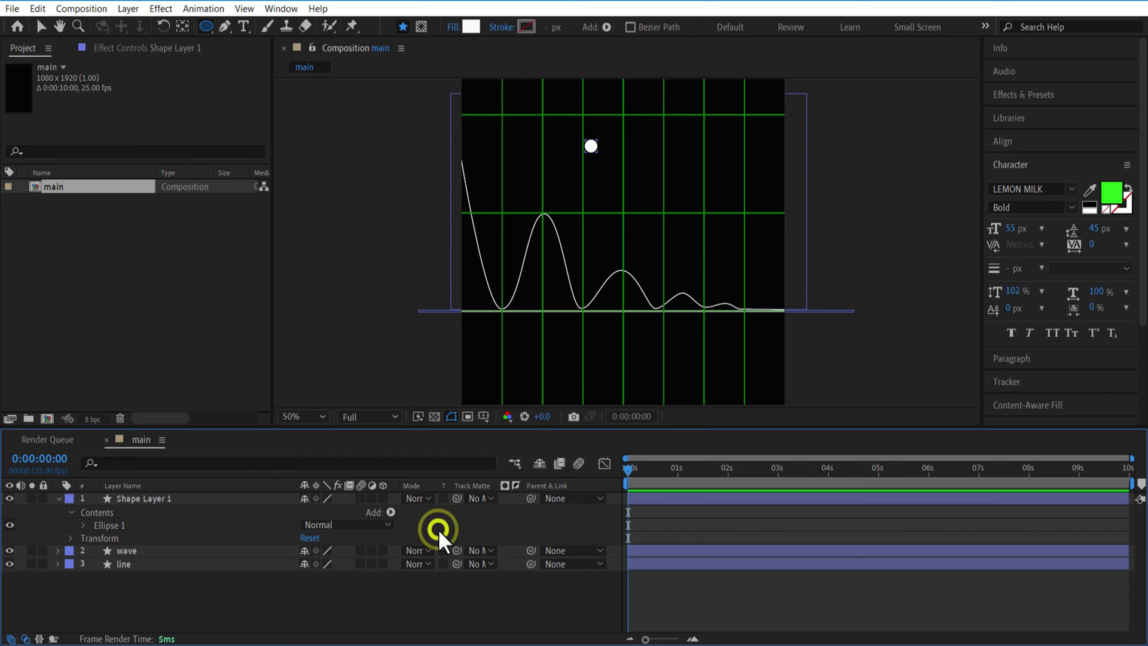
pyautogui.click(210, 496)
pyautogui.press('.')
pyautogui.press('.')
pyautogui.press('h')
pyautogui.moveTo(629, 144); pyautogui.dragTo(640, 463)
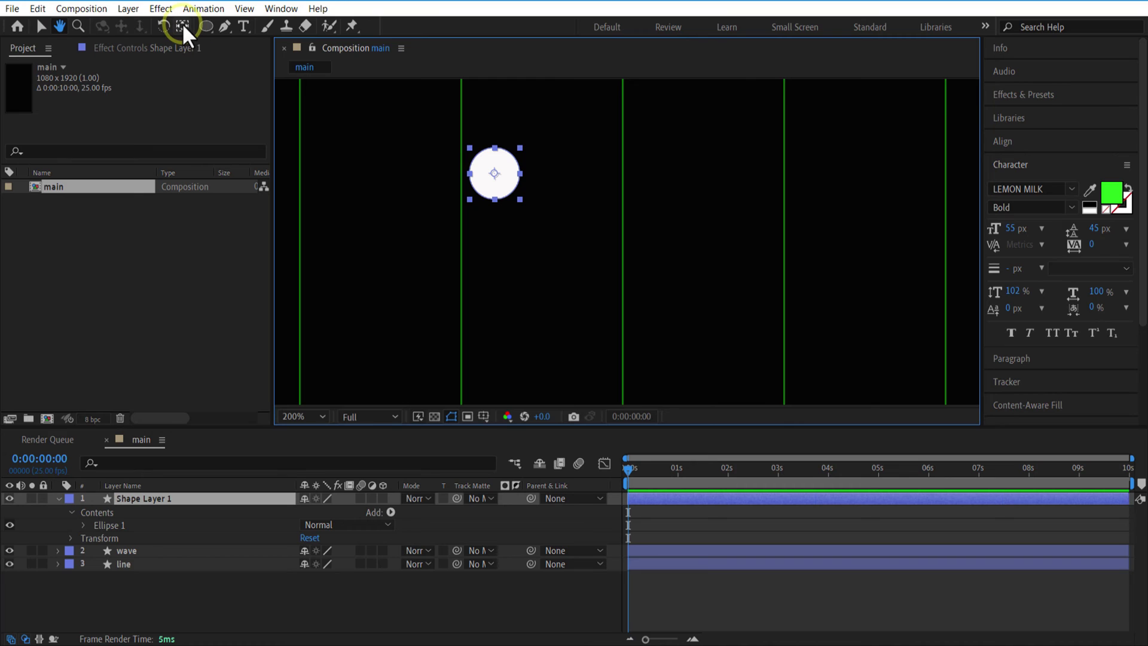
pyautogui.click(182, 26)
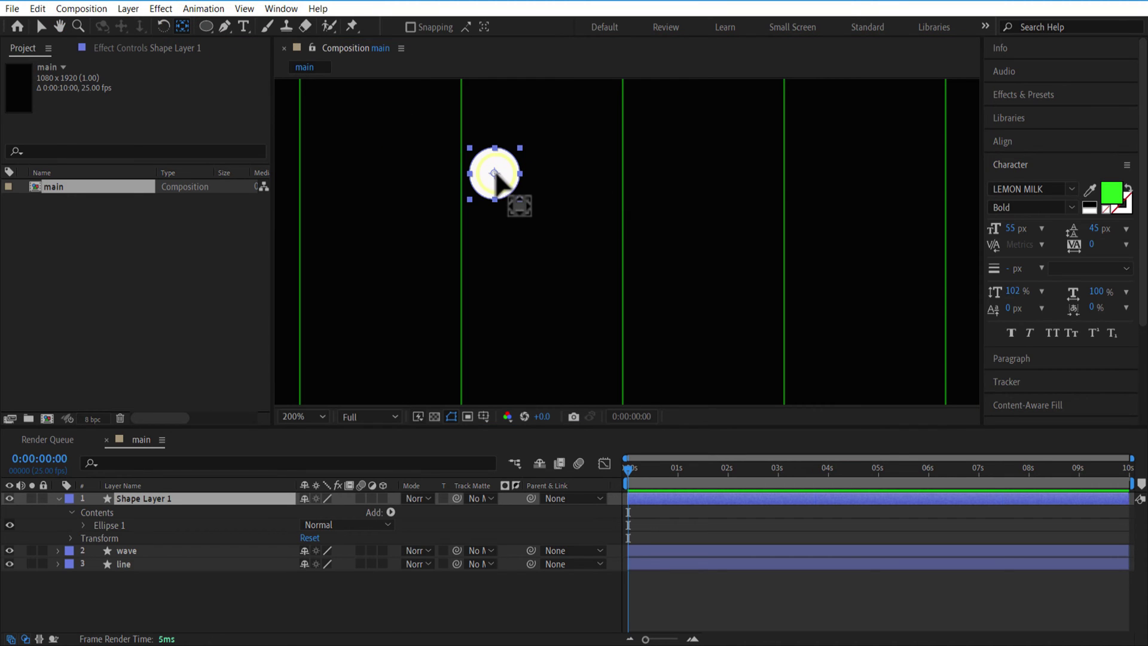
pyautogui.click(494, 173)
pyautogui.moveTo(494, 174); pyautogui.dragTo(494, 200)
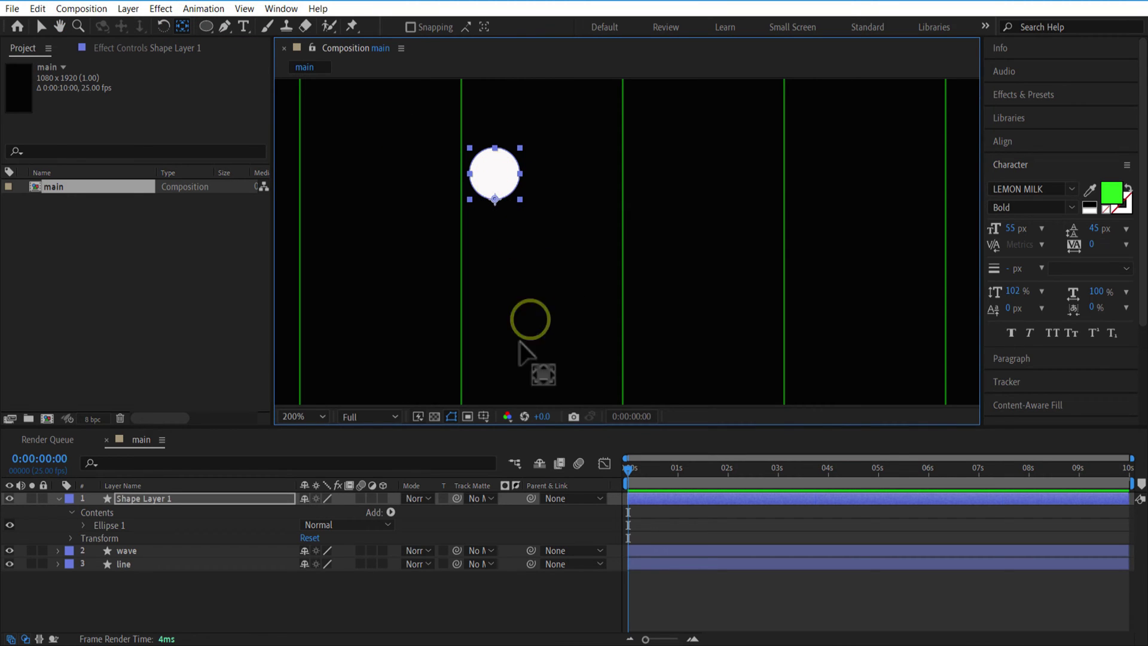
# - Shift the circle horizontally to just outside the frame's left edge, at an X position of about -35.5
pyautogui.click(296, 416)
pyautogui.click(333, 162)
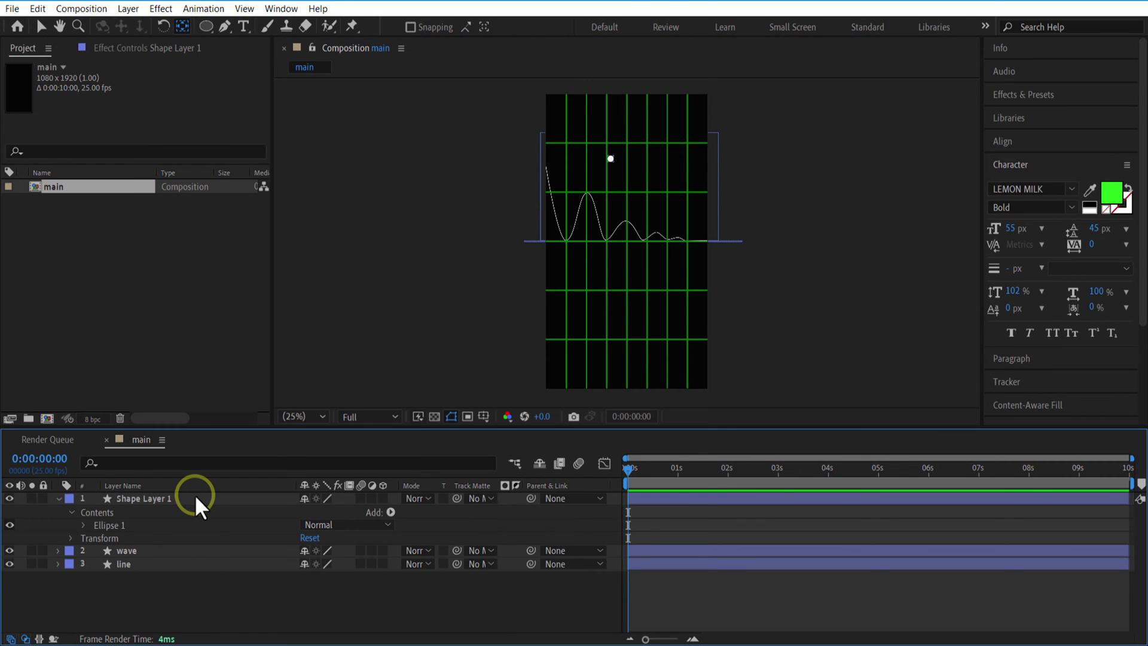
pyautogui.click(195, 498)
pyautogui.press('p')
pyautogui.moveTo(311, 511); pyautogui.dragTo(8, 520)
pyautogui.moveTo(7, 521); pyautogui.dragTo(0, 519)
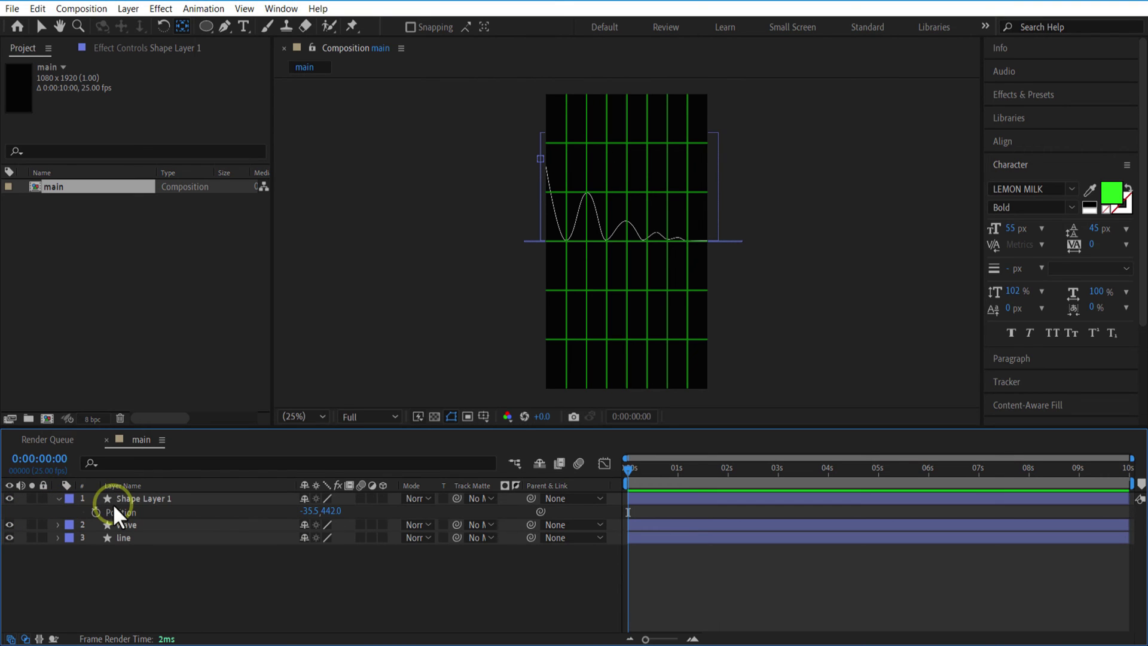
# - Rename the circle's layer as ball
pyautogui.click(121, 497)
pyautogui.rightClick(142, 499)
pyautogui.click(187, 460)
pyautogui.write('ball')
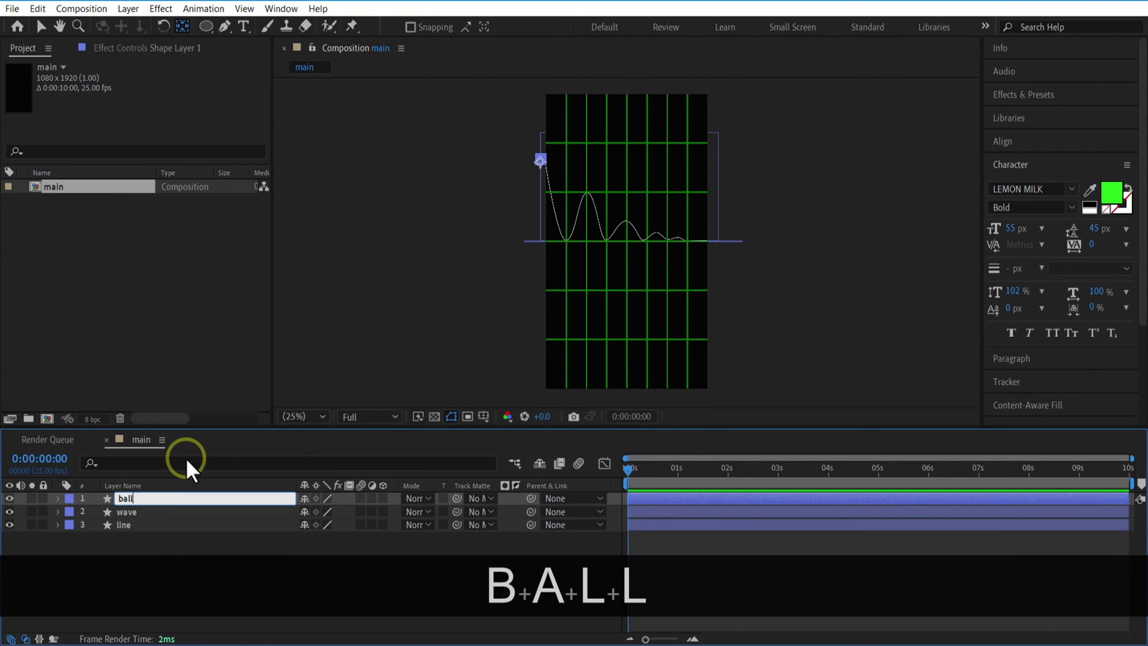
pyautogui.press('Return')
# - Place the wave layer above the ball layer and copy the wave's Path property
pyautogui.moveTo(143, 514); pyautogui.dragTo(146, 493)
pyautogui.click(58, 498)
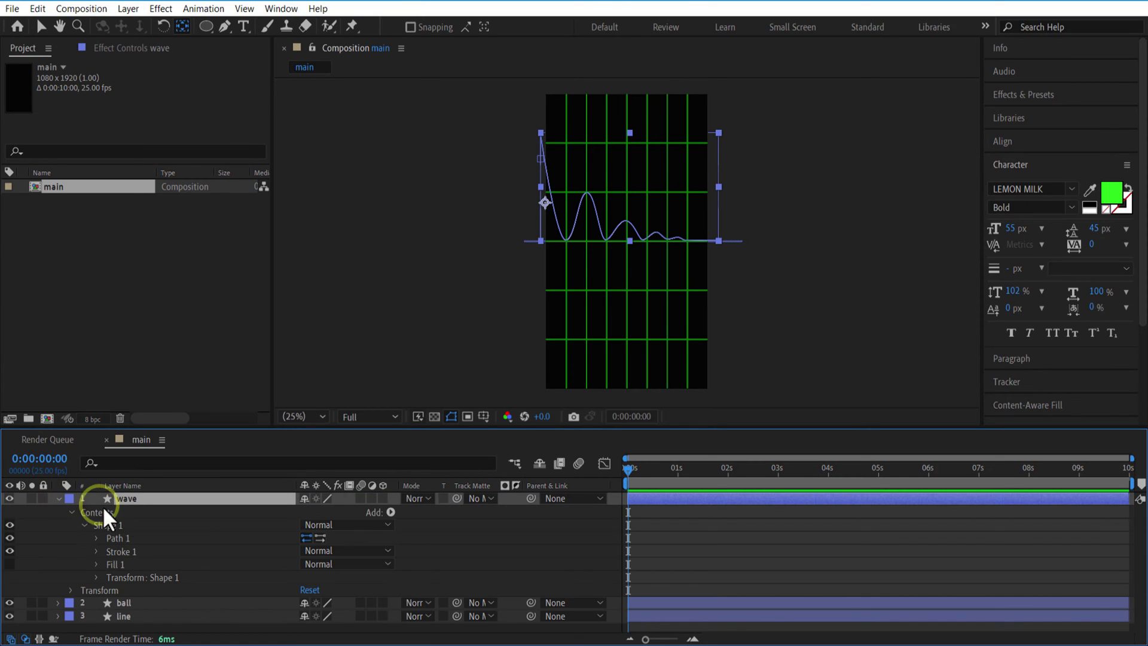
pyautogui.click(95, 537)
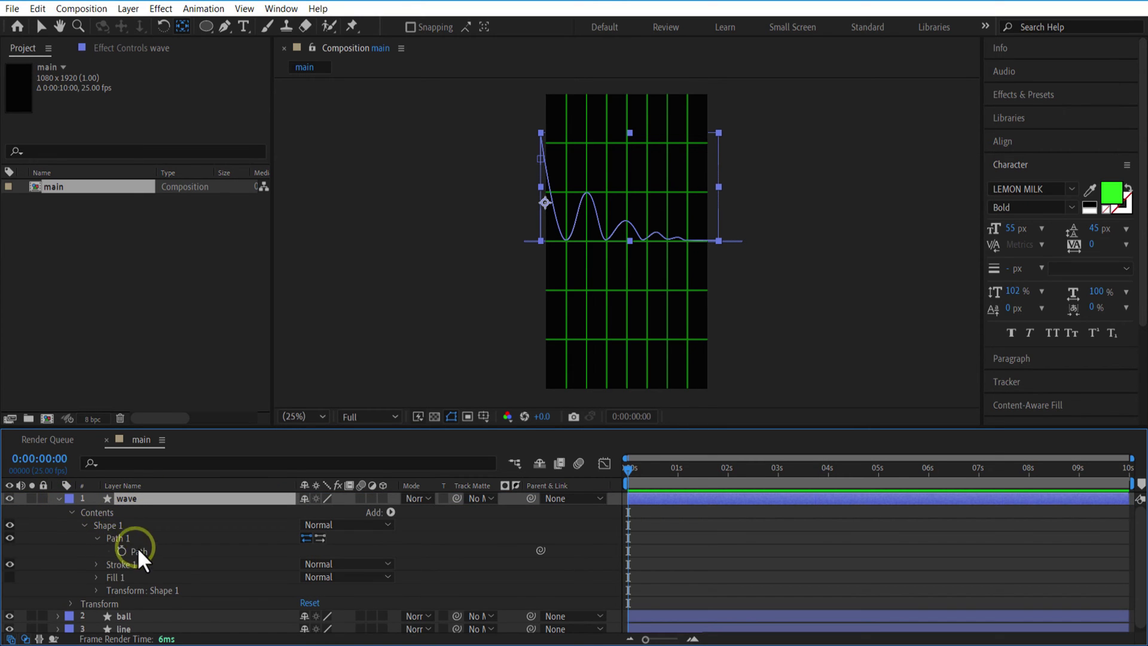
pyautogui.click(143, 550)
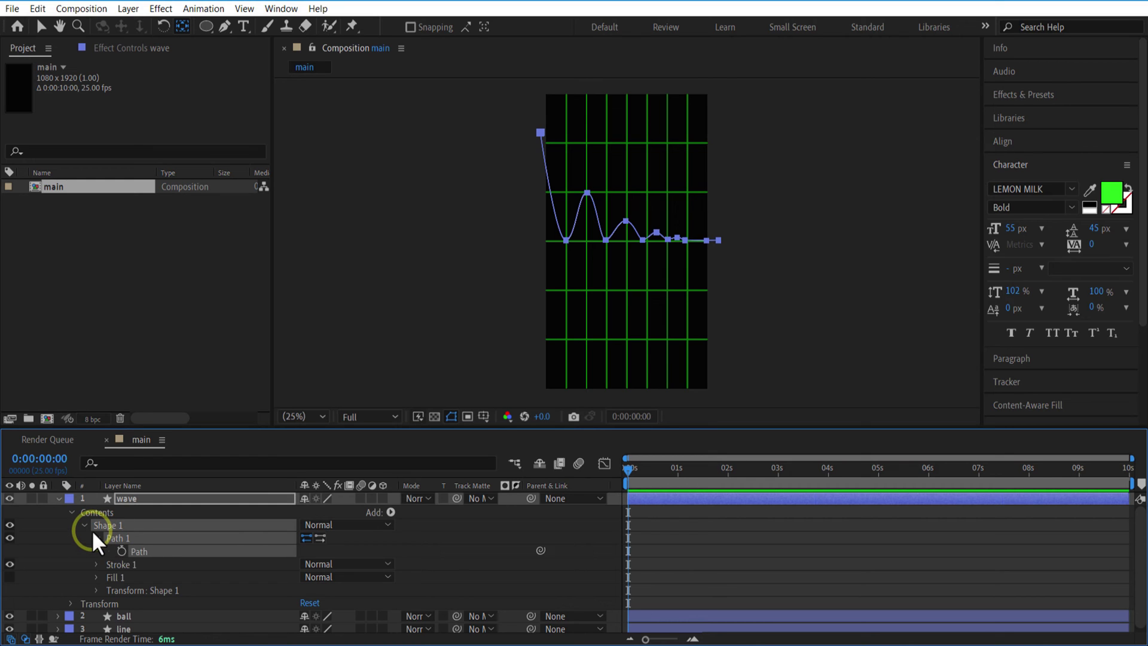
pyautogui.hotkey('ctrl', 'c')
# - Paste the copied path into the ball layer's Position property as keyframes and scrub through the motion
pyautogui.click(58, 498)
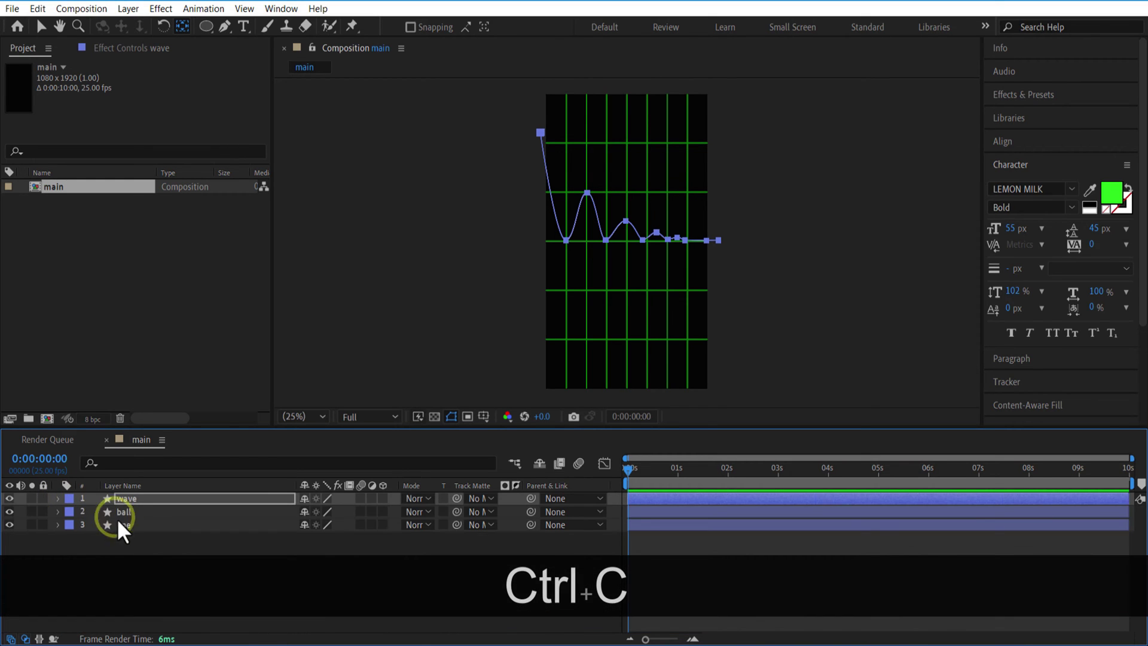
pyautogui.click(120, 513)
pyautogui.press('p')
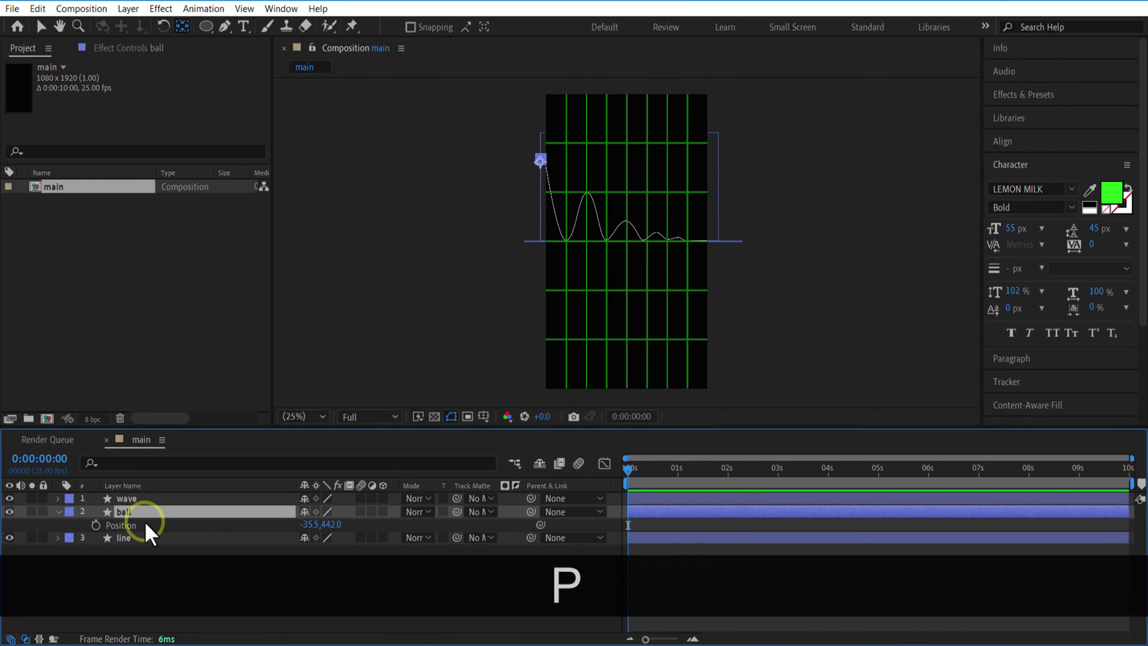
pyautogui.click(144, 524)
pyautogui.hotkey('ctrl', 'v')
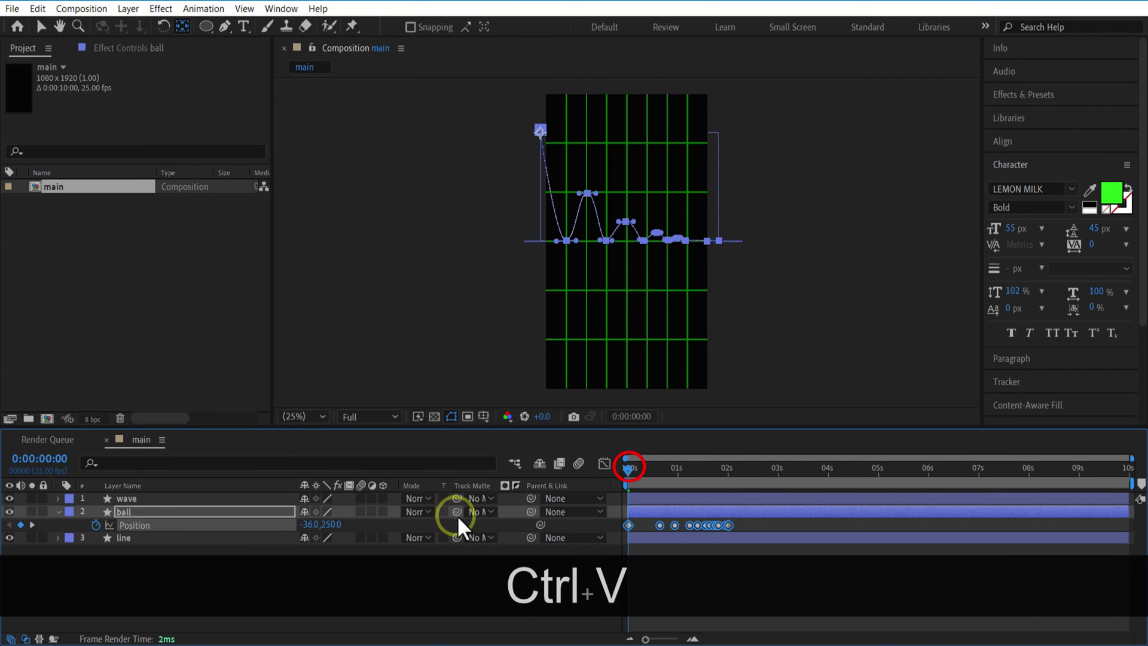
pyautogui.moveTo(630, 466); pyautogui.dragTo(719, 489)
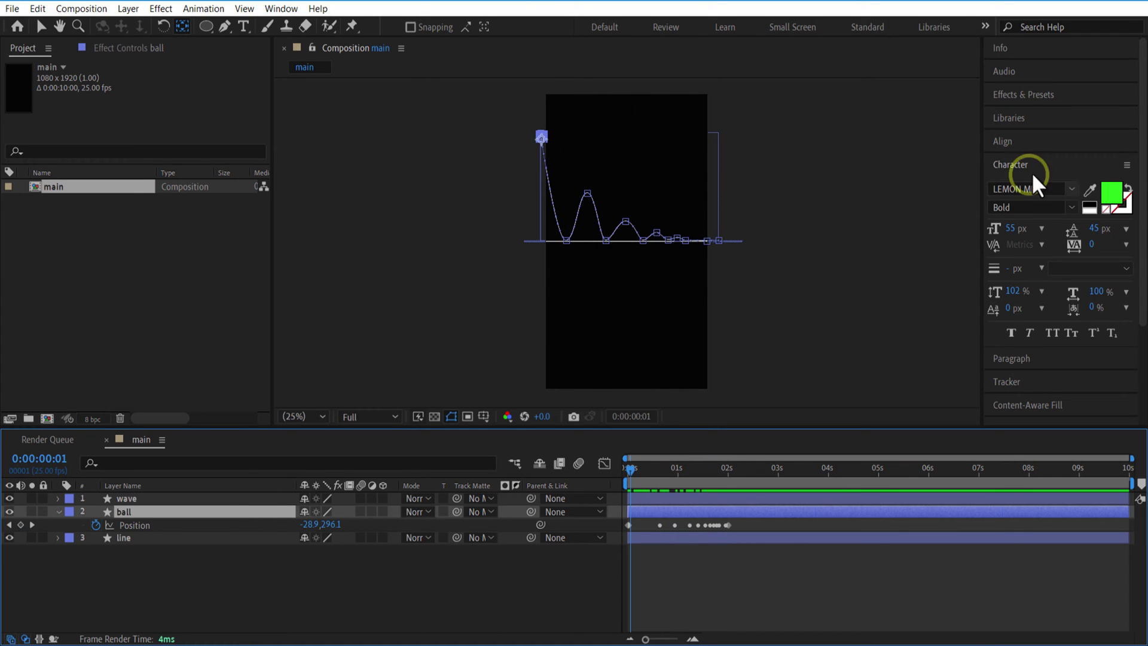
# - Find the glow effects, apply Deep Glow to the ball layer and check it along the ball's motion
pyautogui.hotkey('ctrl', '5')
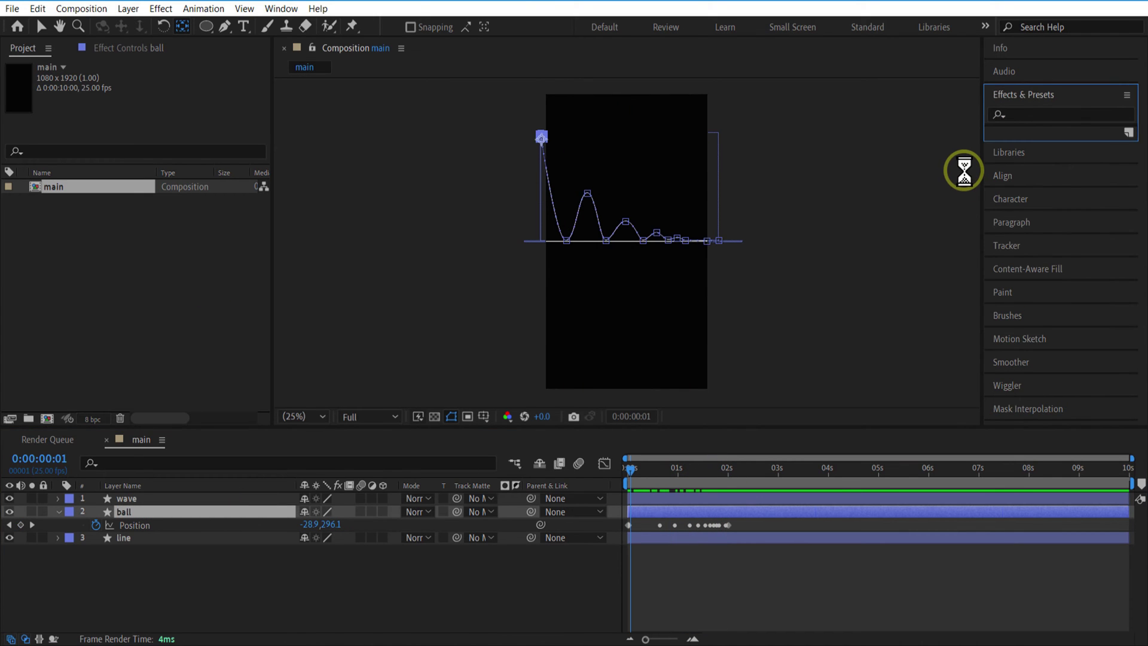
pyautogui.write('glow')
pyautogui.click(1049, 197)
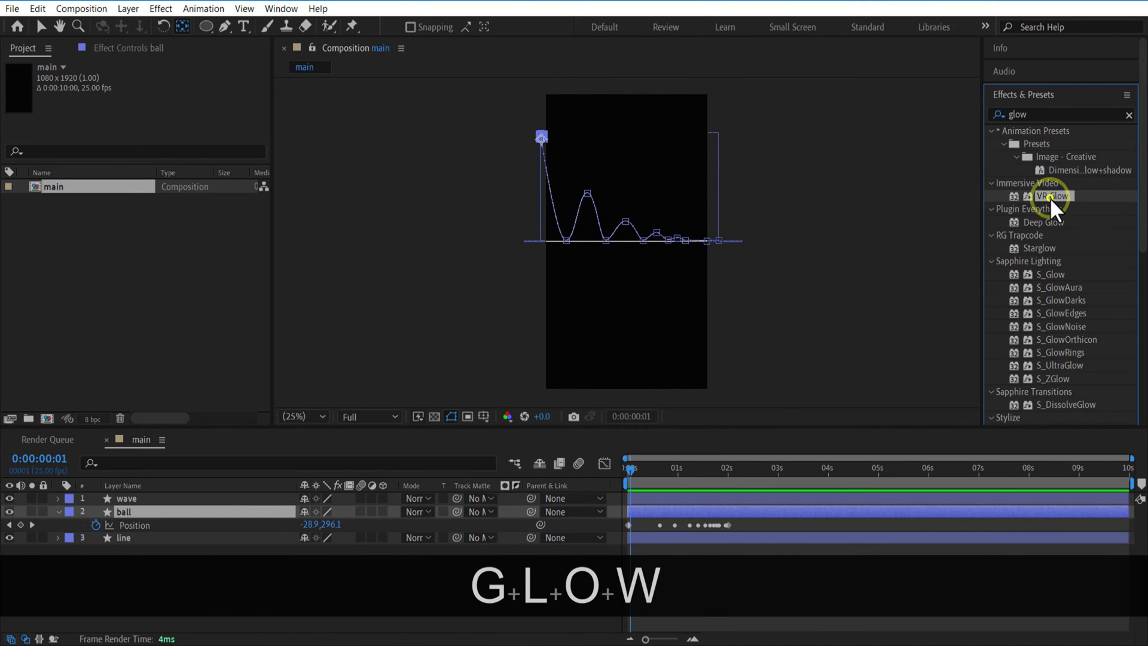
pyautogui.click(1053, 218)
pyautogui.scroll(-2, 1053, 220)
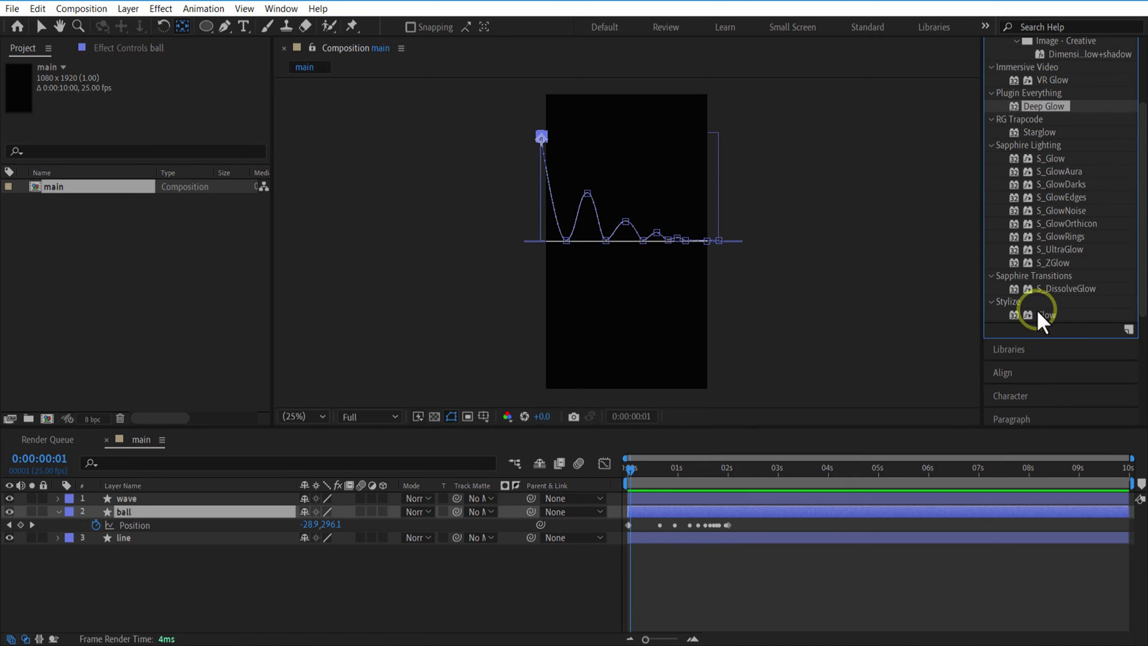
pyautogui.moveTo(1037, 311); pyautogui.dragTo(1038, 190)
pyautogui.click(1058, 112)
pyautogui.moveTo(1053, 109); pyautogui.dragTo(179, 513)
pyautogui.click(643, 471)
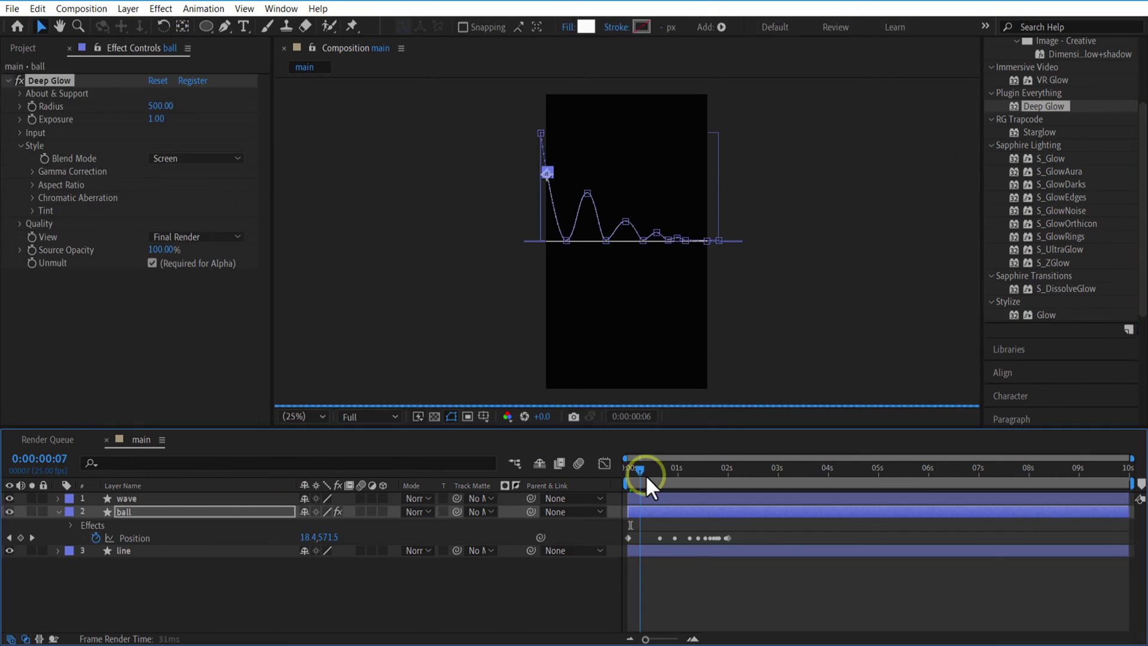
pyautogui.moveTo(647, 475); pyautogui.dragTo(605, 496)
pyautogui.click(610, 562)
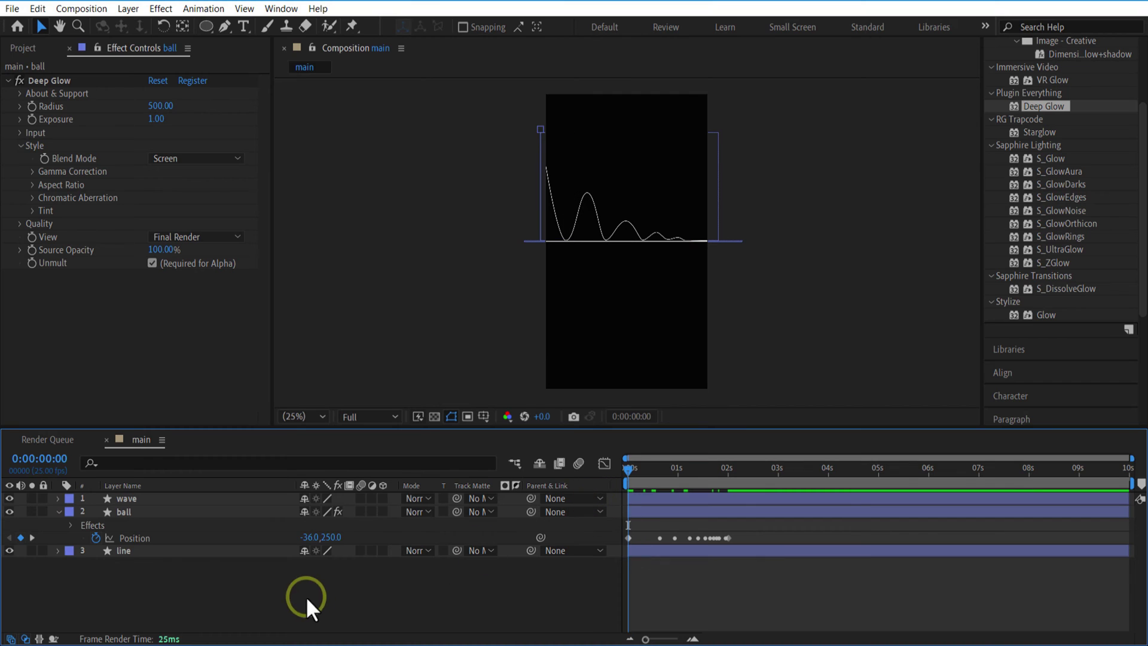
pyautogui.click(57, 508)
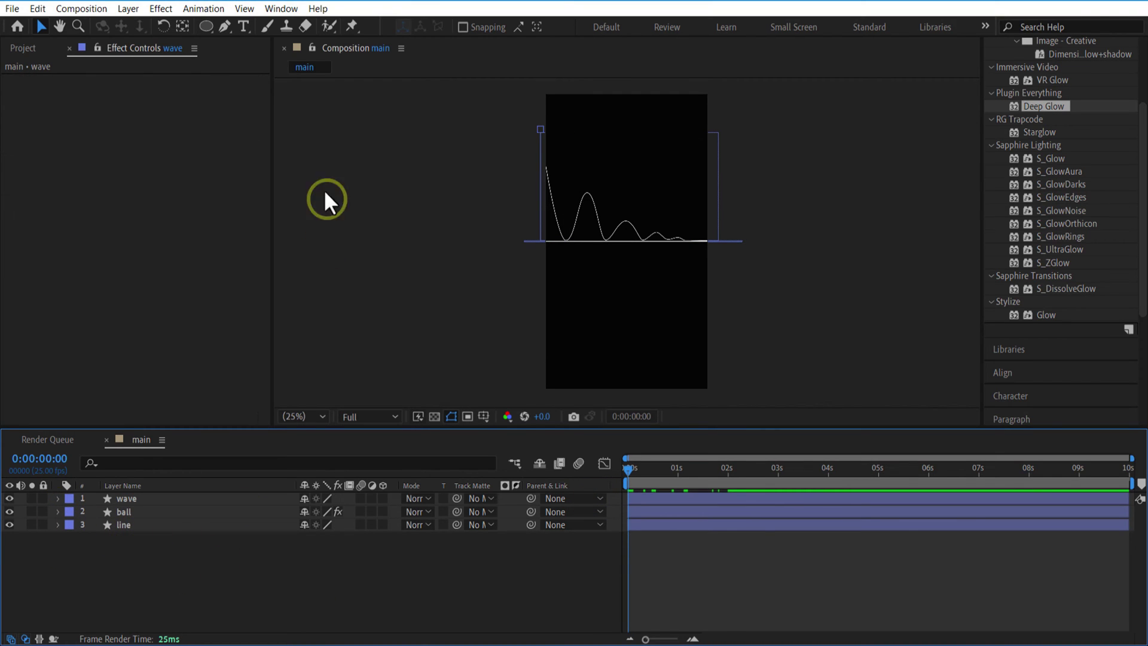
# - Add the text "Don't rely on motivation" below the ground line, centred horizontally at X 540
pyautogui.click(245, 24)
pyautogui.click(569, 284)
pyautogui.write("Don't rely on motivation")
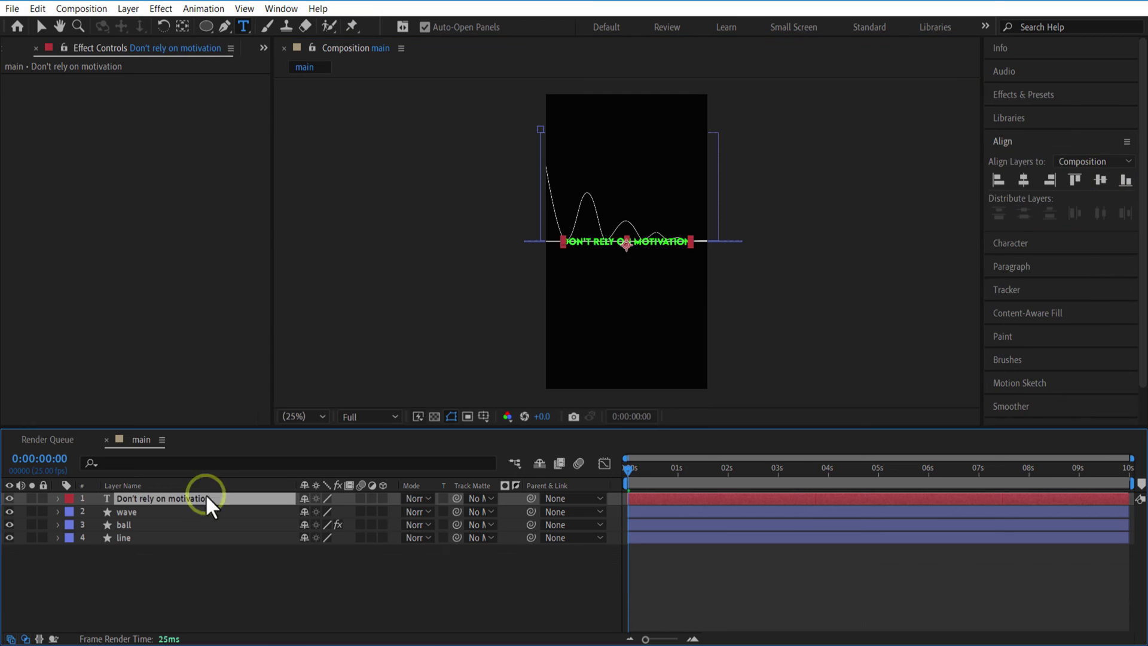
pyautogui.press('p')
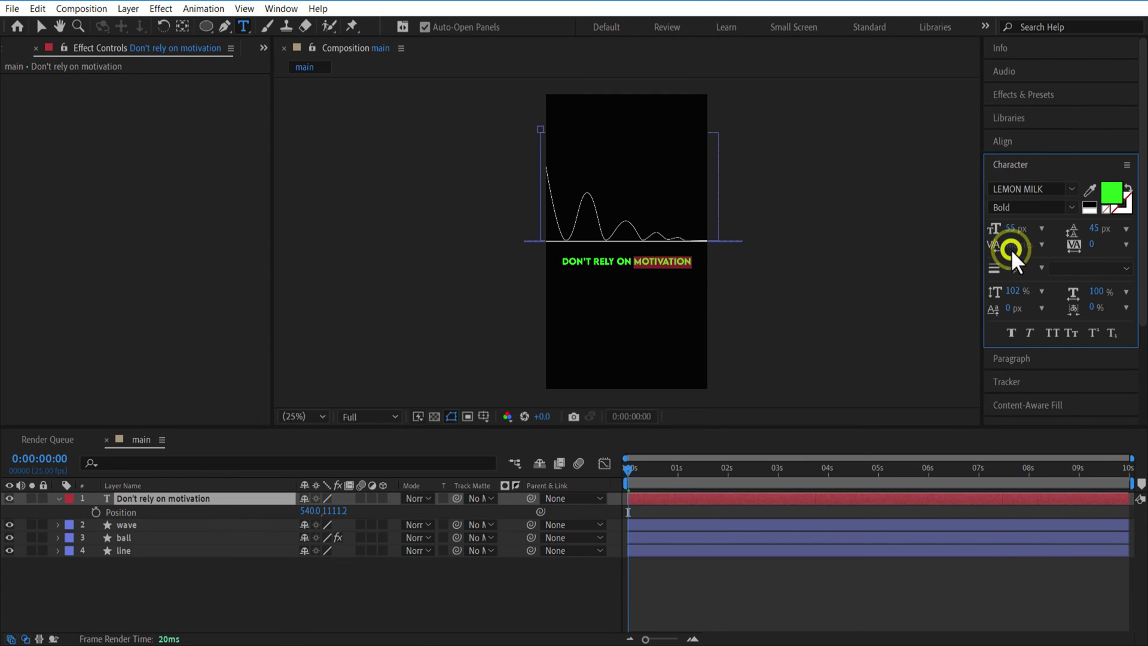
# - Colour the word MOTIVATION red and set the words DON'T RELY ON in white with the Light font style
pyautogui.click(1114, 192)
pyautogui.click(974, 266)
pyautogui.click(1120, 267)
pyautogui.click(1127, 266)
pyautogui.click(198, 569)
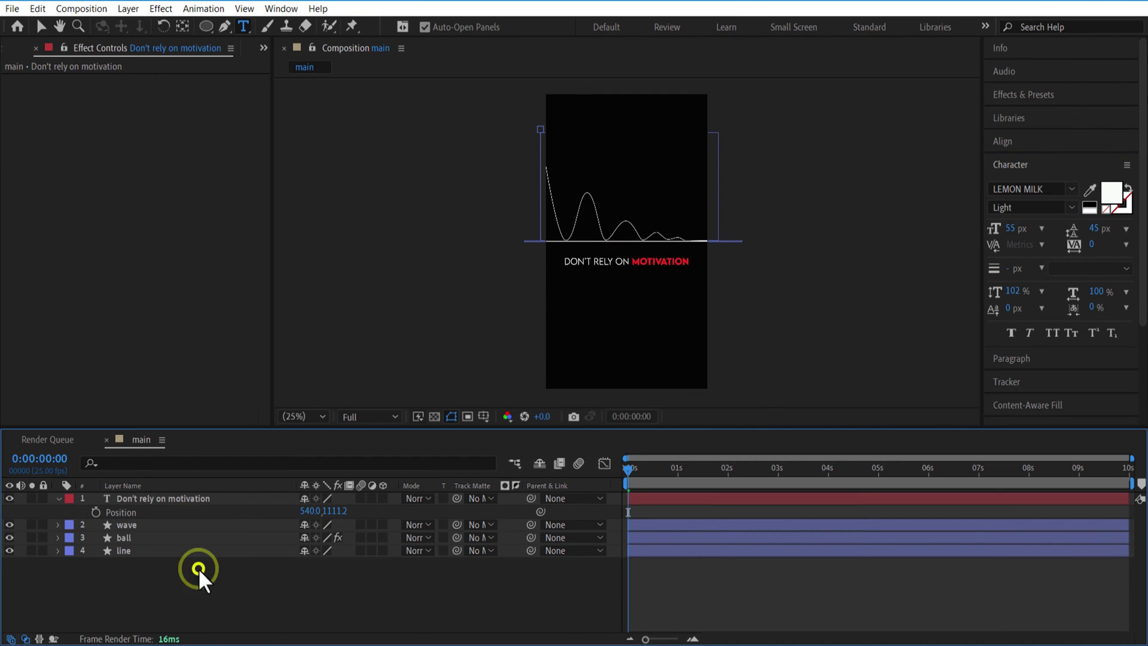
# - Reduce the whole text's font size to 40 px and shift the layer to X 531
pyautogui.click(181, 499)
pyautogui.moveTo(999, 231); pyautogui.dragTo(990, 231)
pyautogui.click(270, 591)
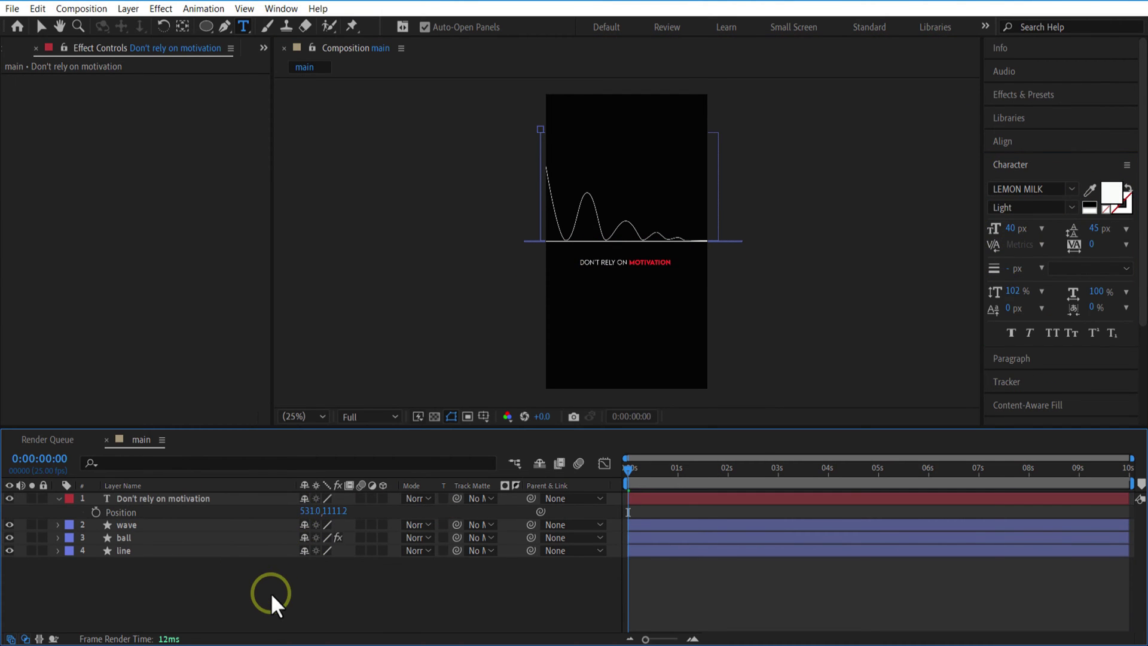
# - Add a Character Offset animator to the text layer and keyframe the offset at 50 at the start of the timeline
pyautogui.click(57, 498)
pyautogui.click(57, 498)
pyautogui.click(70, 525)
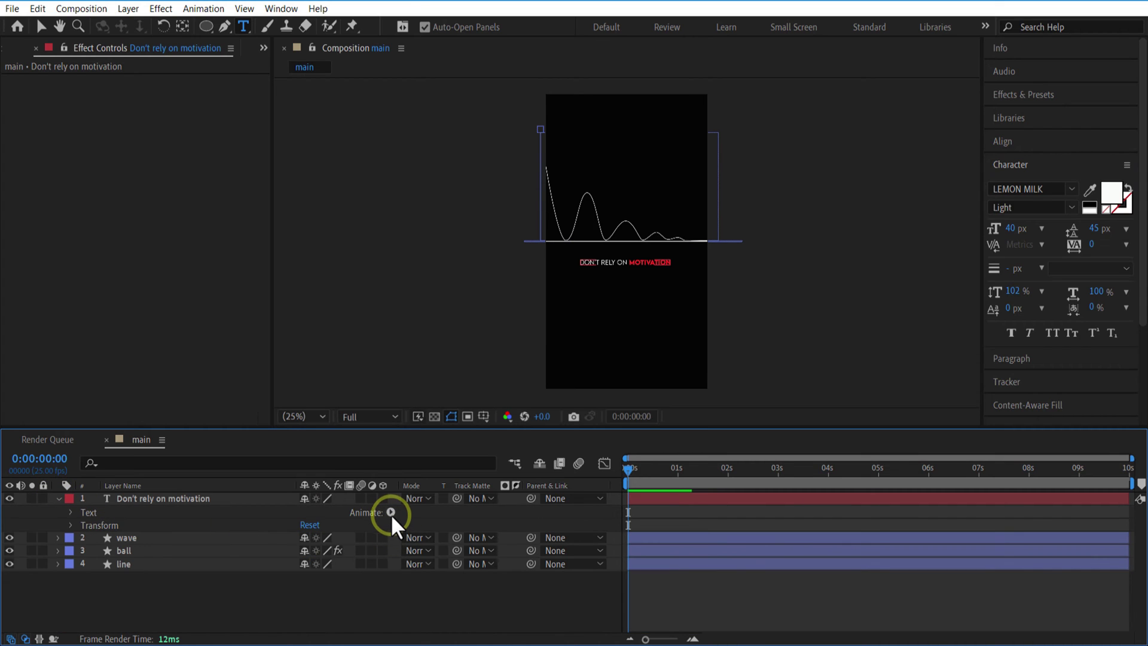
pyautogui.click(391, 513)
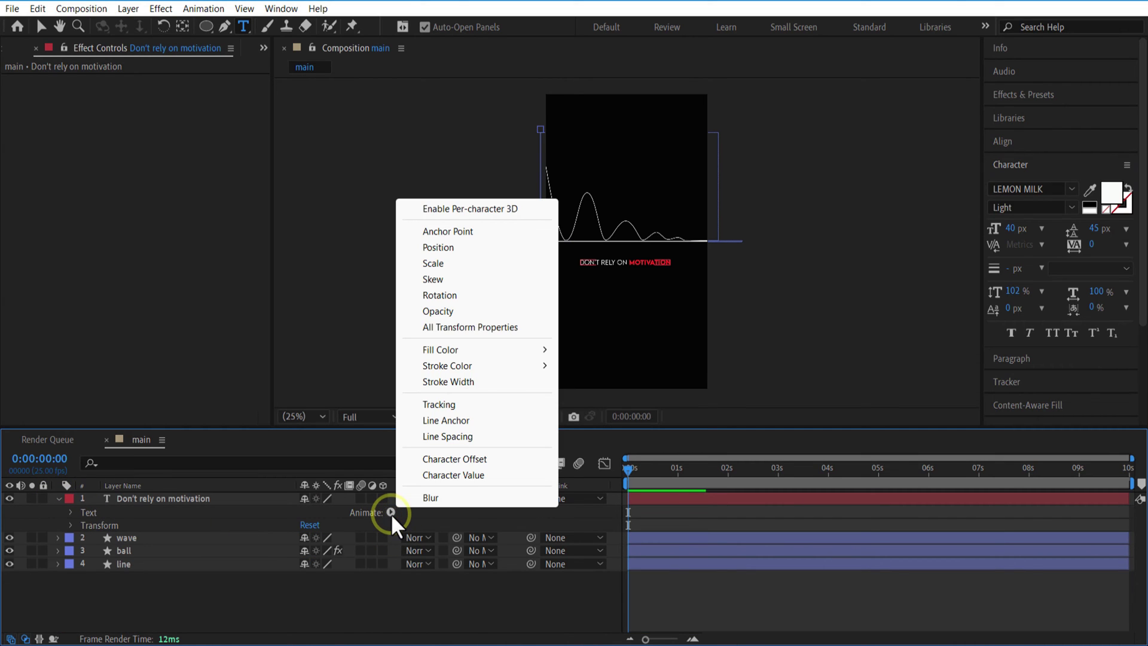
pyautogui.click(455, 460)
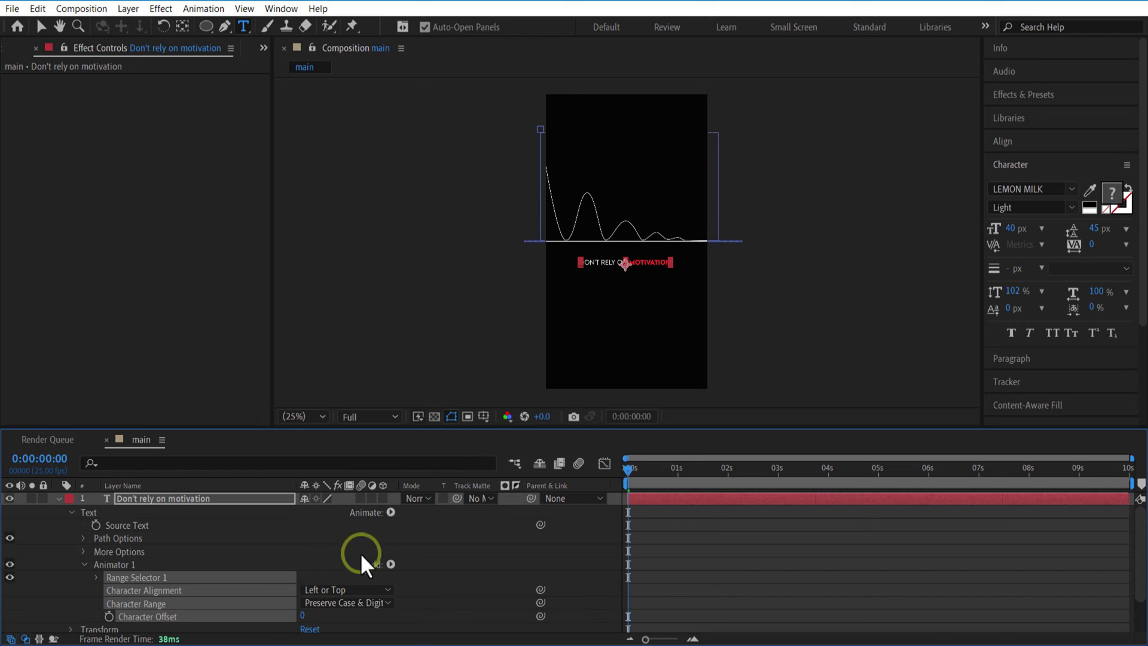
pyautogui.click(109, 616)
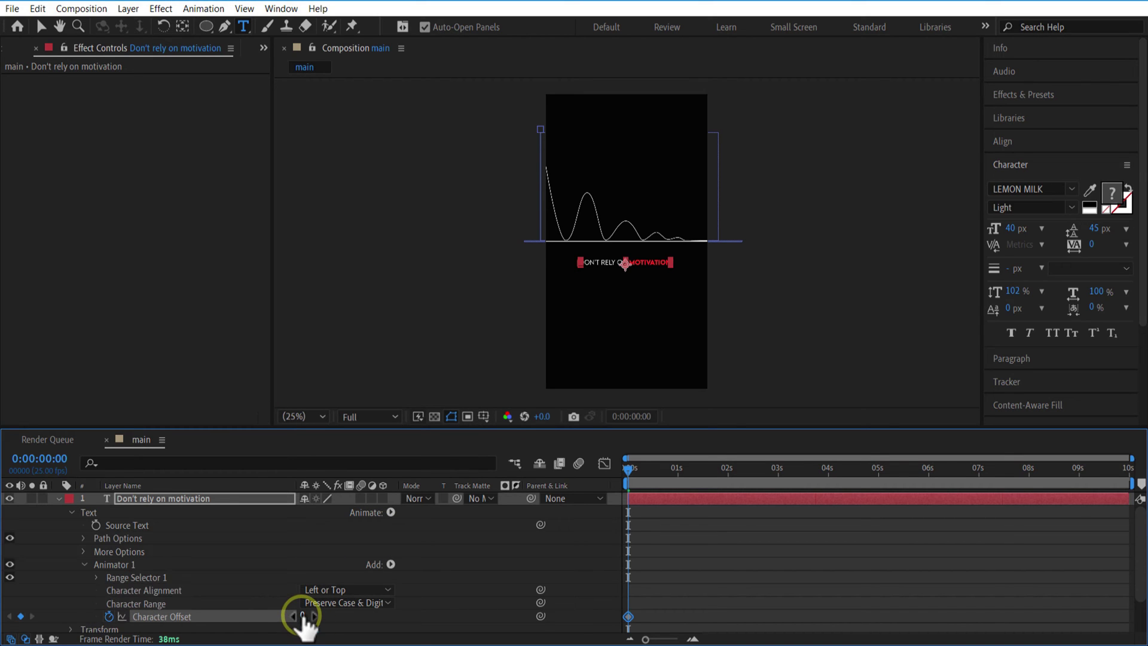
pyautogui.moveTo(303, 616); pyautogui.dragTo(339, 616)
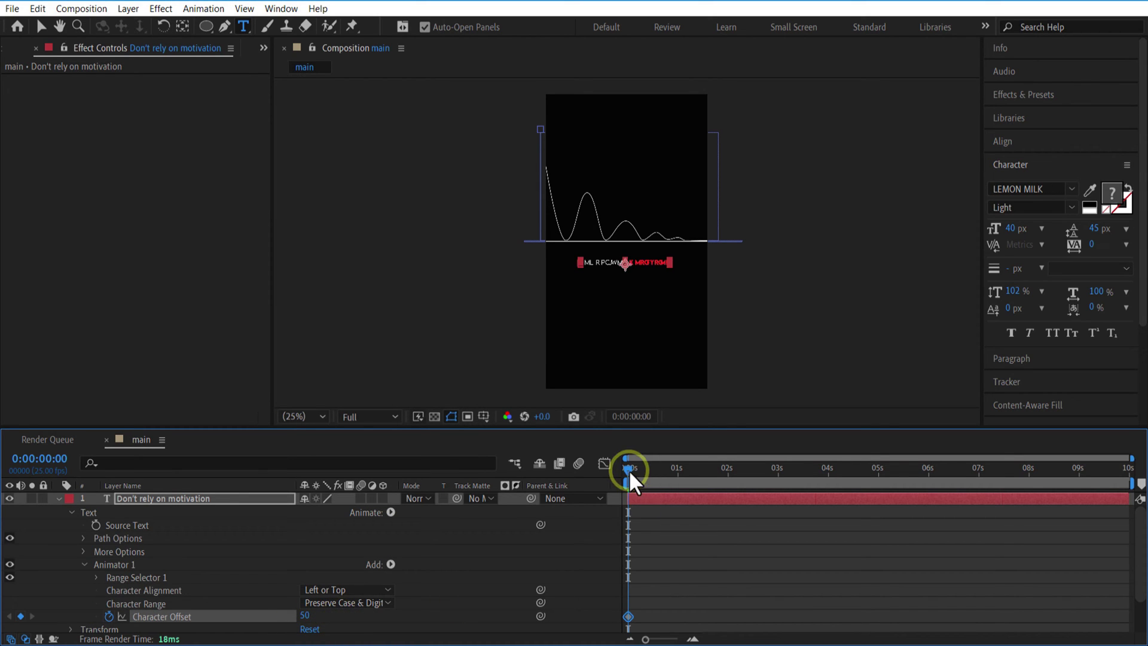
# - Keyframe the text's Character Offset at 0 at 0:00:01:00
pyautogui.moveTo(629, 470); pyautogui.dragTo(678, 483)
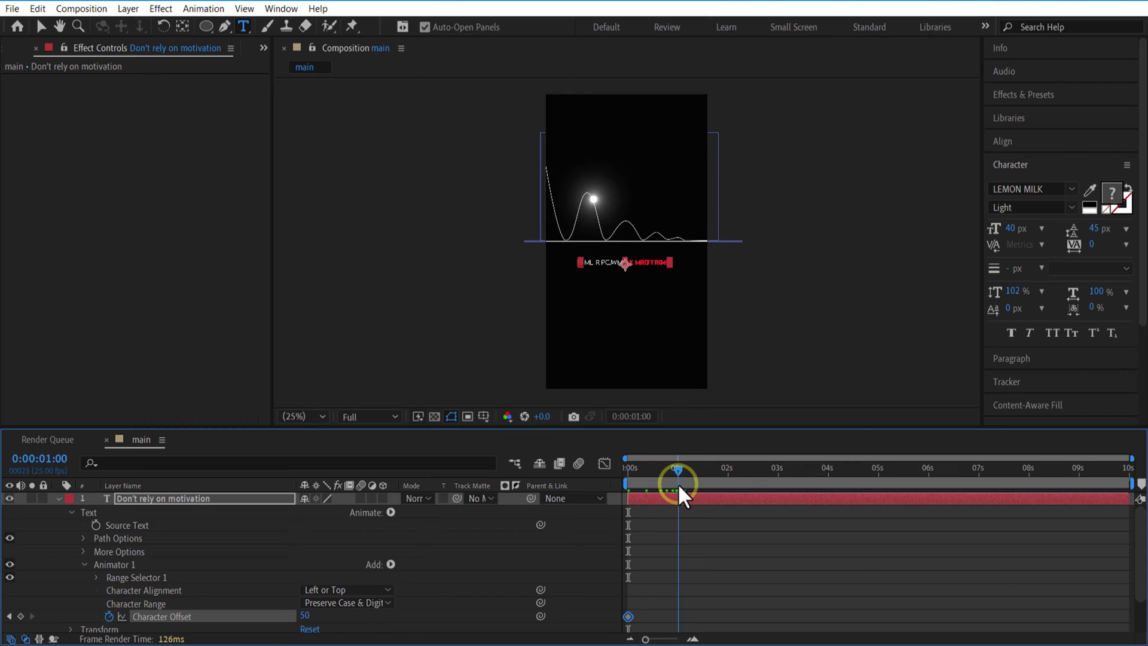
pyautogui.click(315, 621)
pyautogui.write('0')
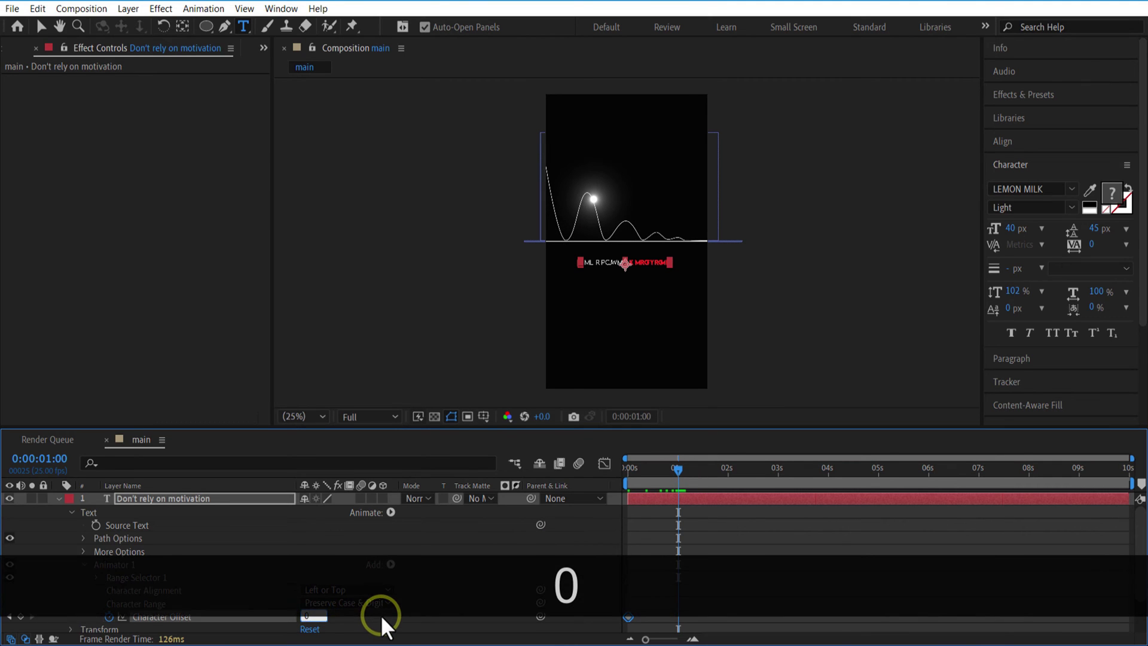
pyautogui.click(380, 614)
# - Keyframe the Range Selector's Start from 0% at the timeline's beginning to 100% at 0:00:01:00
pyautogui.moveTo(655, 468); pyautogui.dragTo(620, 474)
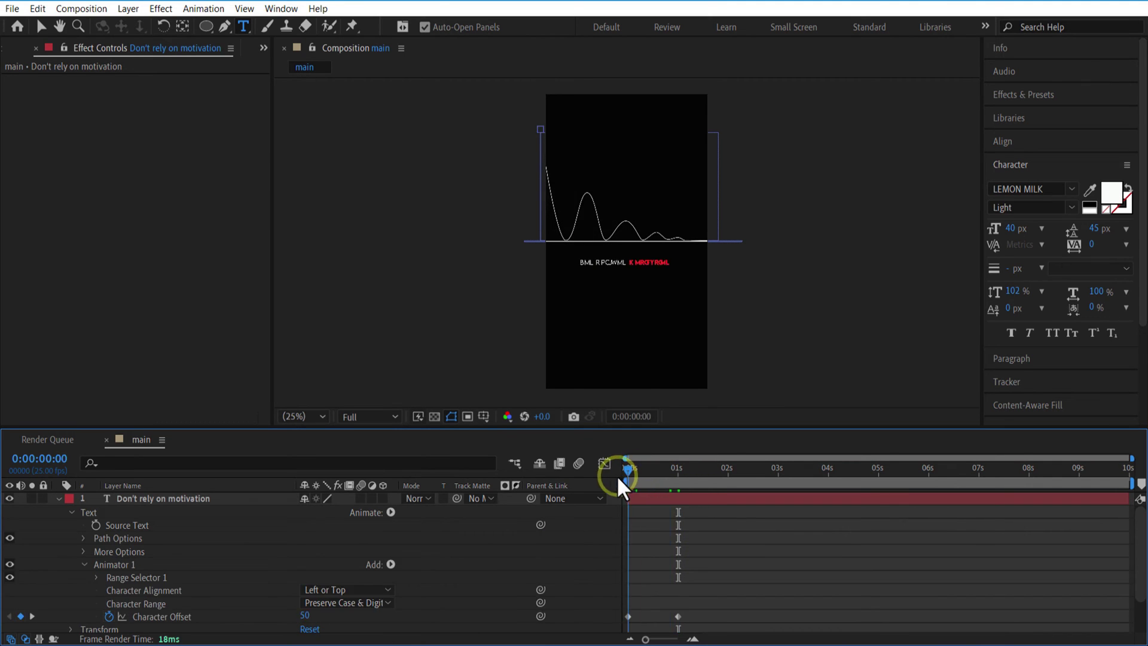
pyautogui.click(96, 577)
pyautogui.click(122, 586)
pyautogui.moveTo(633, 469); pyautogui.dragTo(682, 478)
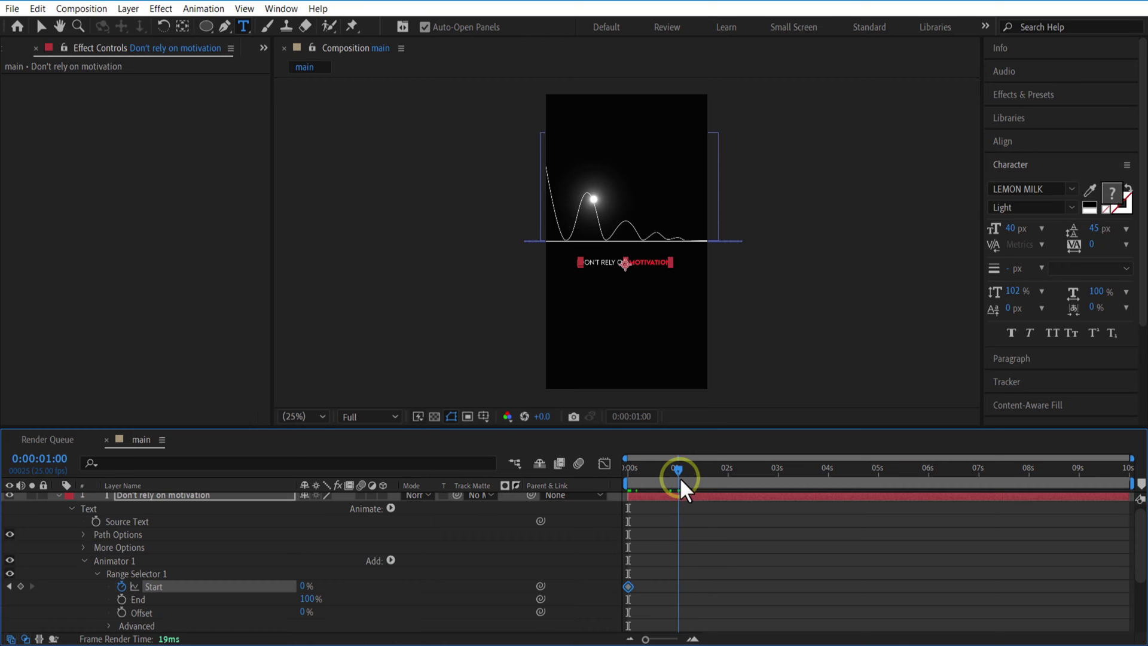
pyautogui.scroll(-3, 697, 548)
pyautogui.click(697, 547)
pyautogui.moveTo(304, 508); pyautogui.dragTo(330, 510)
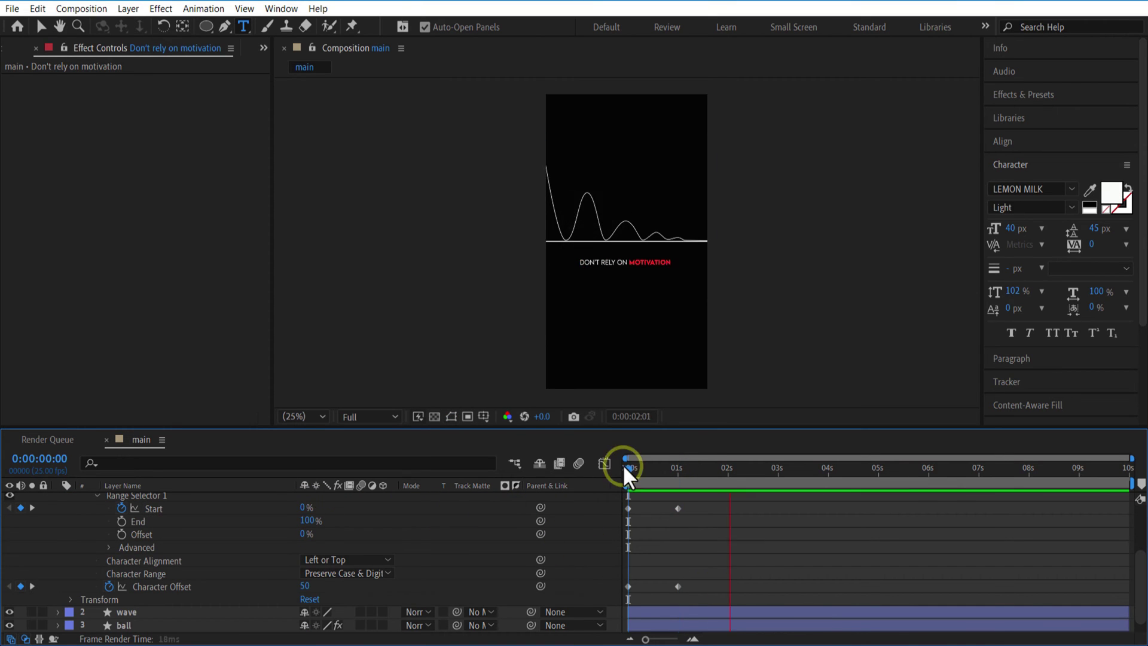
# - Move the last Start and Character Offset keyframes to 0:00:01:12
pyautogui.moveTo(627, 468); pyautogui.dragTo(701, 508)
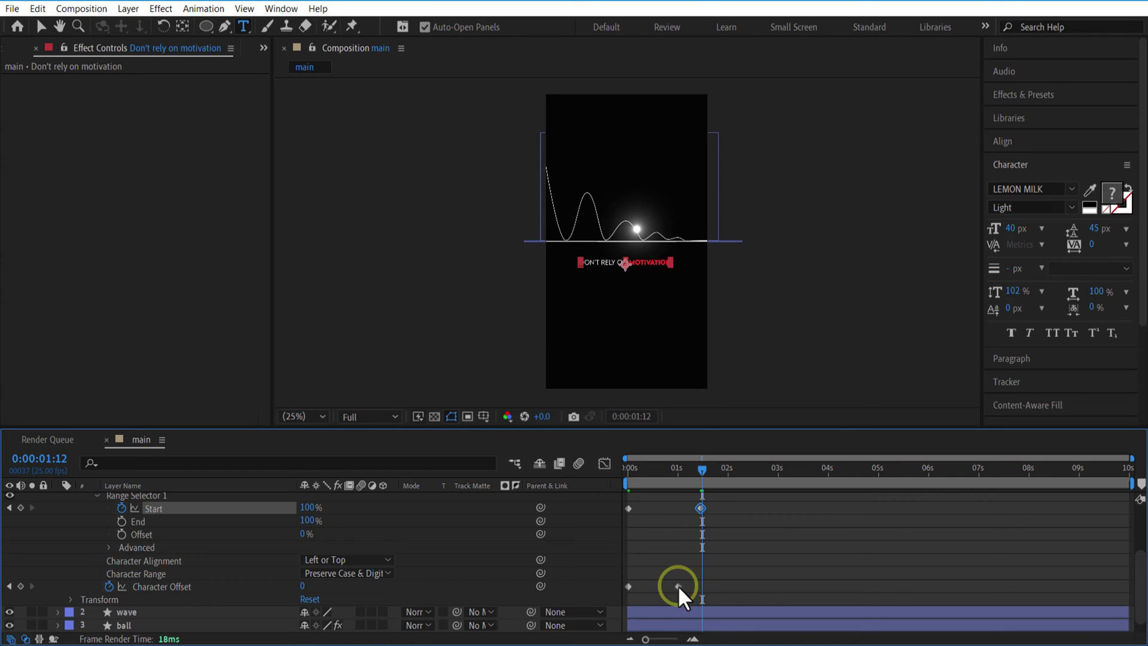
pyautogui.moveTo(676, 586); pyautogui.dragTo(701, 585)
# - Keyframe the text layer's Opacity from 0% at the start of the timeline to 100% at 0:00:00:17
pyautogui.press('Home')
pyautogui.scroll(1, 809, 557)
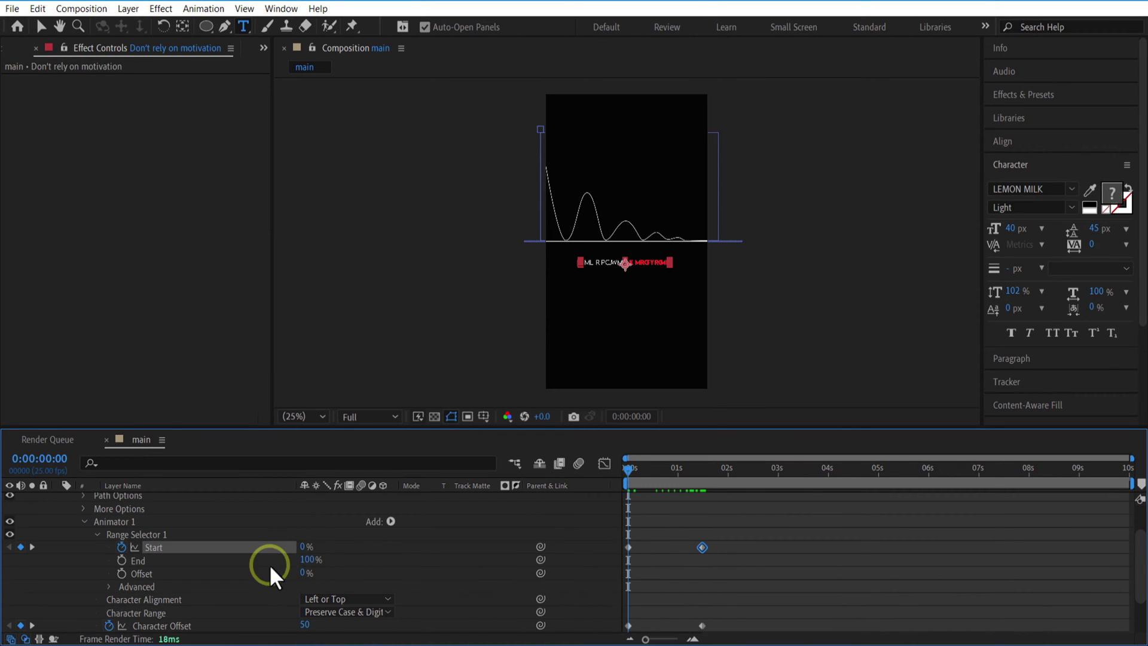
pyautogui.scroll(3, 142, 500)
pyautogui.click(142, 499)
pyautogui.press('t')
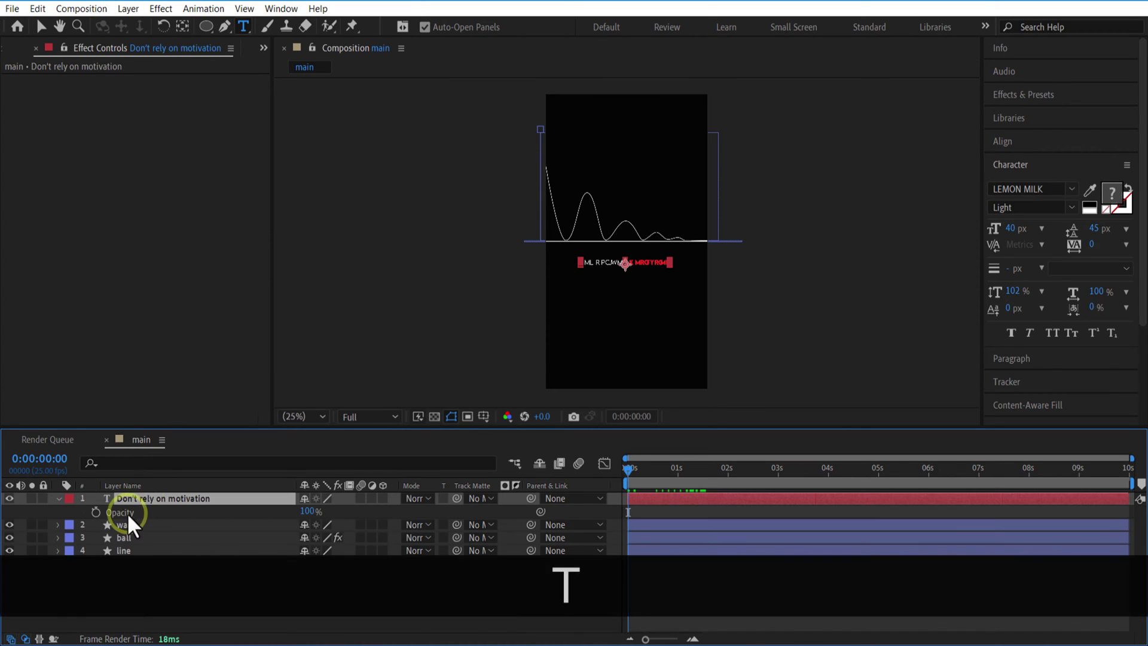
pyautogui.click(665, 509)
pyautogui.click(95, 512)
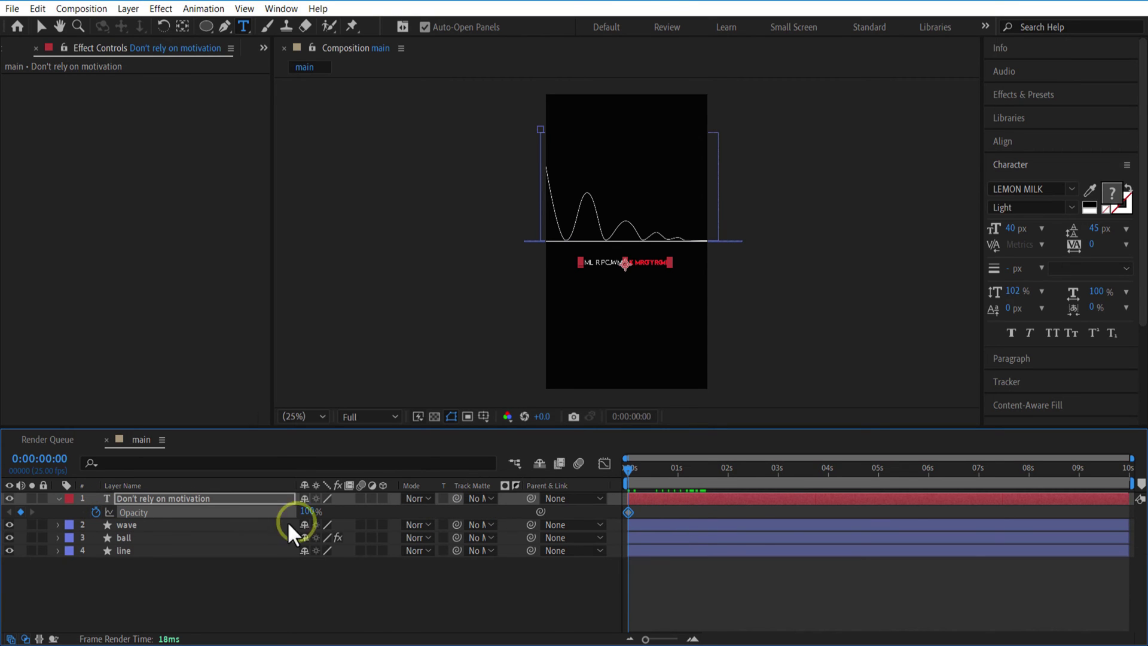
pyautogui.moveTo(312, 512); pyautogui.dragTo(139, 515)
pyautogui.moveTo(630, 468); pyautogui.dragTo(666, 474)
pyautogui.moveTo(304, 511); pyautogui.dragTo(524, 514)
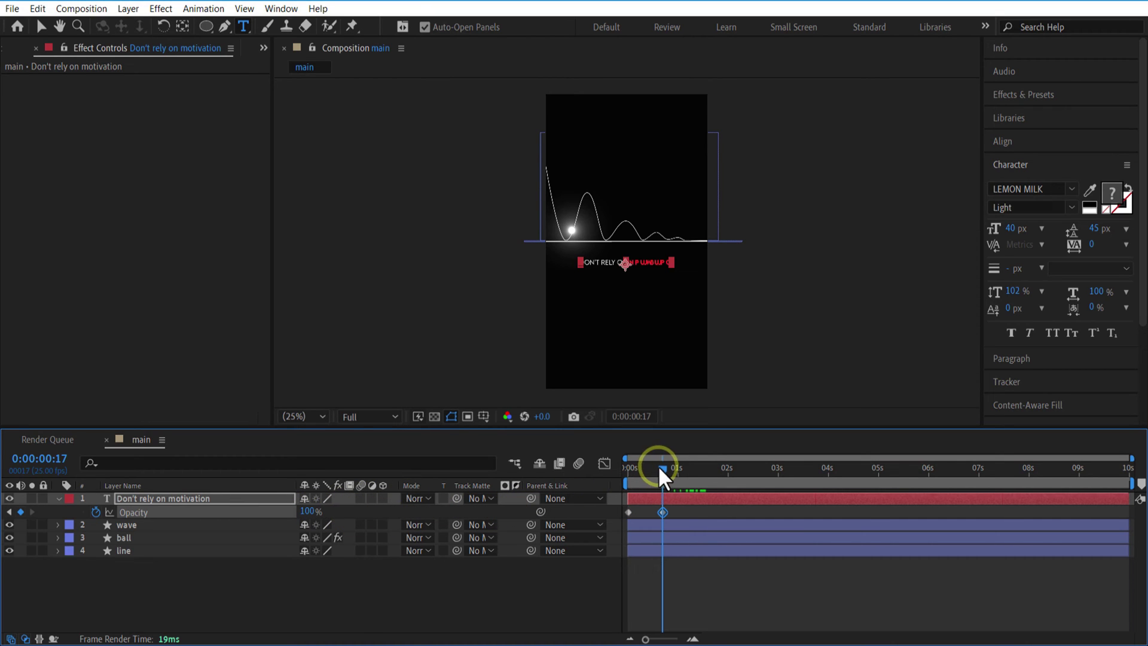
# - Preview the text reveal from the start of the timeline
pyautogui.moveTo(661, 470); pyautogui.dragTo(629, 470)
pyautogui.press('space')
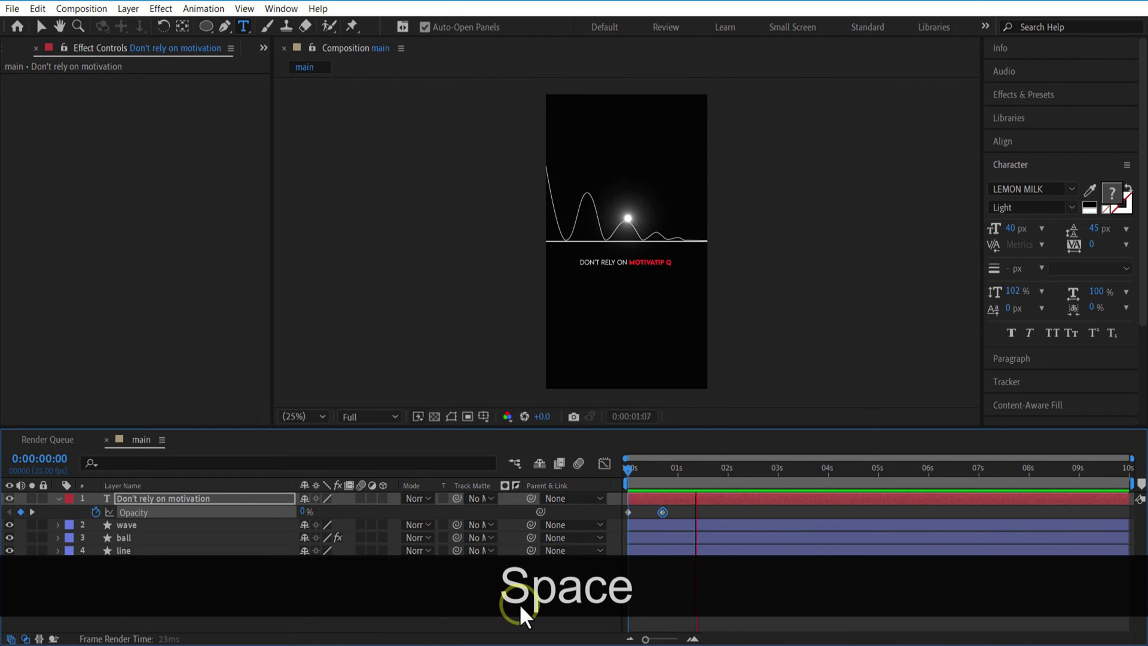
pyautogui.click(713, 470)
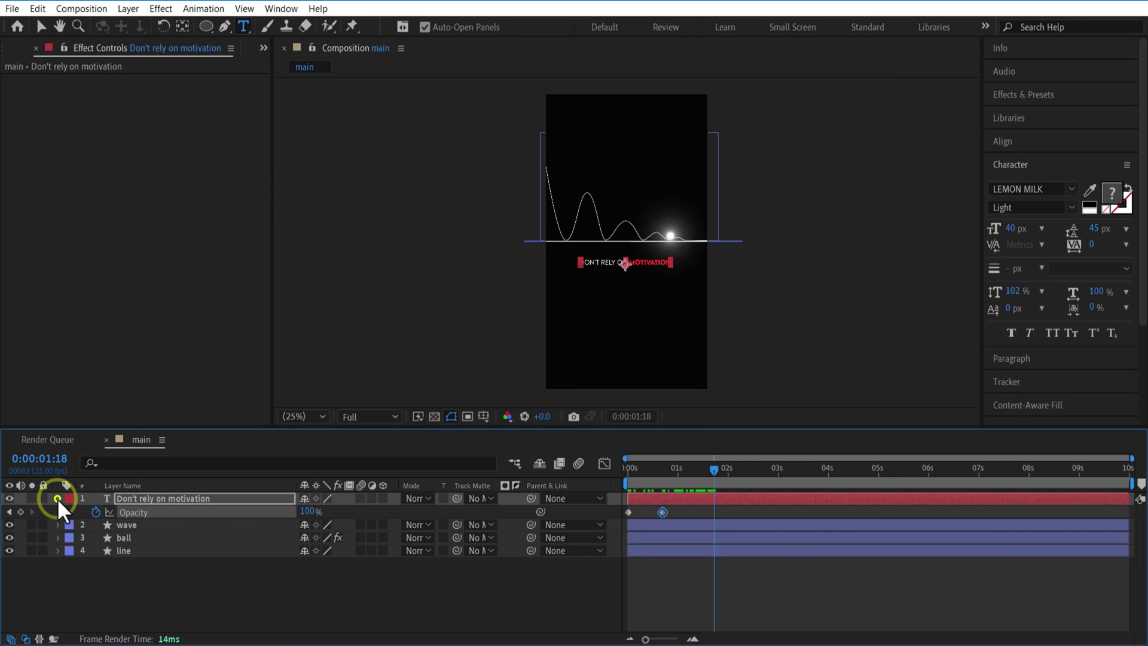
# - Apply the Deep Glow effect to the text layer and set its Exposure to 0.10
pyautogui.click(58, 498)
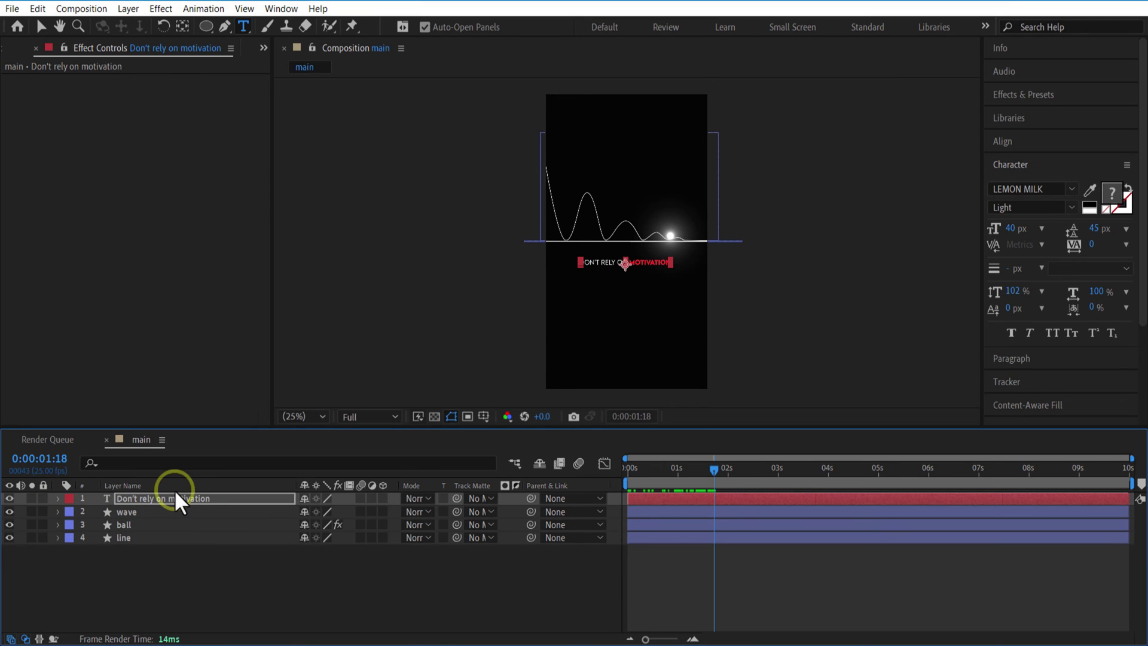
pyautogui.click(1019, 96)
pyautogui.doubleClick(1032, 113)
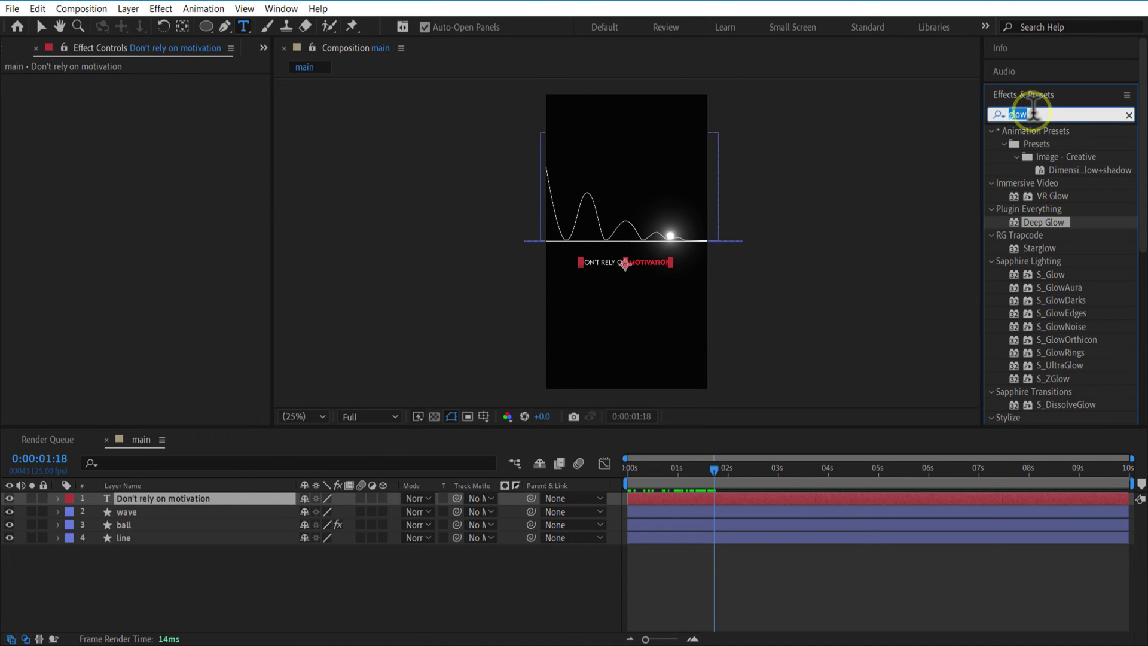
pyautogui.moveTo(1042, 223); pyautogui.dragTo(191, 500)
pyautogui.press('v')
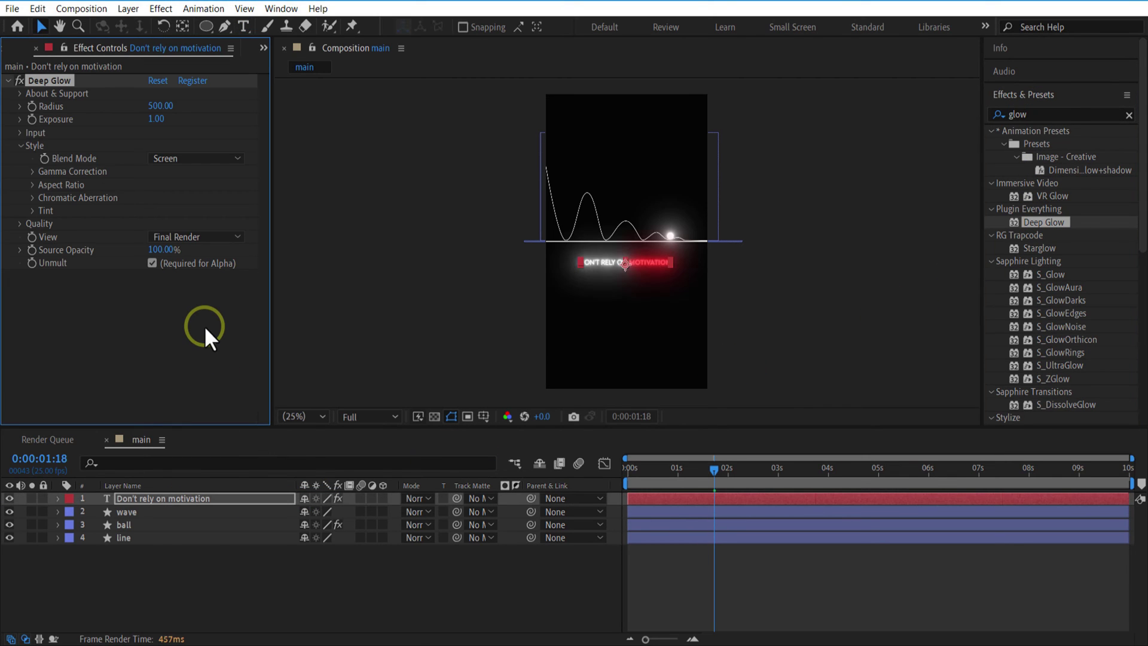
pyautogui.click(156, 119)
pyautogui.write('0.10')
pyautogui.press('Return')
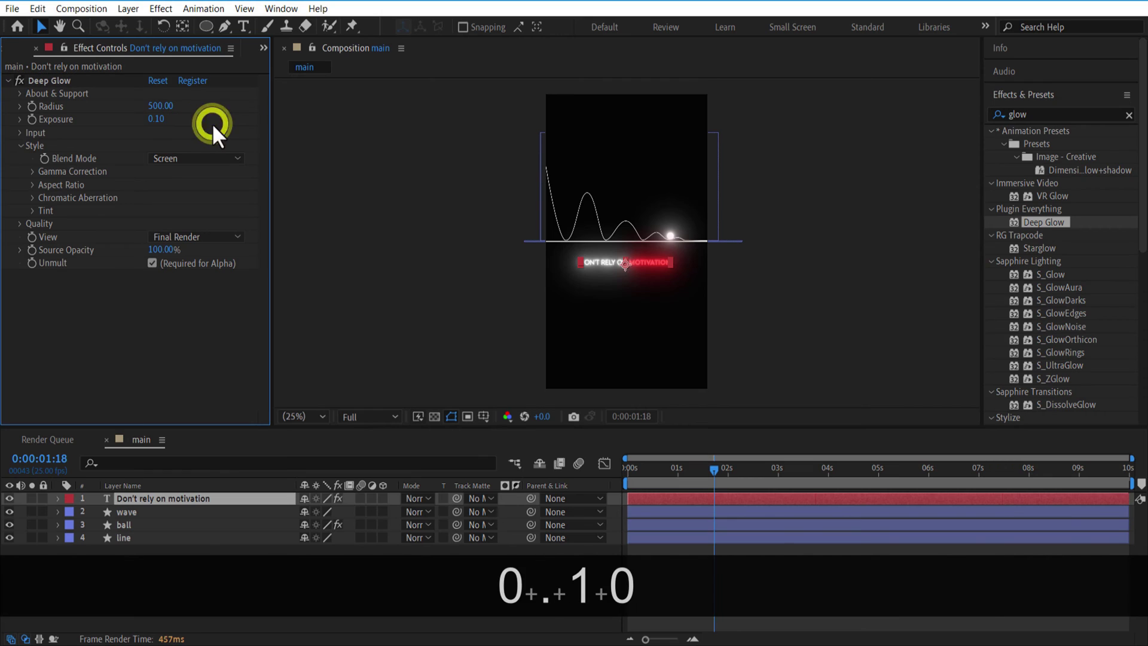
# - Add Trim Paths to the wave layer and reveal its properties with the playhead at the timeline's start
pyautogui.moveTo(685, 469); pyautogui.dragTo(607, 479)
pyautogui.click(334, 564)
pyautogui.click(135, 510)
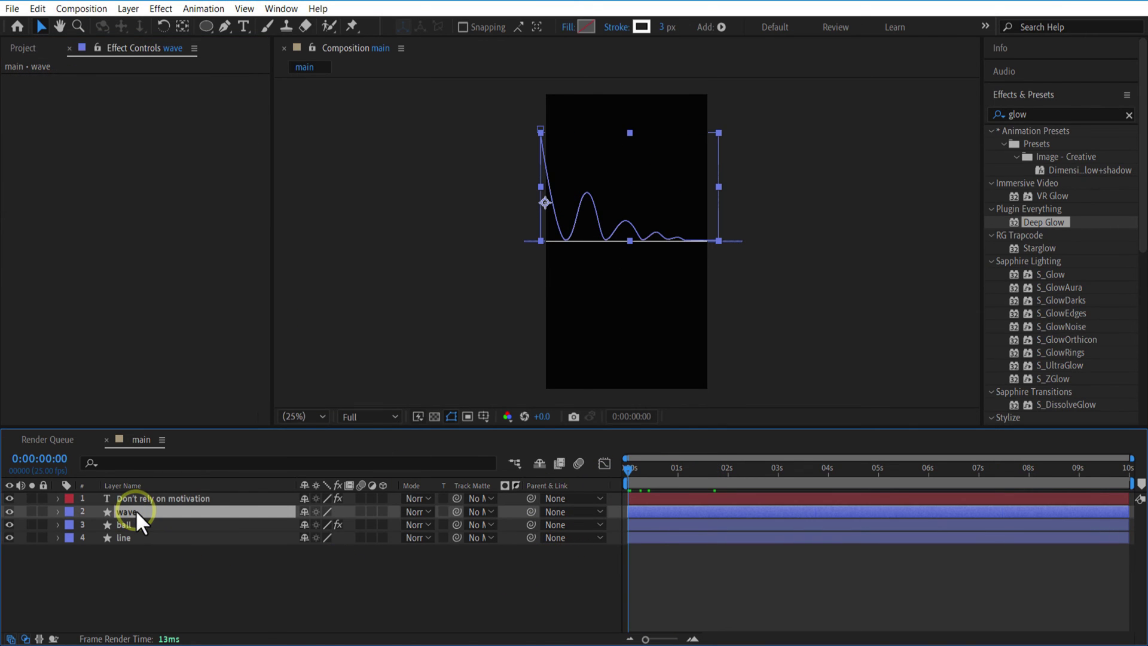
pyautogui.click(54, 511)
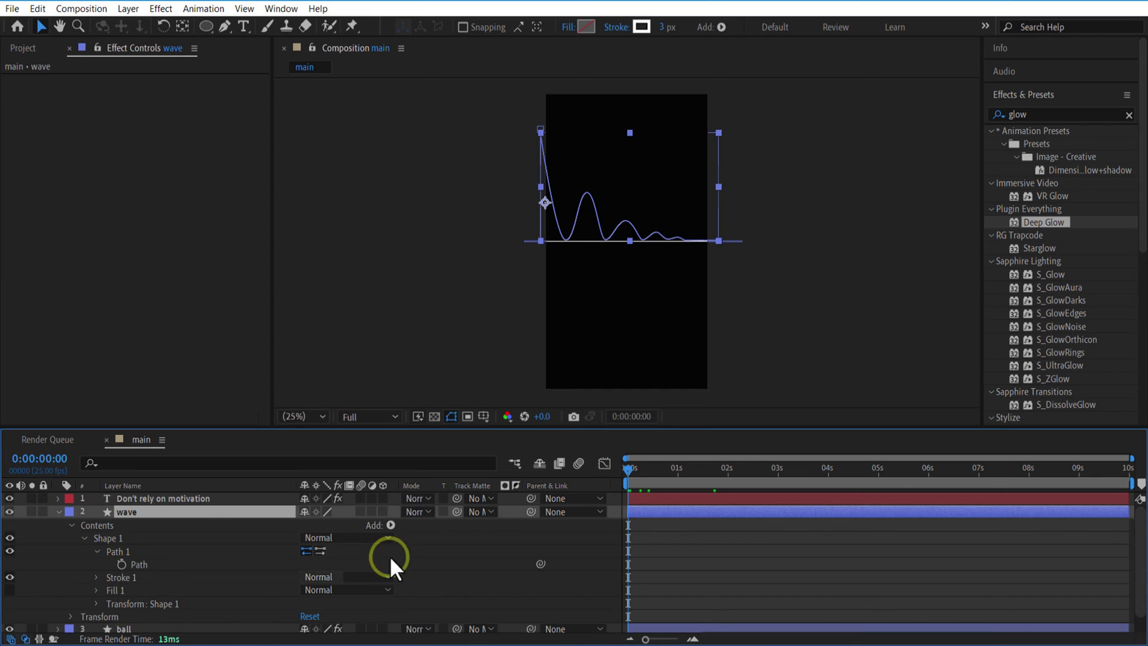
pyautogui.click(390, 525)
pyautogui.click(369, 432)
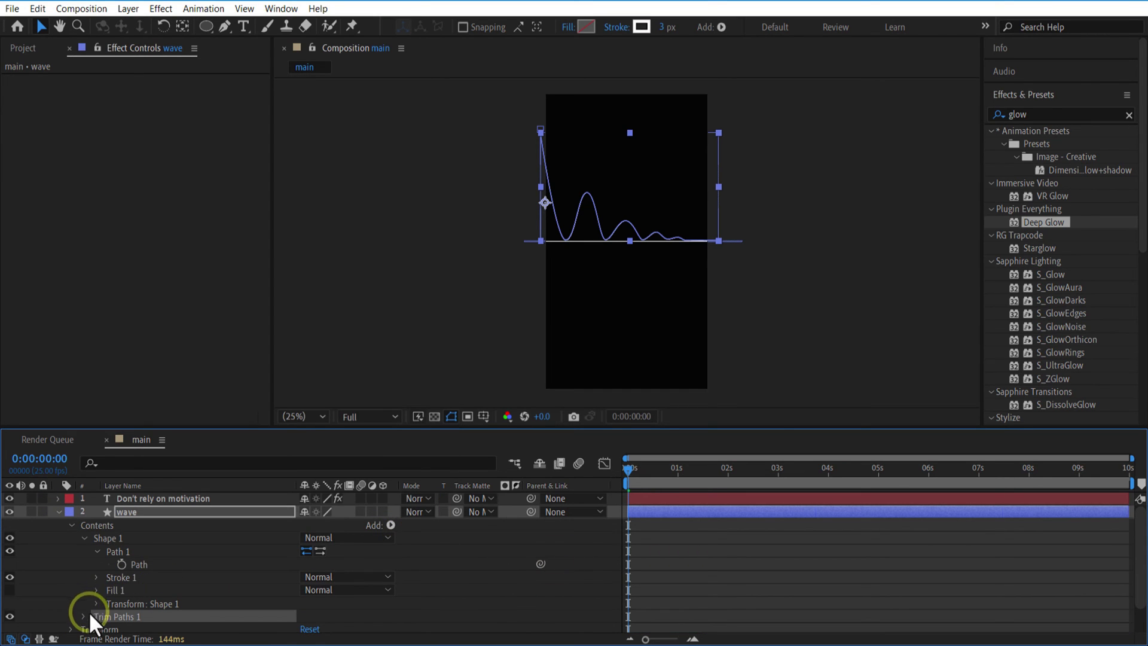
pyautogui.scroll(-1, 193, 602)
pyautogui.click(487, 584)
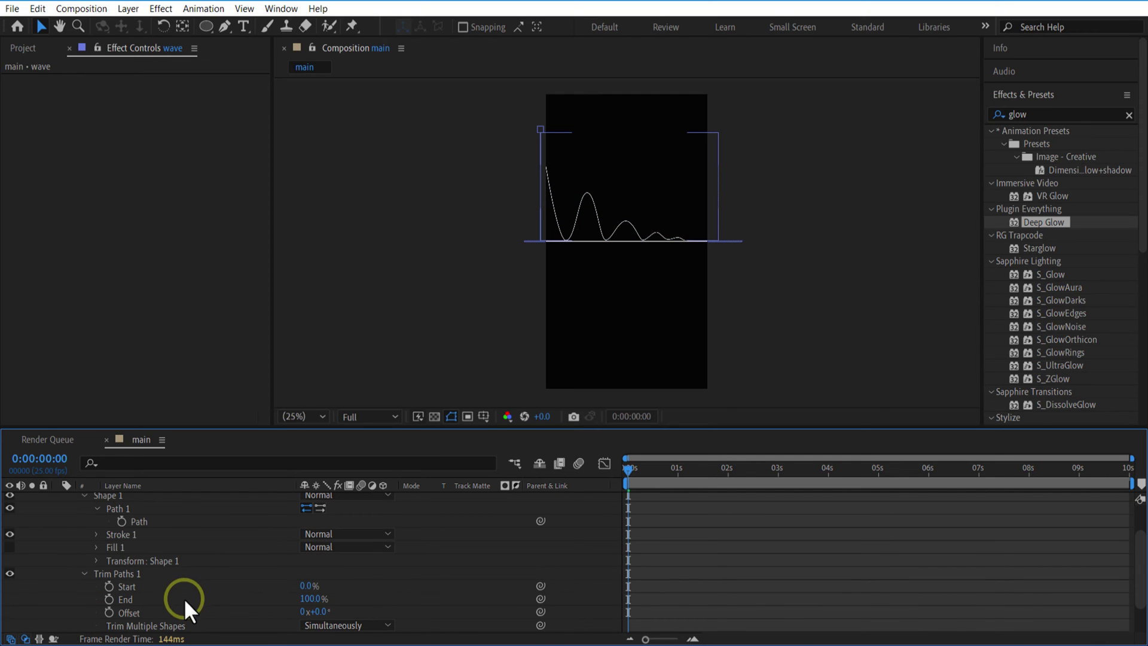
# - Keyframe the wave's Trim Paths Start and End at 0% at the beginning of the timeline
pyautogui.click(109, 599)
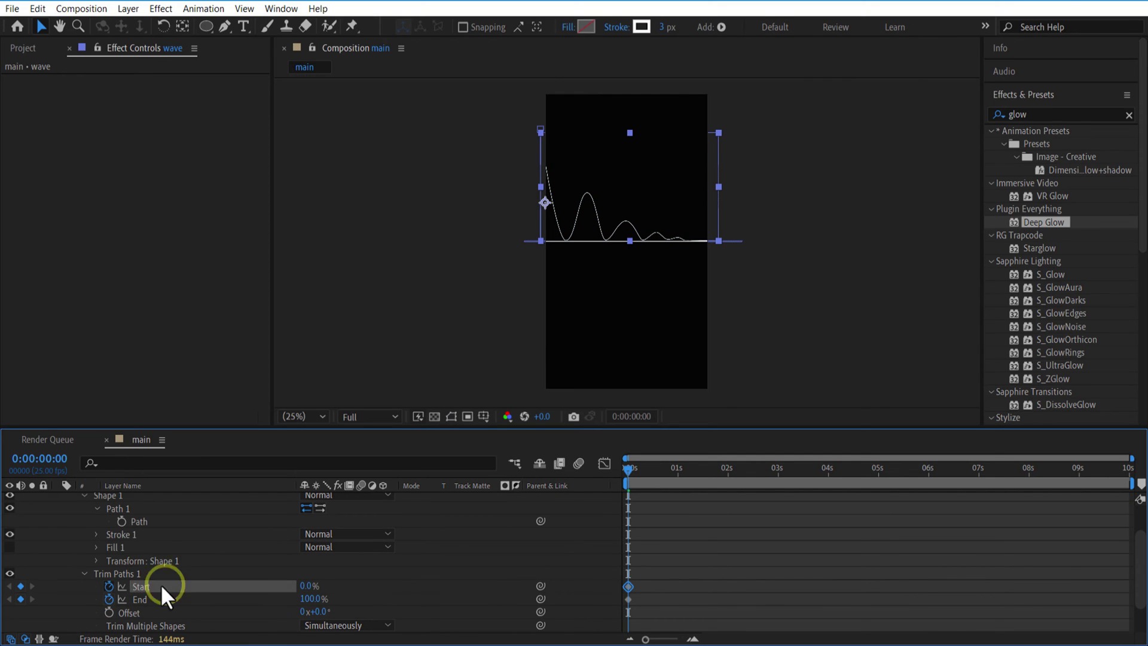
pyautogui.click(109, 584)
pyautogui.moveTo(311, 601); pyautogui.dragTo(142, 597)
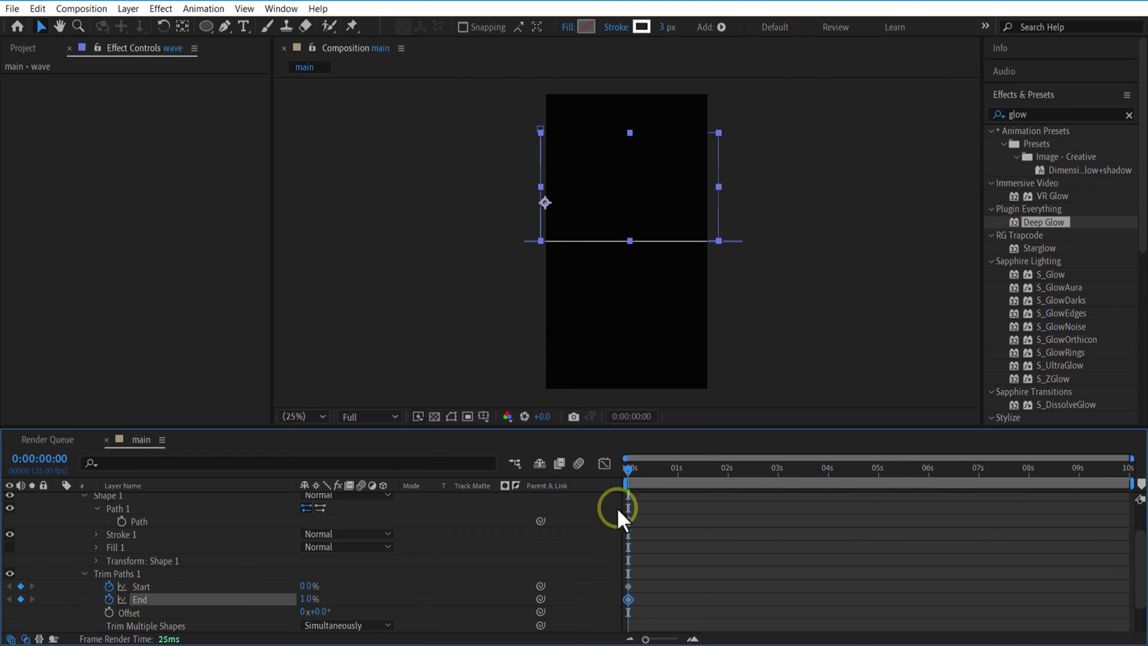
# - Keyframe the wave's Trim Paths Start at 100% at 0:00:01:24
pyautogui.moveTo(634, 470); pyautogui.dragTo(662, 474)
pyautogui.moveTo(308, 585); pyautogui.dragTo(361, 585)
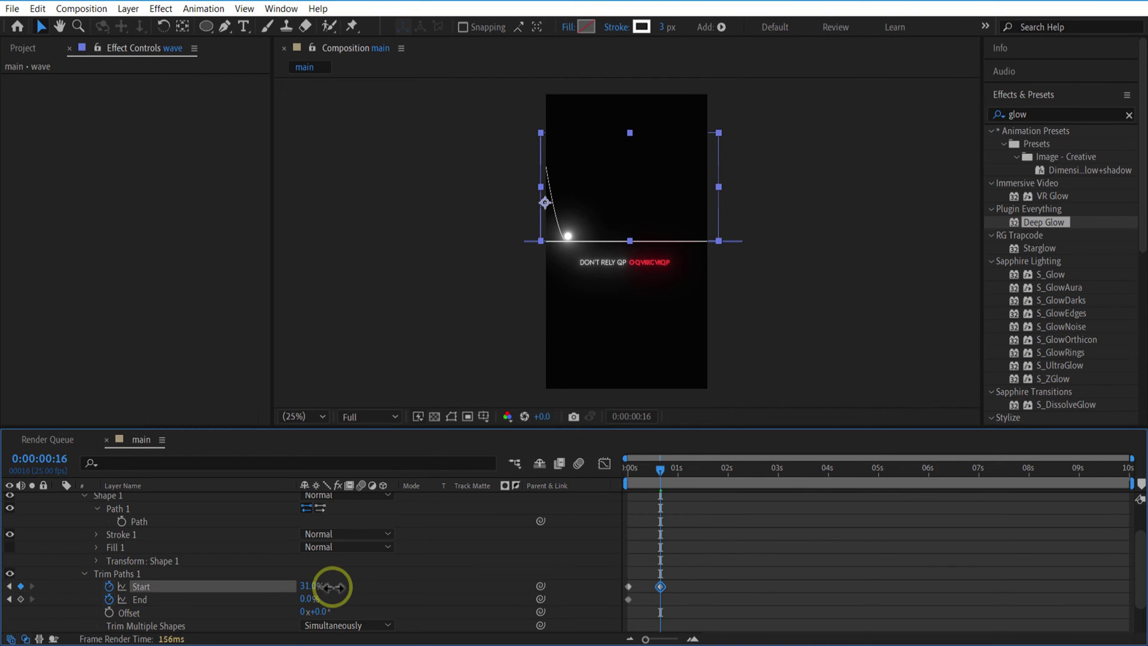
pyautogui.moveTo(660, 471); pyautogui.dragTo(726, 502)
pyautogui.moveTo(661, 587); pyautogui.dragTo(726, 587)
pyautogui.moveTo(310, 586); pyautogui.dragTo(434, 586)
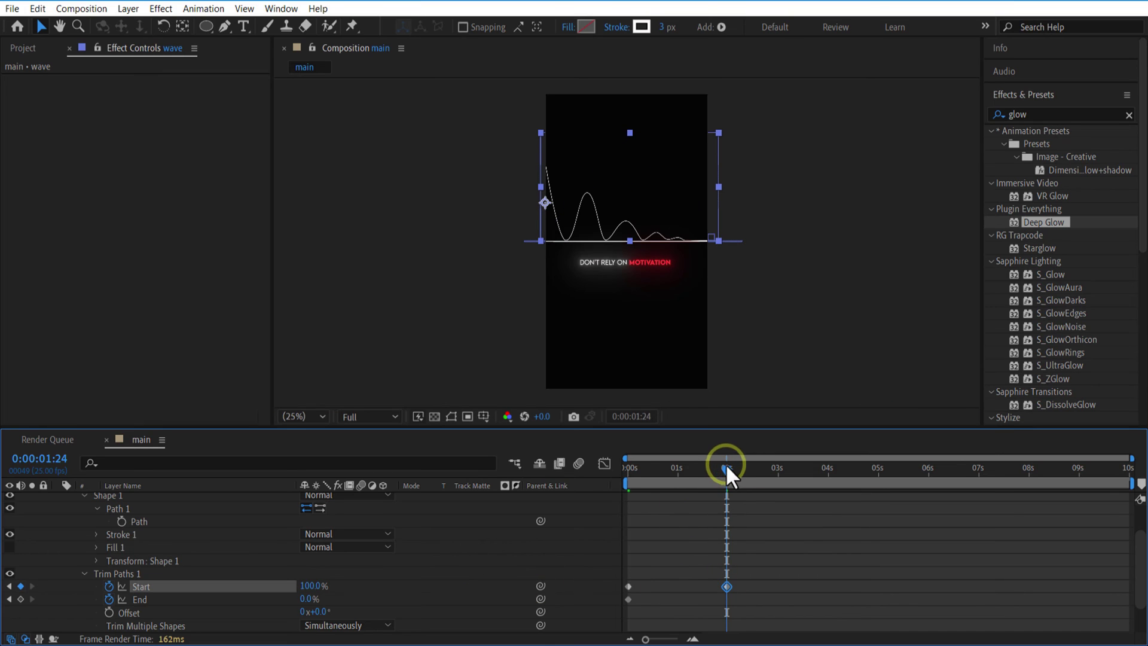
# - Shift the Trim Paths Start keyframes slightly to match the ball's motion, with the last one at 0:00:02:01
pyautogui.moveTo(726, 472); pyautogui.dragTo(691, 532)
pyautogui.moveTo(628, 587); pyautogui.dragTo(640, 587)
pyautogui.moveTo(712, 471); pyautogui.dragTo(729, 478)
pyautogui.moveTo(640, 586); pyautogui.dragTo(630, 586)
pyautogui.moveTo(727, 587); pyautogui.dragTo(730, 587)
pyautogui.moveTo(728, 471); pyautogui.dragTo(727, 516)
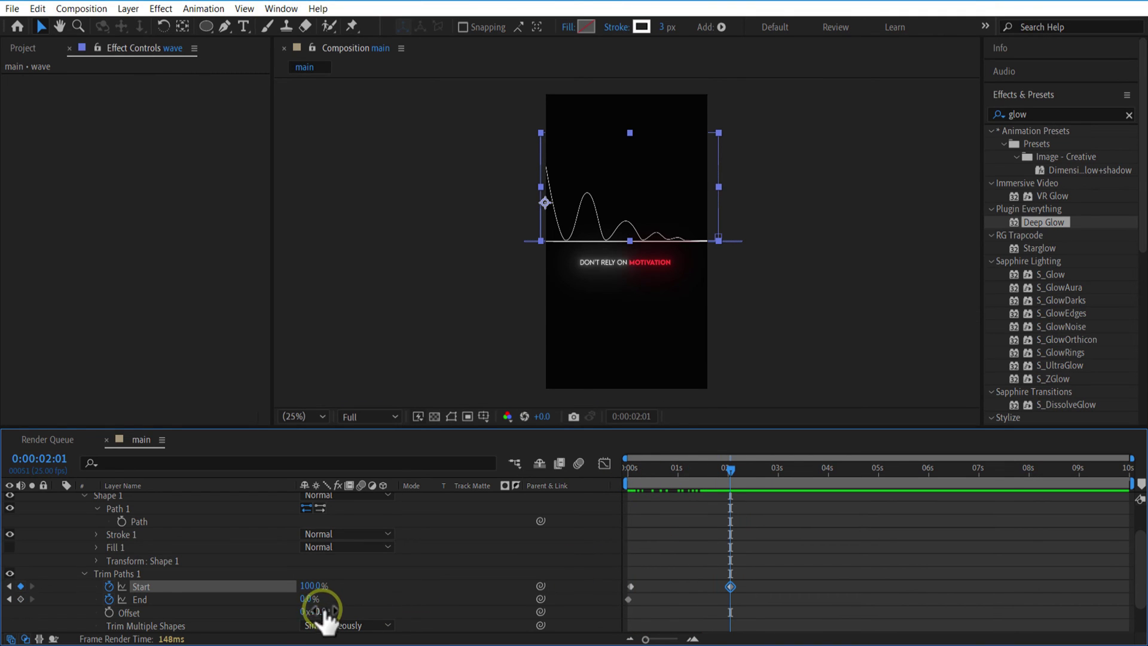
# - Keyframe the wave's Trim Paths End at 100% at 0:00:02:01, delay its first keyframe slightly, and preview the trail
pyautogui.moveTo(310, 599); pyautogui.dragTo(544, 598)
pyautogui.moveTo(680, 481)
pyautogui.mouseDown()
pyautogui.moveTo(615, 489)
pyautogui.moveTo(667, 497)
pyautogui.mouseUp()
pyautogui.moveTo(627, 599); pyautogui.dragTo(642, 599)
pyautogui.moveTo(672, 479); pyautogui.dragTo(598, 524)
pyautogui.press('space')
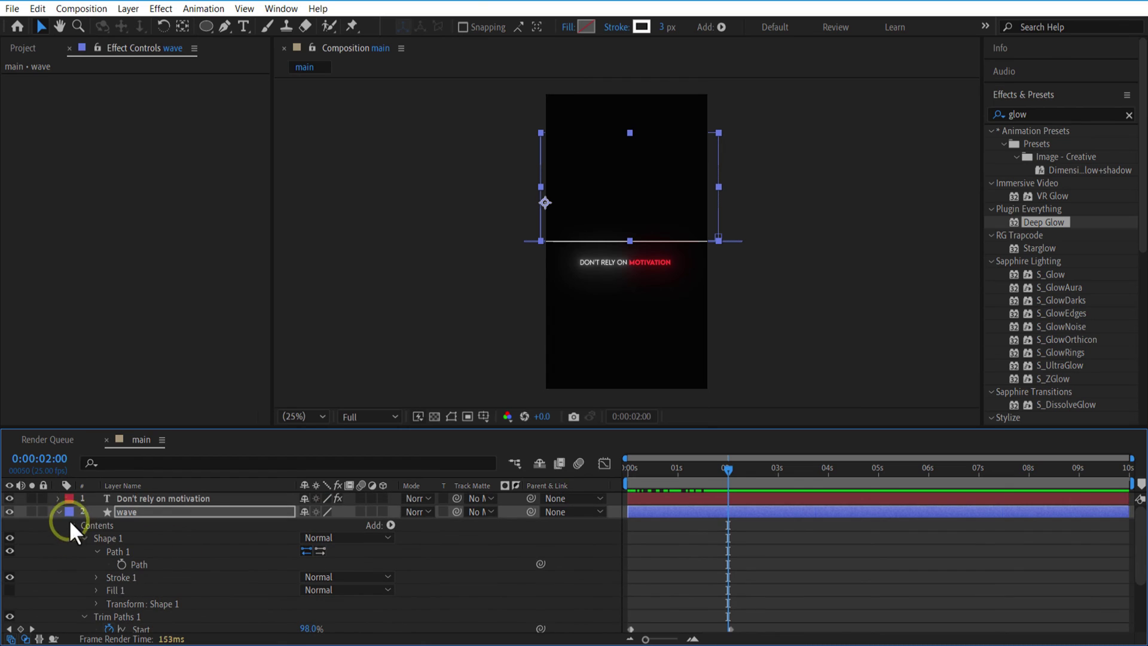
# - Add hold keyframes for the text's Character Offset and Range Selector Start at 0:00:01:24
pyautogui.click(59, 512)
pyautogui.click(232, 498)
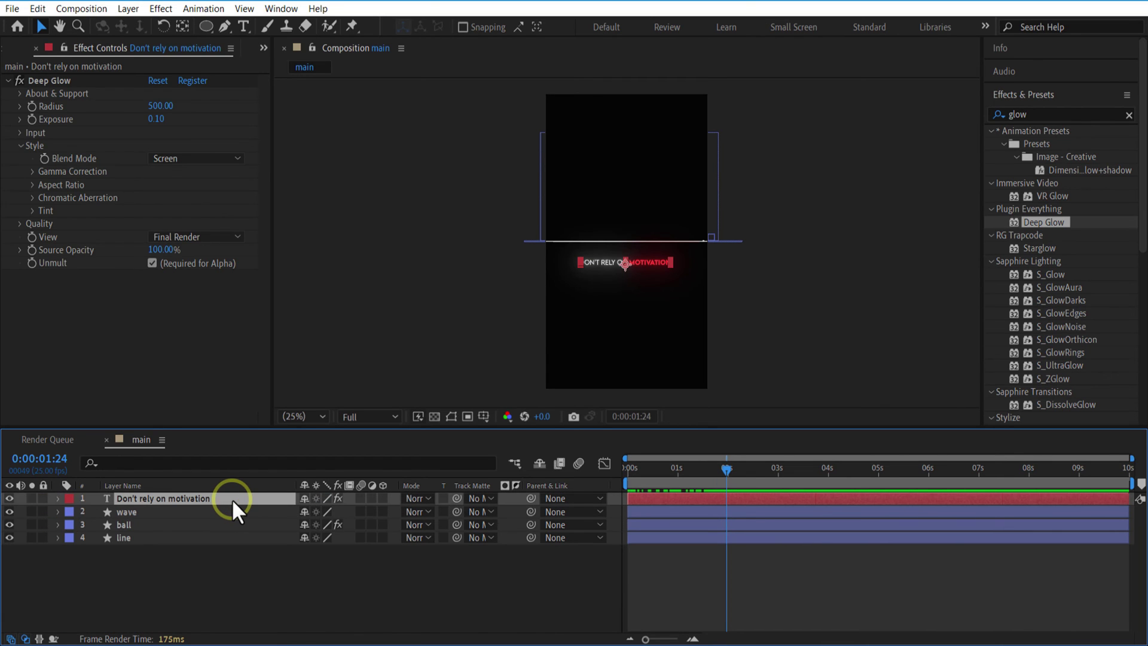
pyautogui.press('u')
pyautogui.moveTo(721, 468)
pyautogui.mouseDown()
pyautogui.moveTo(694, 476)
pyautogui.moveTo(727, 479)
pyautogui.mouseUp()
pyautogui.click(21, 536)
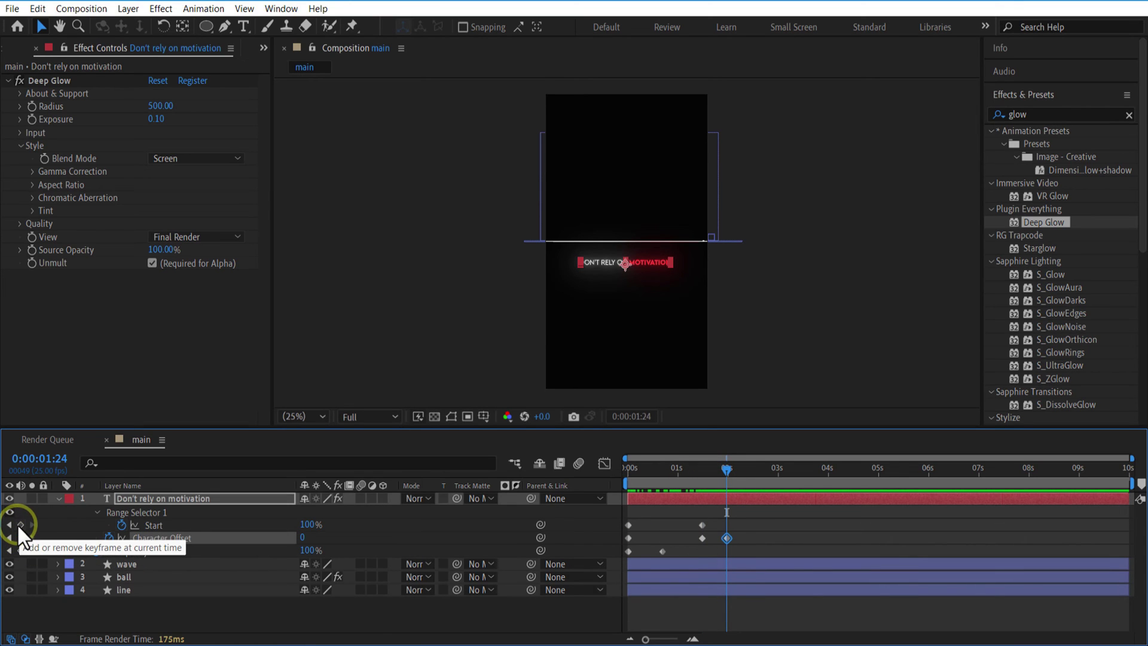
pyautogui.click(18, 524)
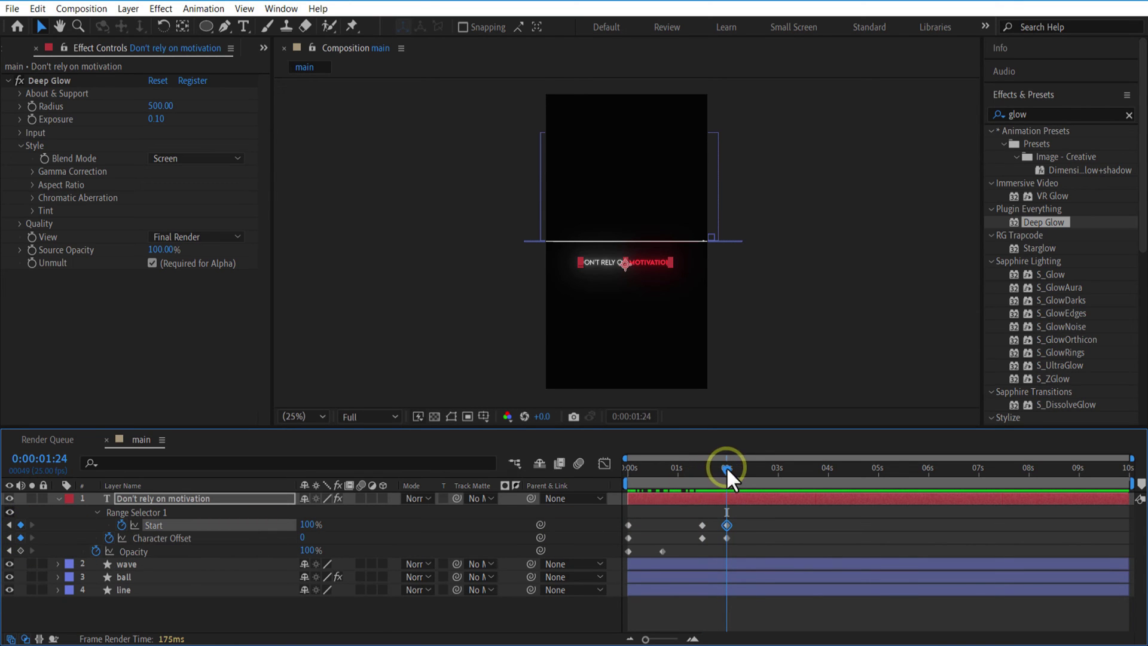
# - Keyframe the text's Range Selector Start at 0% at 0:00:02:05 and Character Offset at 50 at 0:00:02:06
pyautogui.moveTo(727, 473); pyautogui.dragTo(739, 470)
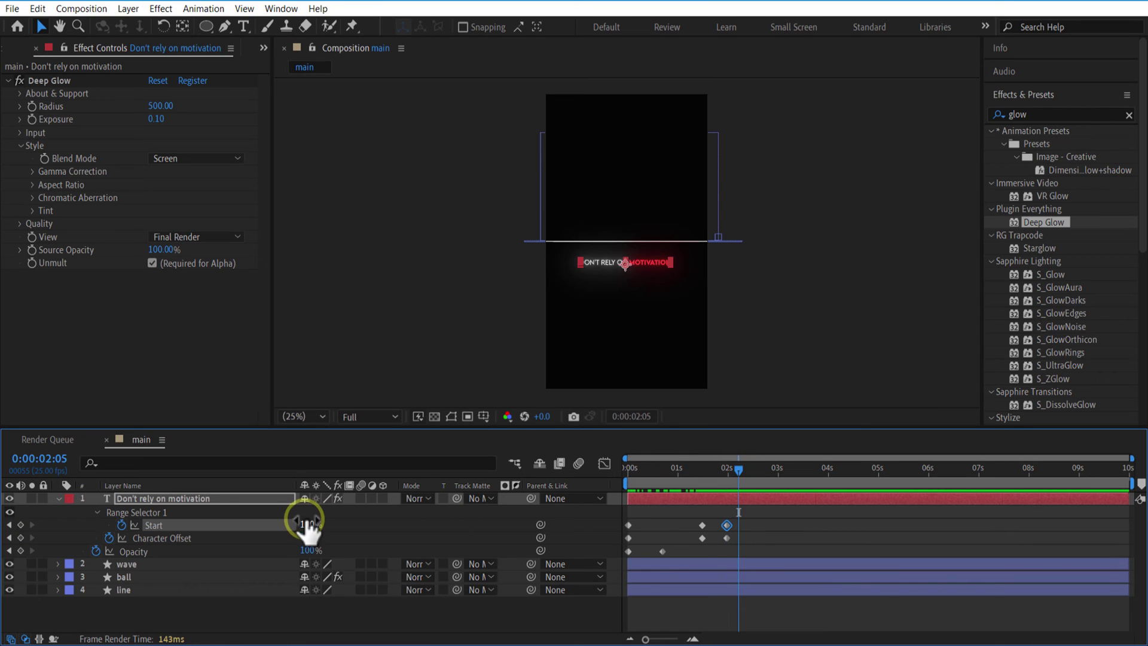
pyautogui.moveTo(306, 524); pyautogui.dragTo(57, 526)
pyautogui.click(740, 473)
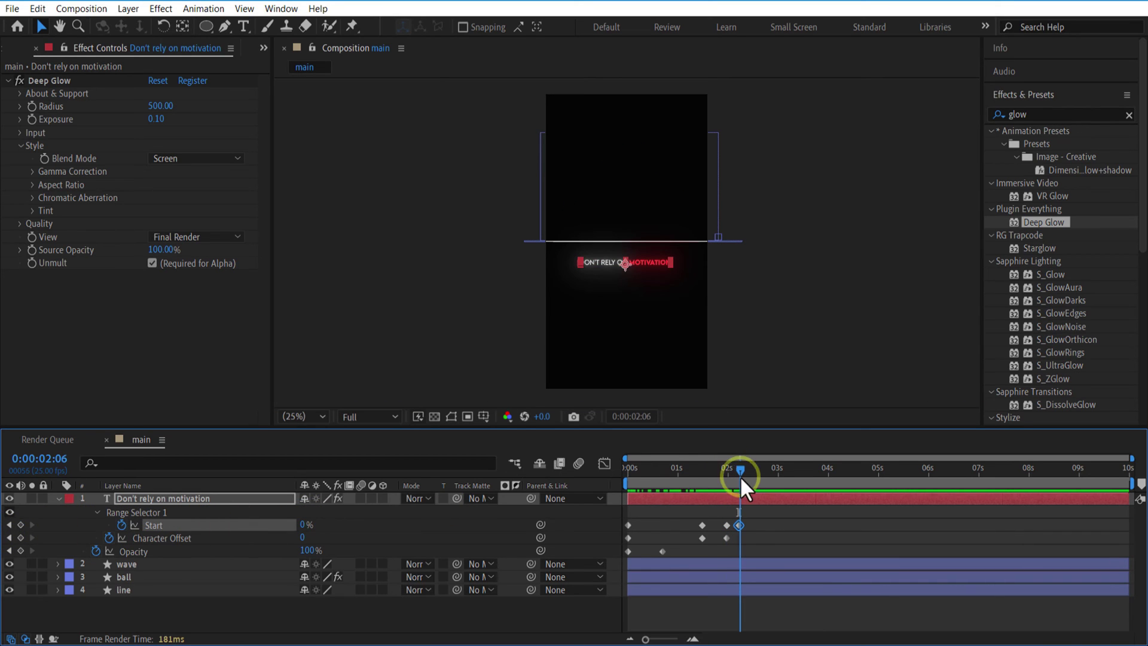
pyautogui.click(305, 537)
pyautogui.write('50')
pyautogui.click(713, 512)
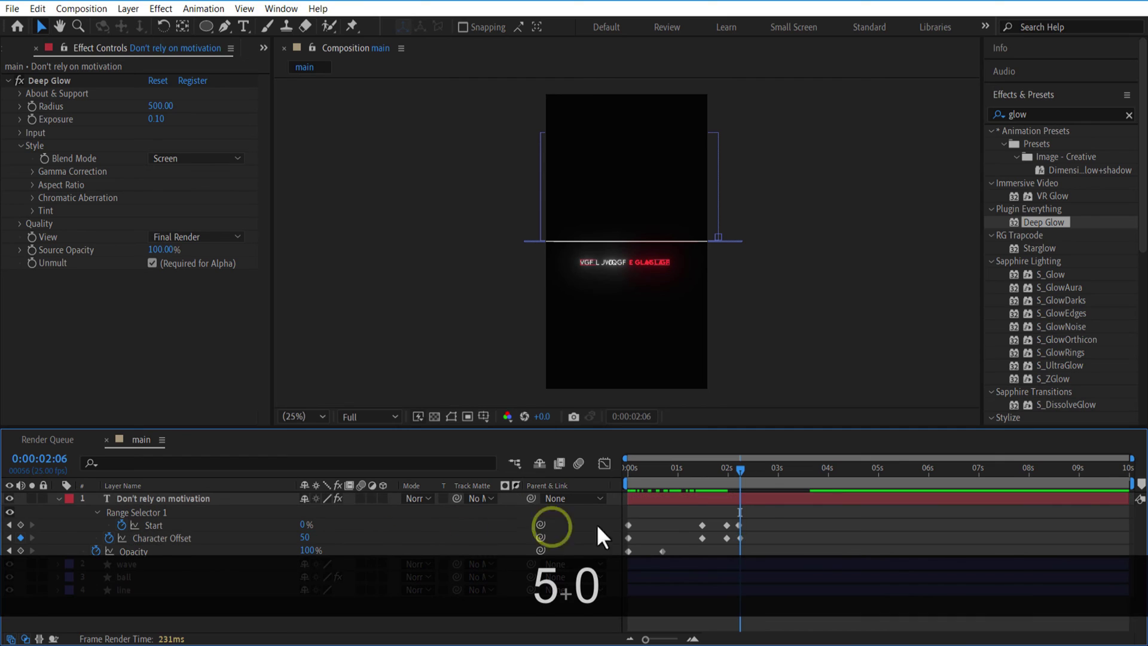
# - Fade out the text with Opacity keyframes of 100% at 0:00:02:01 and 0% shortly after its last Character Offset keyframe
pyautogui.click(731, 472)
pyautogui.click(20, 550)
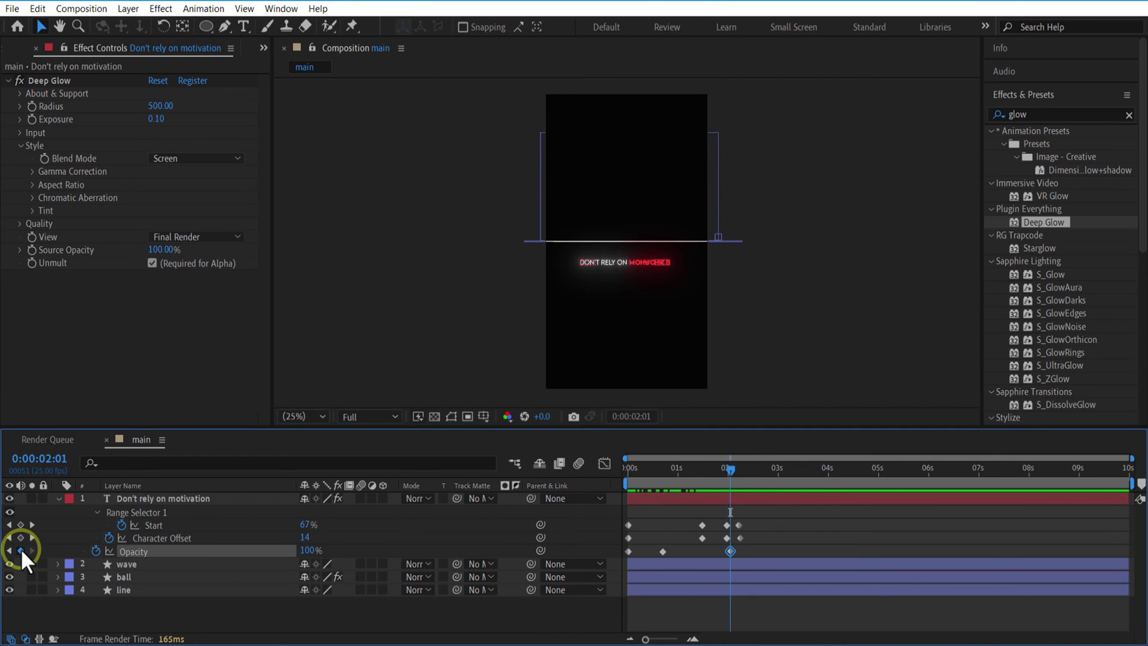
pyautogui.click(748, 489)
pyautogui.moveTo(732, 469); pyautogui.dragTo(747, 480)
pyautogui.moveTo(311, 550); pyautogui.dragTo(158, 547)
# - Preview the text scrambling and fading out
pyautogui.click(765, 491)
pyautogui.moveTo(746, 472); pyautogui.dragTo(698, 475)
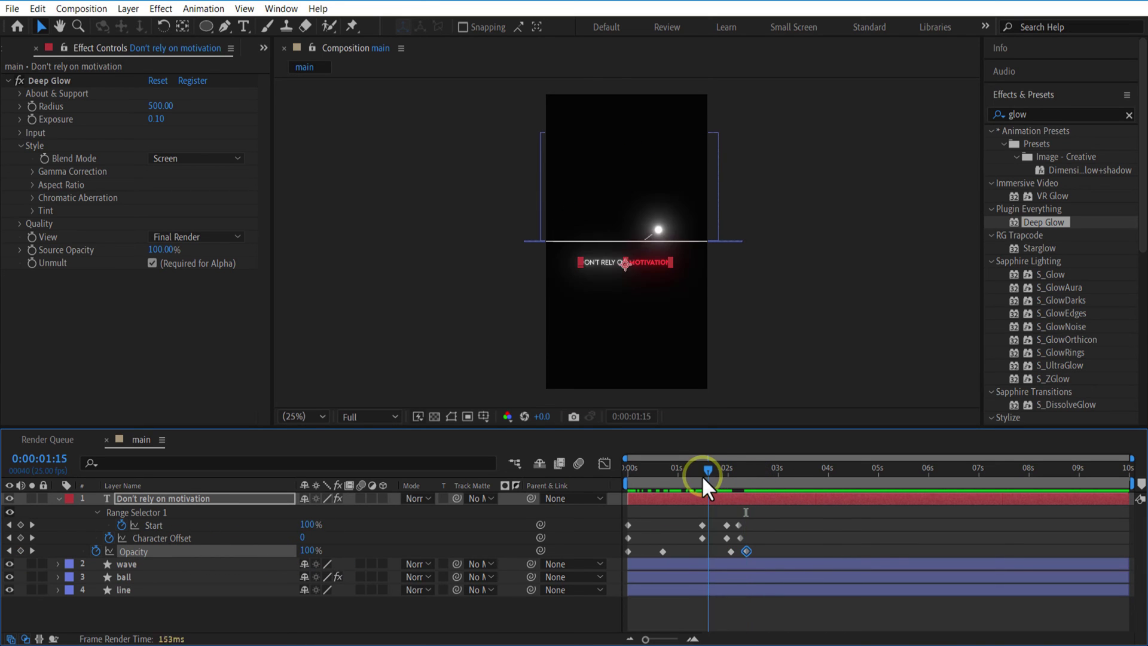
pyautogui.press('space')
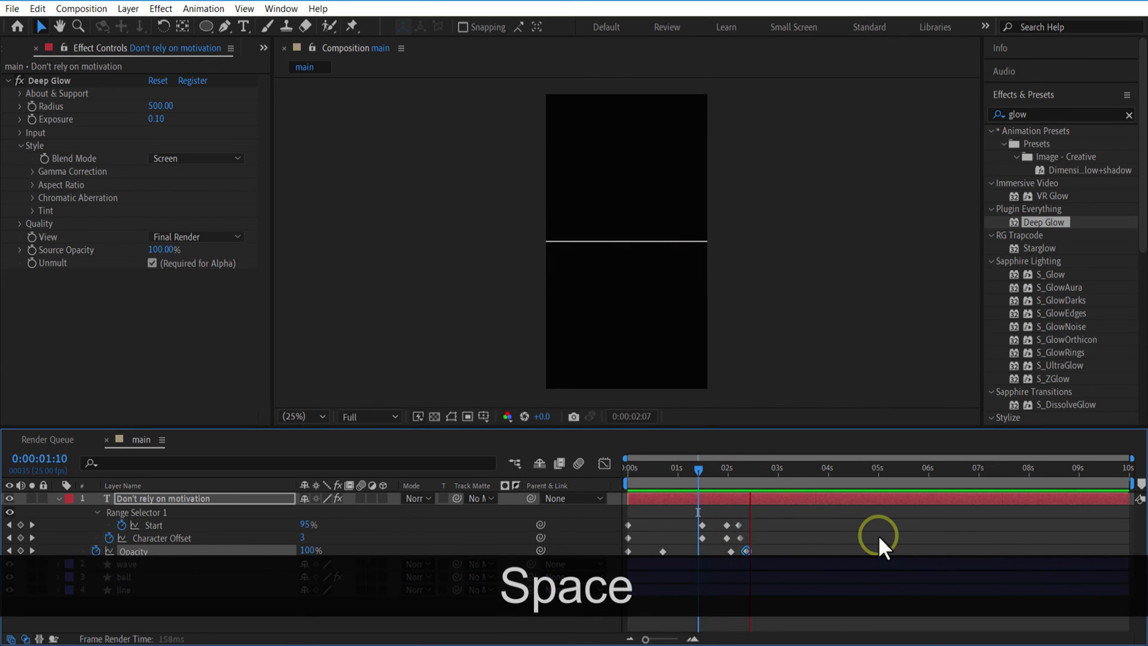
# - Add a composition marker labelled "1st part" just after the text's fade-out
pyautogui.moveTo(704, 475); pyautogui.dragTo(755, 484)
pyautogui.click(59, 499)
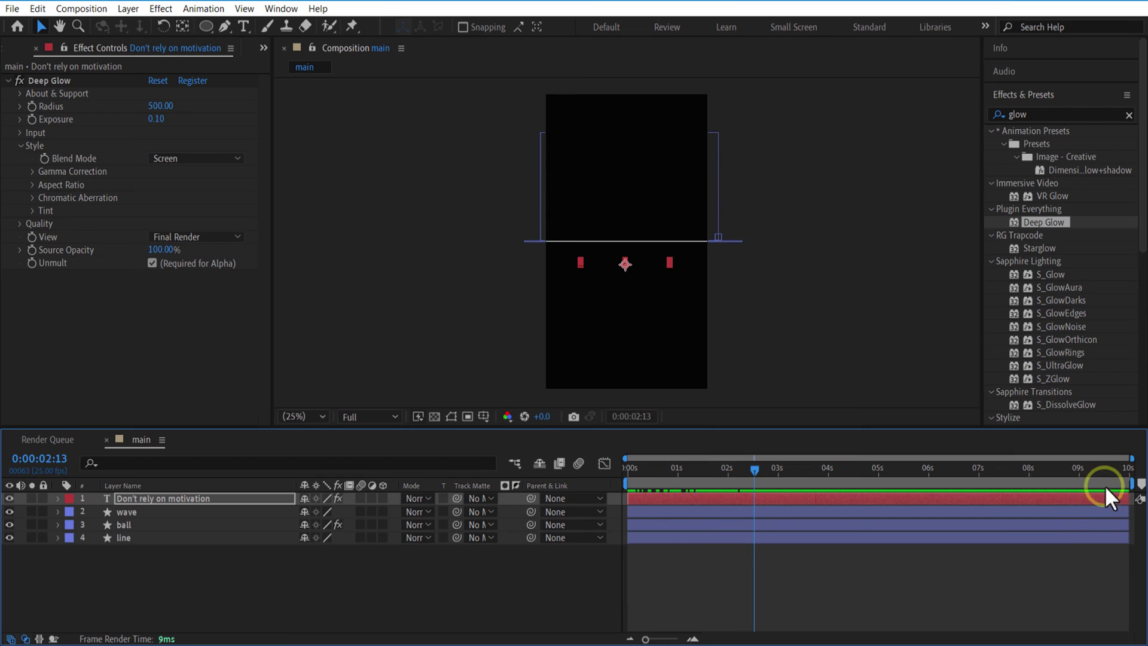
pyautogui.moveTo(1141, 483); pyautogui.dragTo(761, 483)
pyautogui.doubleClick(760, 483)
pyautogui.write('1st part')
pyautogui.press('Return')
# - Display the proportional grid over the composition
pyautogui.click(763, 512)
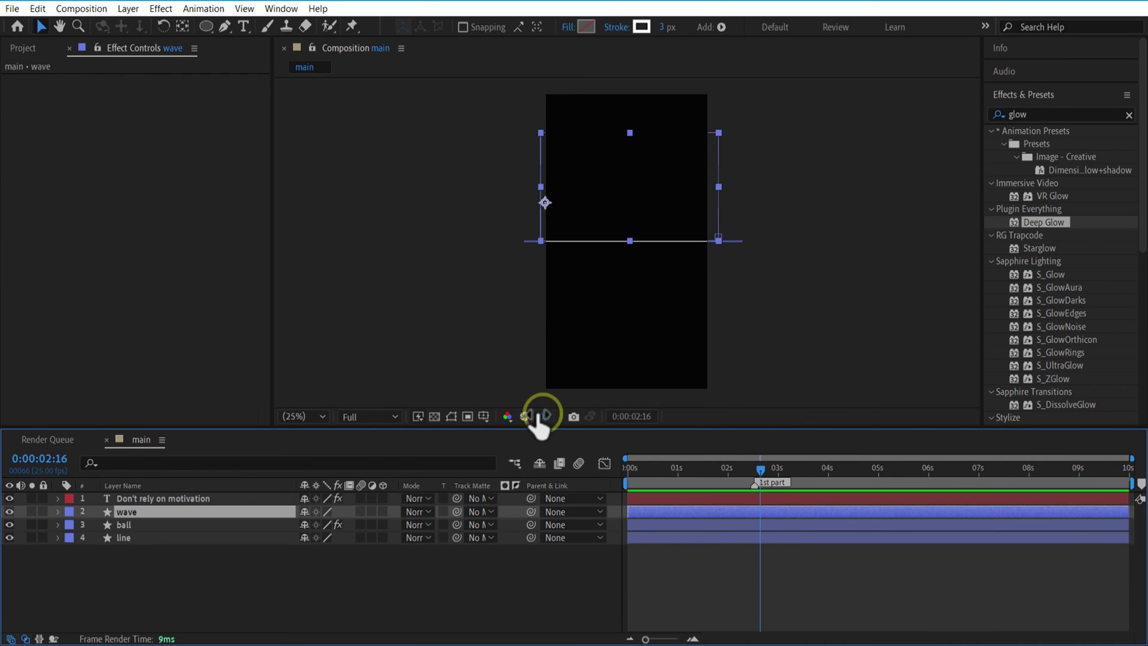
pyautogui.click(483, 416)
pyautogui.click(518, 451)
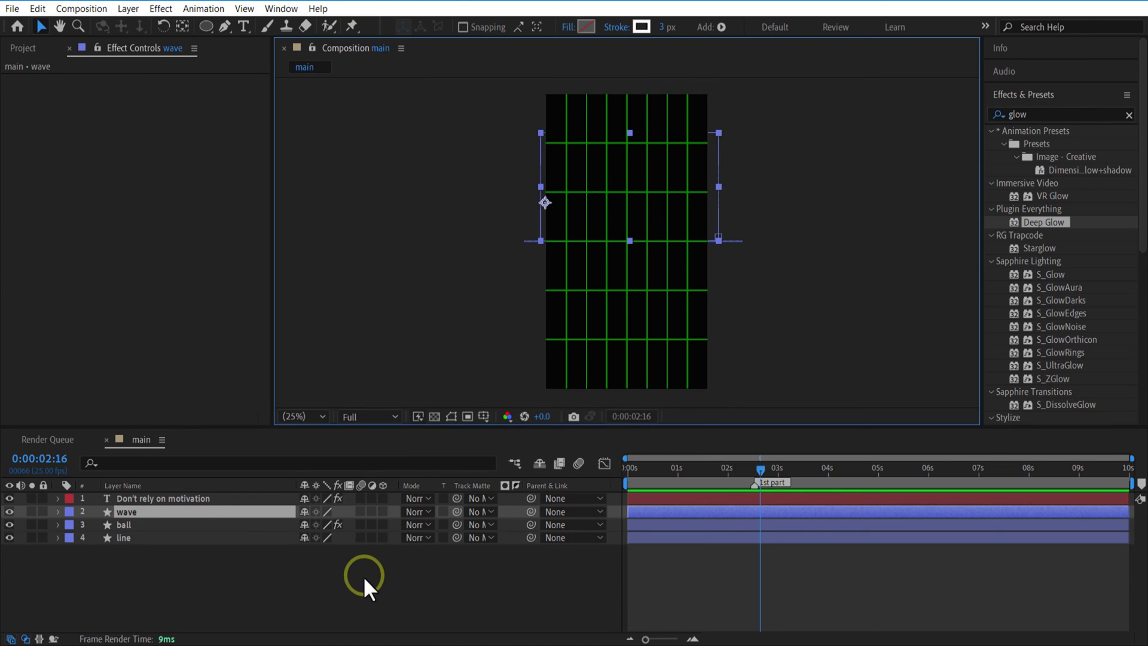
# - Draw a second wave path with four equal bounces above the ground line using the Pen tool, following the grid columns
pyautogui.click(239, 498)
pyautogui.click(225, 28)
pyautogui.scroll(3, 597, 146)
pyautogui.press('h')
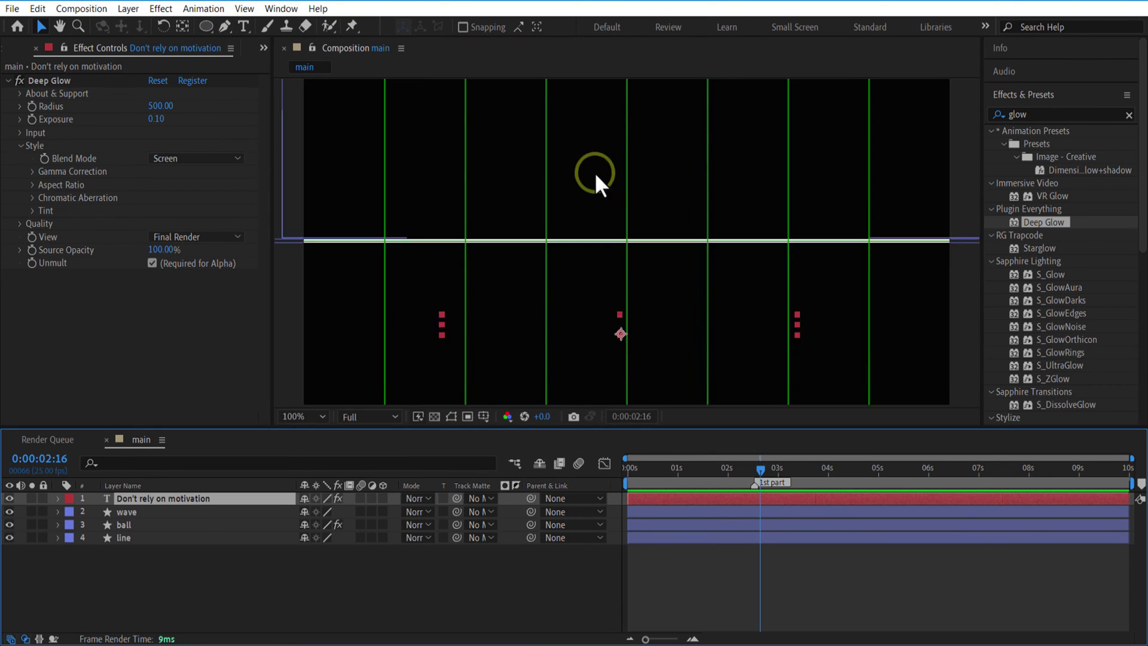
pyautogui.scroll(-1, 597, 146)
pyautogui.moveTo(597, 146); pyautogui.dragTo(597, 214)
pyautogui.click(435, 303)
pyautogui.click(402, 329)
pyautogui.hotkey('ctrl', 'z')
pyautogui.click(441, 305)
pyautogui.moveTo(505, 213); pyautogui.dragTo(536, 213)
pyautogui.moveTo(548, 310); pyautogui.dragTo(558, 311)
pyautogui.moveTo(589, 213); pyautogui.dragTo(608, 214)
pyautogui.moveTo(629, 307); pyautogui.dragTo(639, 308)
pyautogui.moveTo(669, 213); pyautogui.dragTo(684, 213)
pyautogui.moveTo(708, 307); pyautogui.dragTo(717, 308)
pyautogui.moveTo(750, 213); pyautogui.dragTo(767, 213)
# - Place a horizontal ruler guide at the wave's crest height and align the new path's crests to it
pyautogui.click(506, 213)
pyautogui.moveTo(505, 214); pyautogui.dragTo(500, 255)
pyautogui.moveTo(589, 213); pyautogui.dragTo(587, 253)
pyautogui.hotkey('ctrl', 'r')
pyautogui.moveTo(657, 84); pyautogui.dragTo(657, 259)
pyautogui.moveTo(673, 218); pyautogui.dragTo(673, 258)
pyautogui.moveTo(755, 219); pyautogui.dragTo(752, 258)
pyautogui.moveTo(769, 258); pyautogui.dragTo(787, 258)
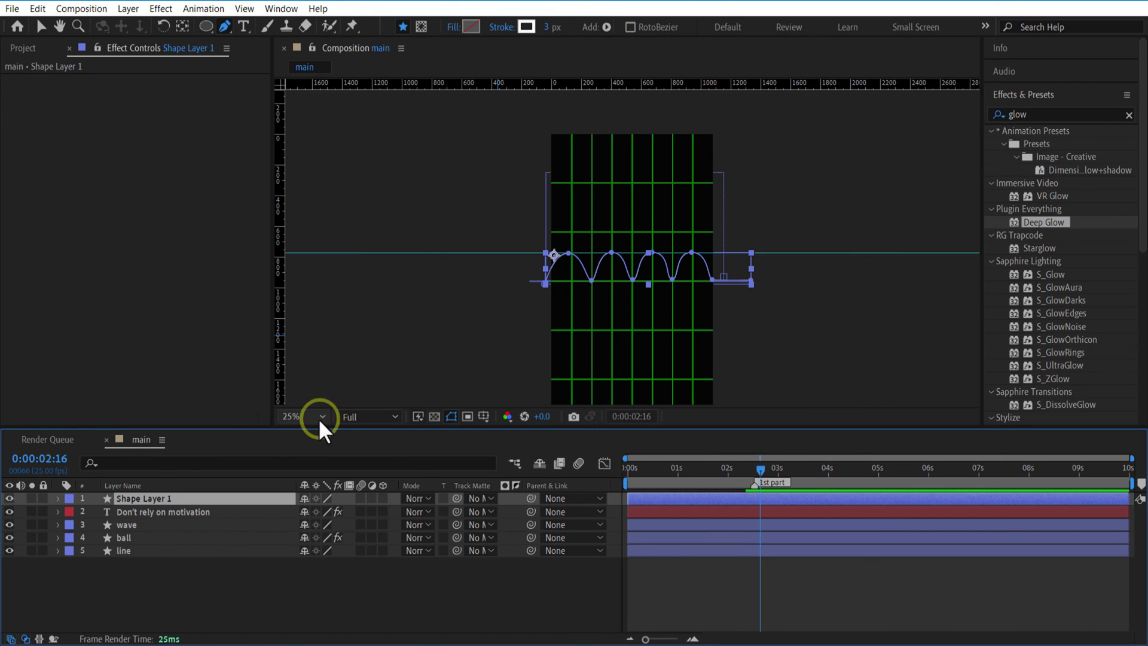
# - Set the view magnification to 25% and hide the proportional grid
pyautogui.click(318, 418)
pyautogui.click(332, 161)
pyautogui.click(480, 415)
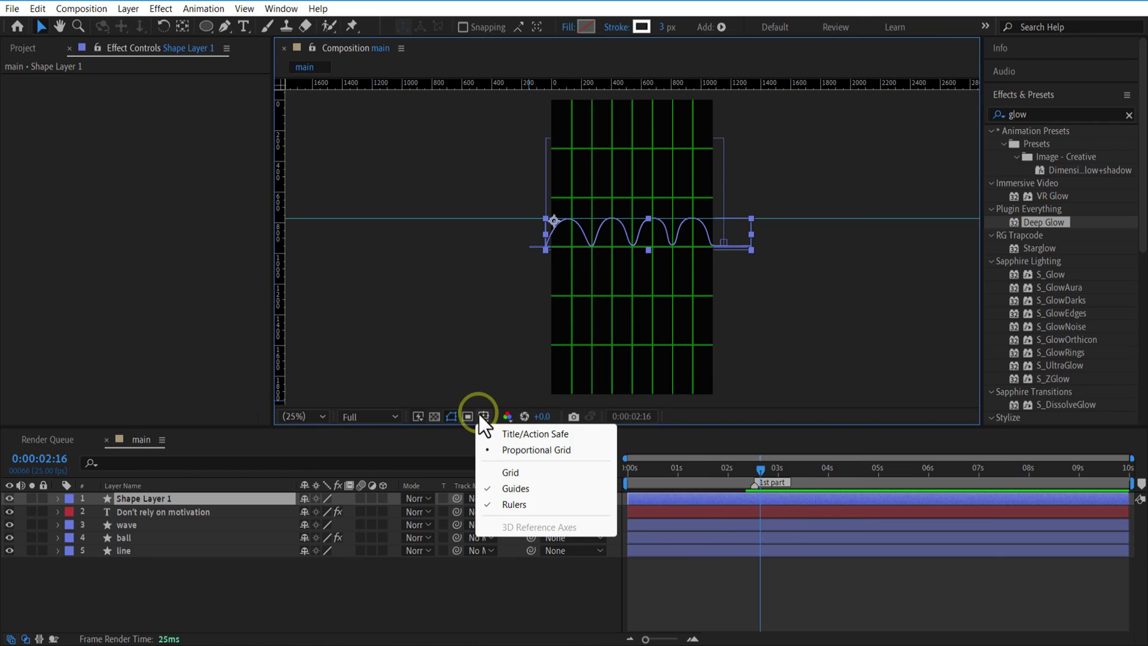
pyautogui.click(523, 448)
pyautogui.click(421, 564)
# - Rename the new shape layer "wave 2" and shift its layer bar to start at 0:00:02:16
pyautogui.click(155, 497)
pyautogui.press('Return')
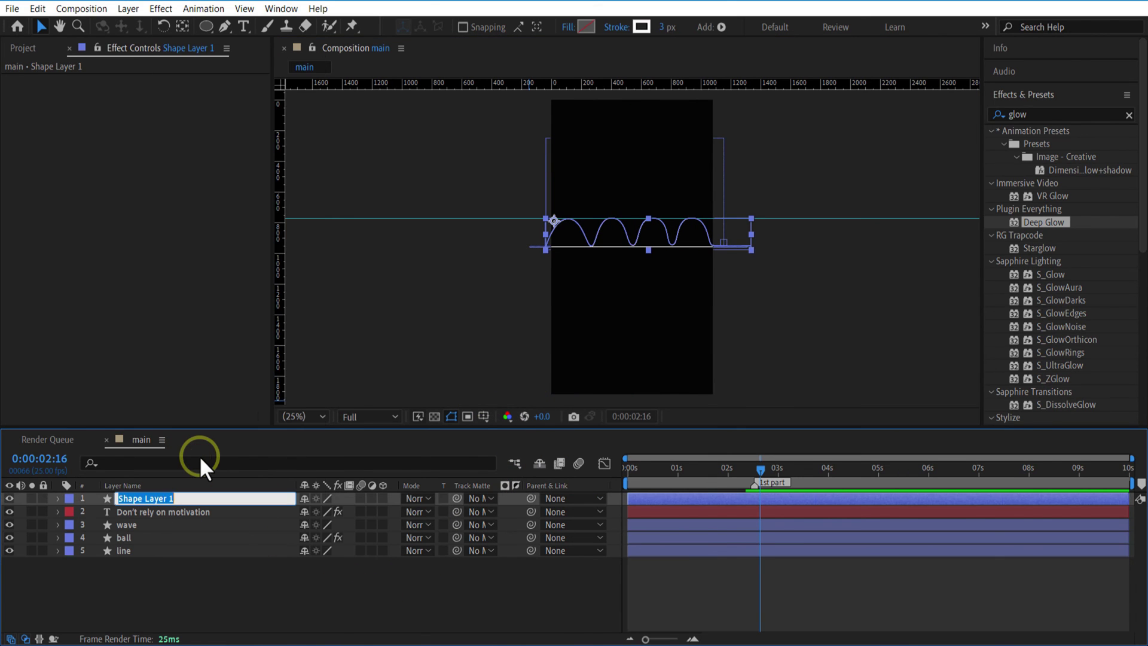
pyautogui.write('wave 2')
pyautogui.press('Return')
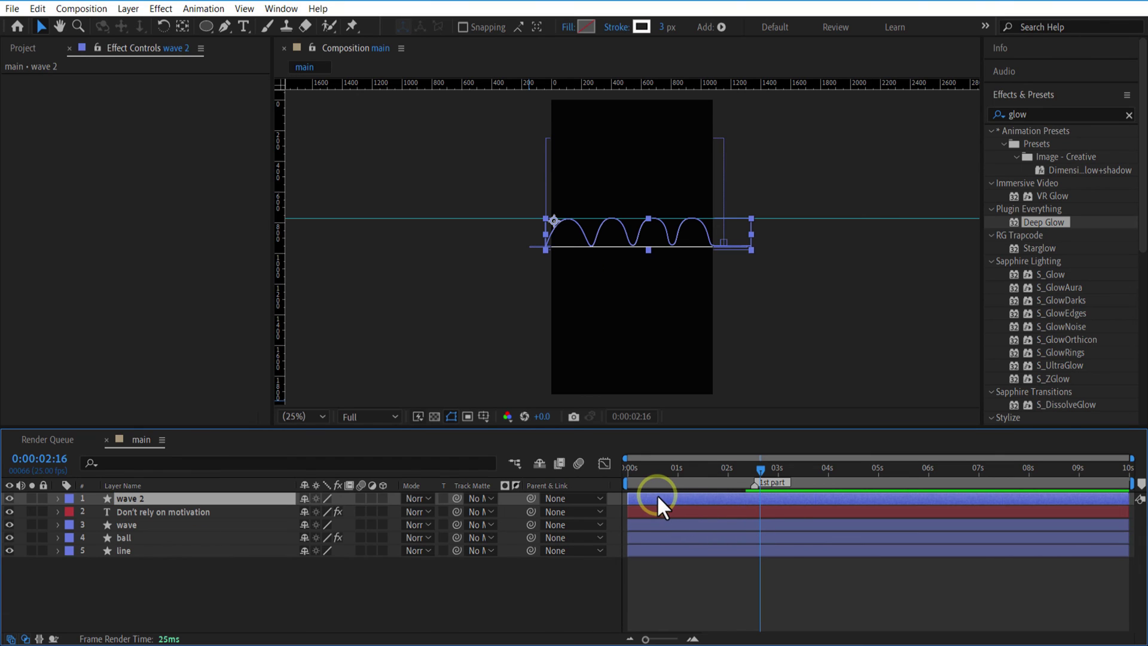
pyautogui.moveTo(658, 499); pyautogui.dragTo(790, 498)
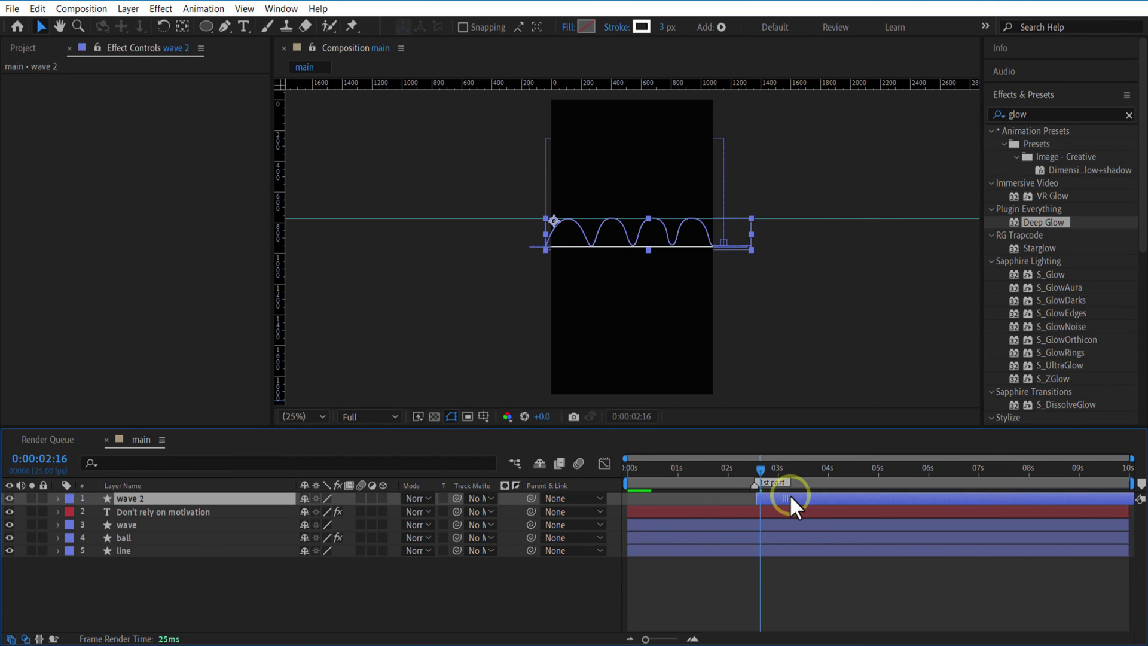
# - Duplicate the ball layer, placing the copy at the top of the layer stack with its start at 0:00:02:16
pyautogui.click(299, 572)
pyautogui.click(142, 537)
pyautogui.hotkey('ctrl', 'd')
pyautogui.moveTo(149, 535); pyautogui.dragTo(154, 494)
pyautogui.moveTo(648, 498); pyautogui.dragTo(783, 493)
# - Delete all Position keyframes from the ball 2 layer
pyautogui.press('u')
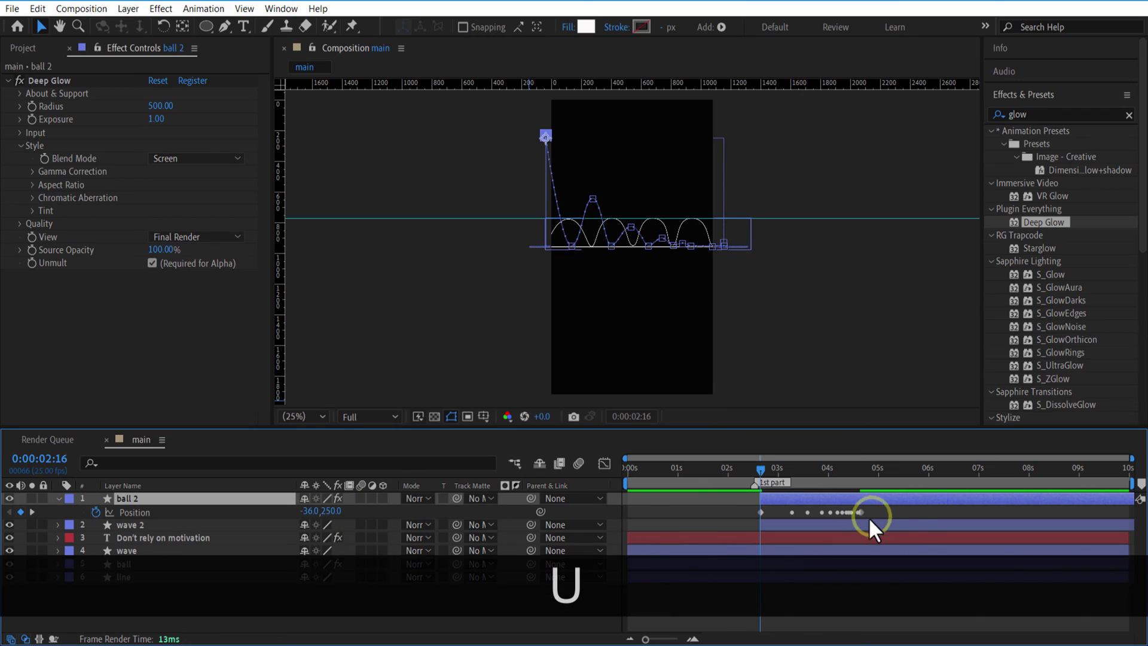
pyautogui.moveTo(877, 507); pyautogui.dragTo(759, 515)
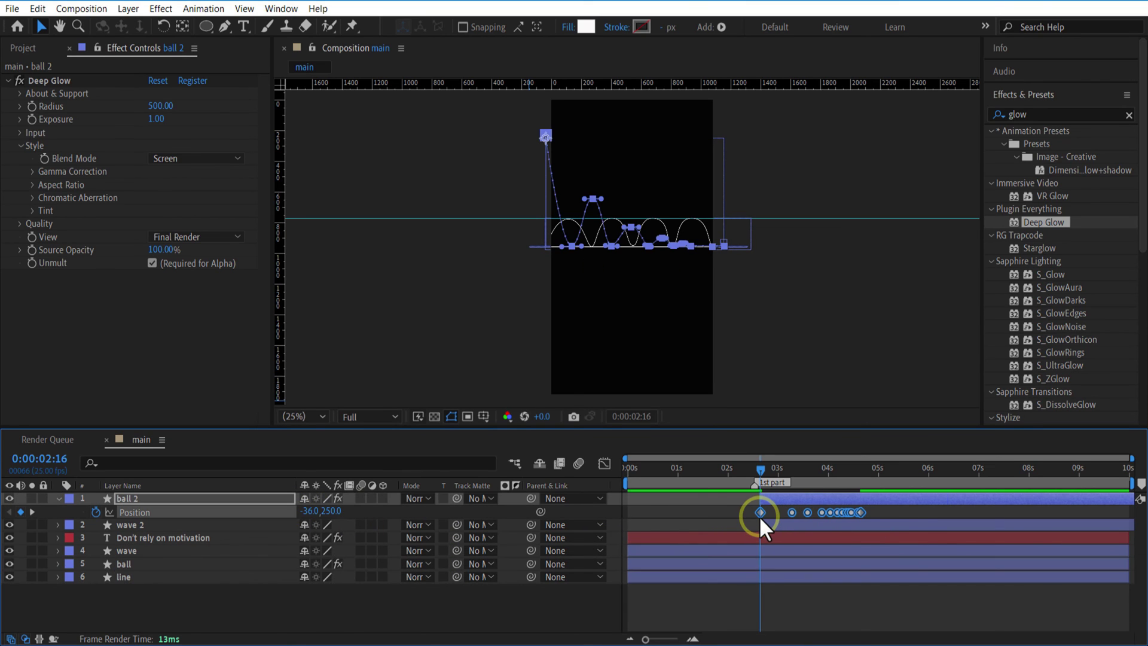
pyautogui.press('Delete')
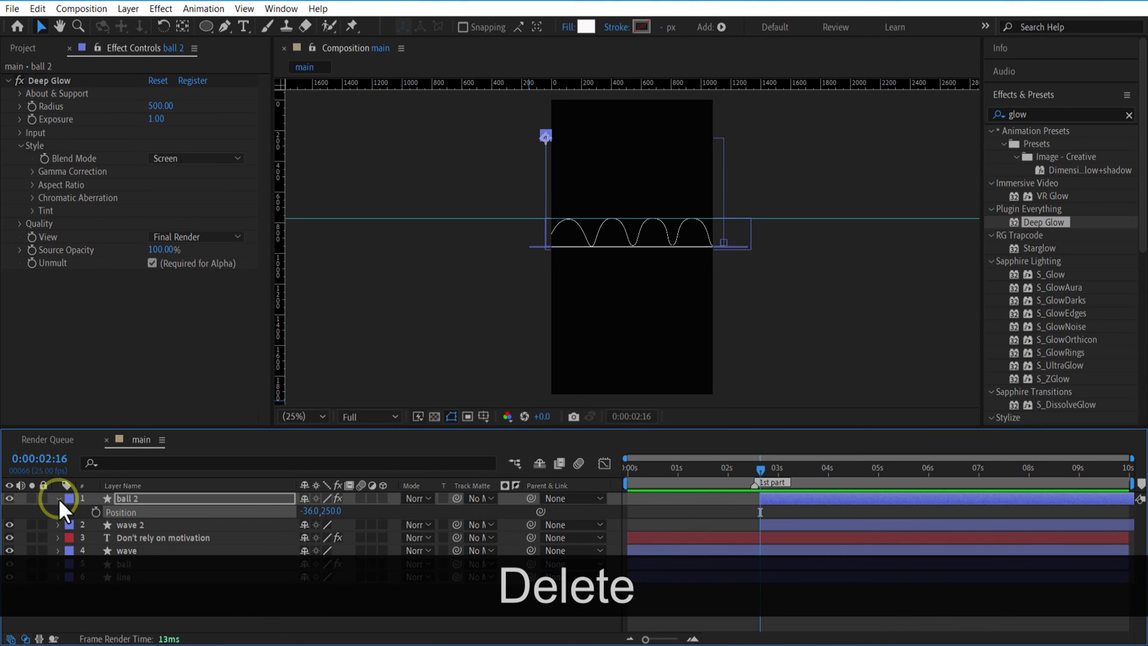
pyautogui.click(58, 498)
# - Move wave 2 above ball 2 in the layer stack and copy the Path property of its Path 1
pyautogui.moveTo(143, 517); pyautogui.dragTo(142, 497)
pyautogui.click(58, 498)
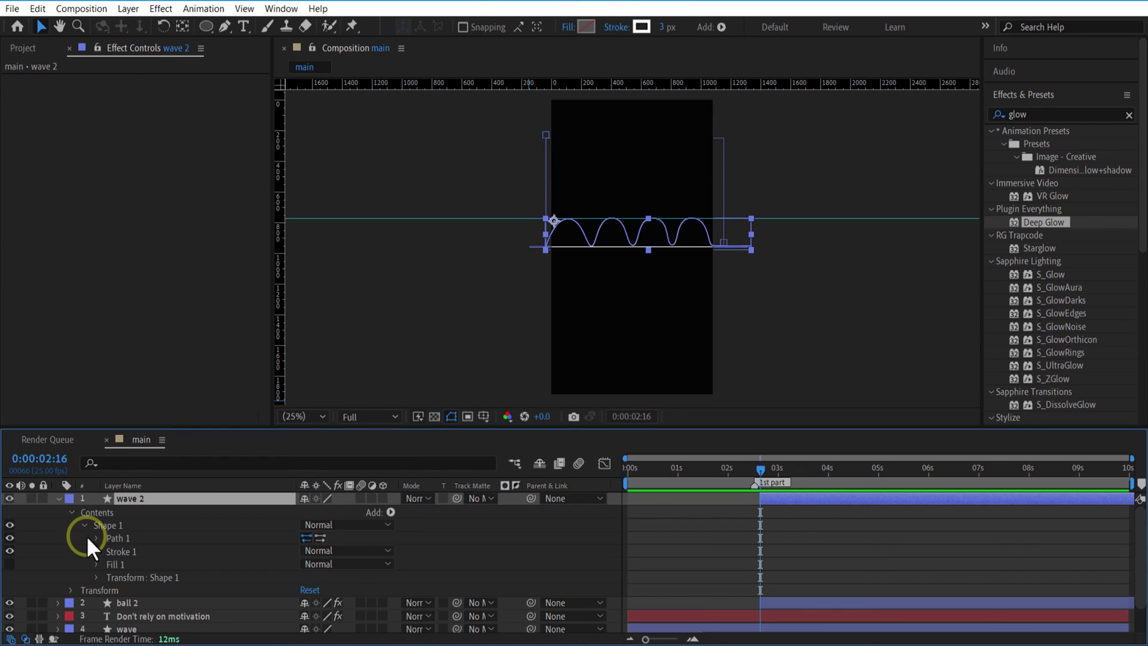
pyautogui.click(96, 538)
pyautogui.click(135, 550)
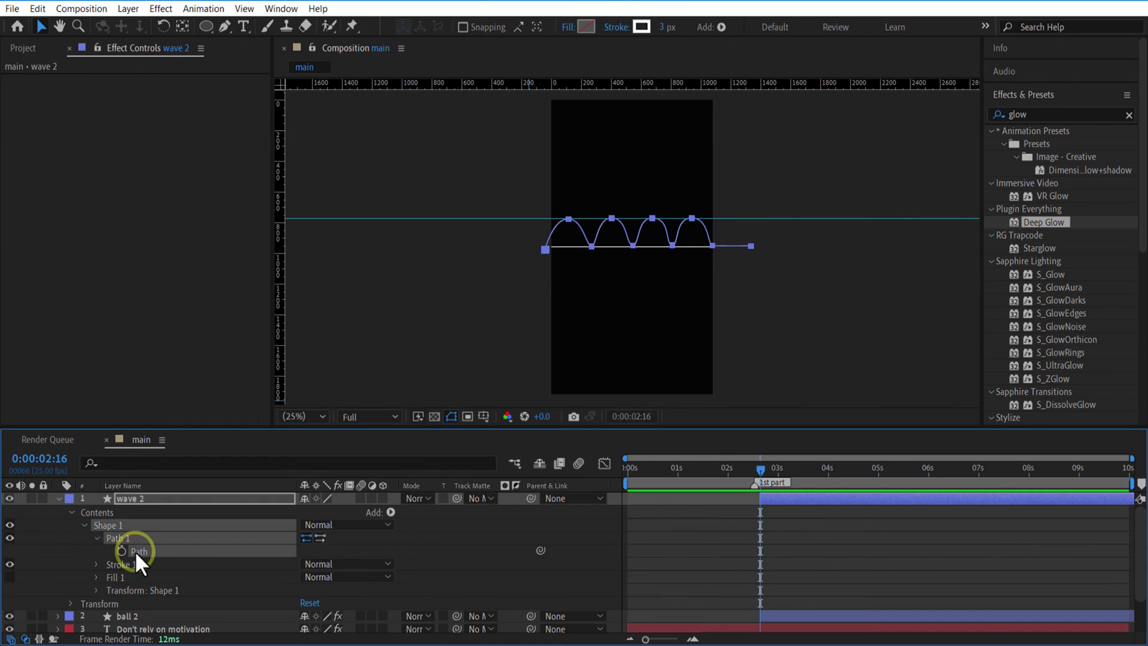
pyautogui.hotkey('ctrl', 'c')
pyautogui.click(59, 498)
# - Paste the copied wave path into ball 2's Position at 0:00:02:16 and preview the ball's motion
pyautogui.click(124, 513)
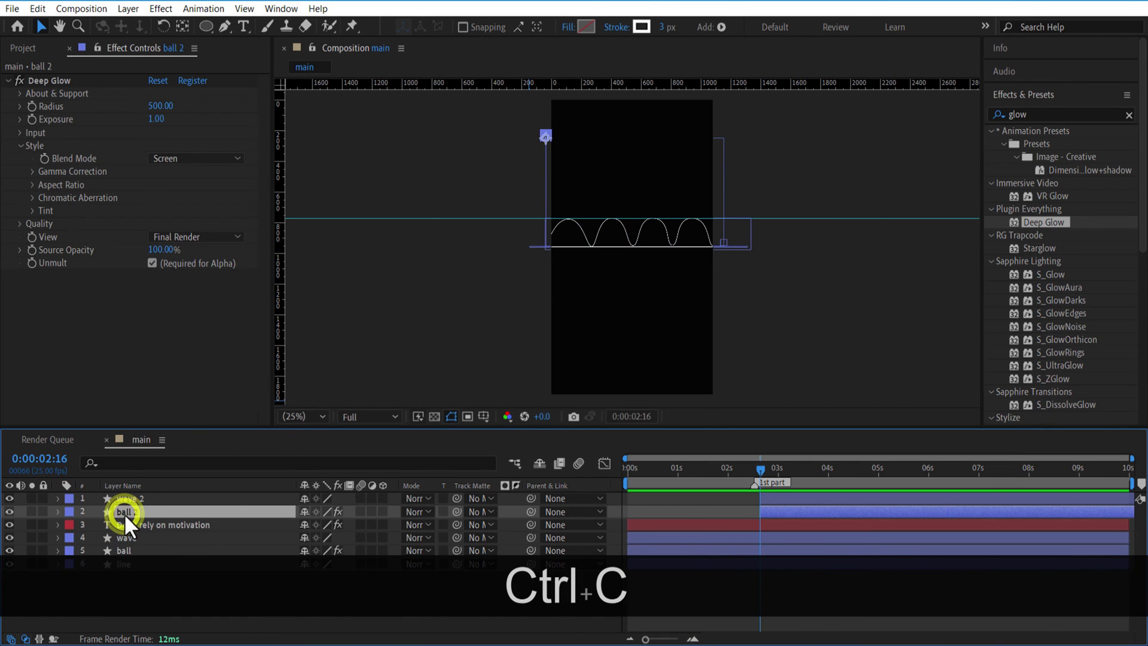
pyautogui.press('p')
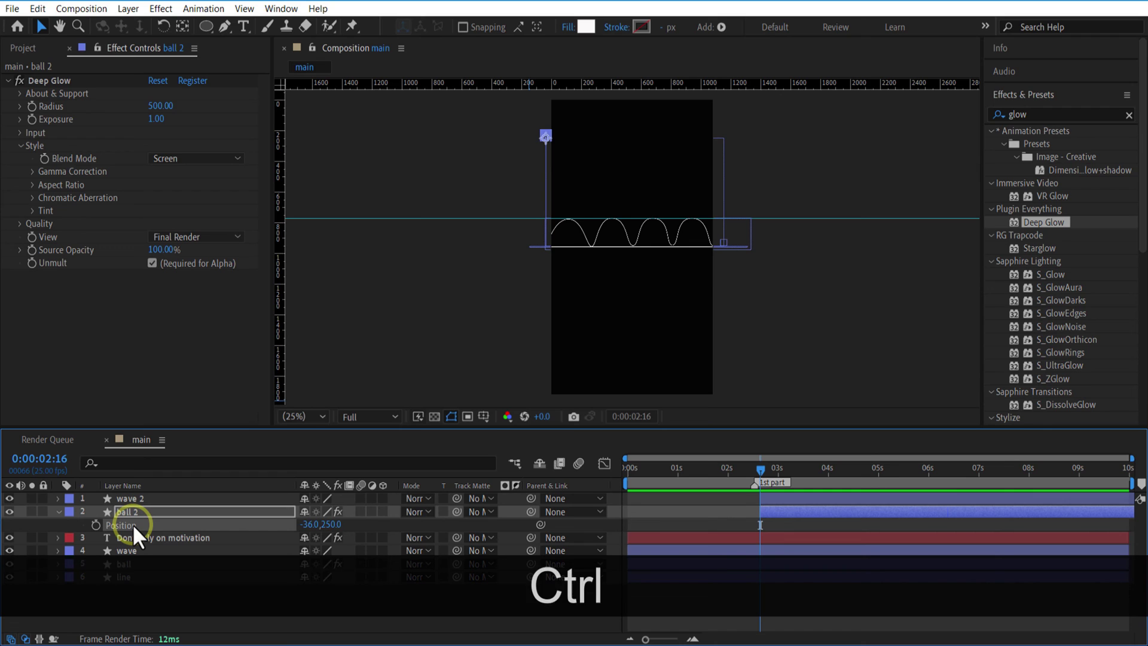
pyautogui.hotkey('ctrl', 'v')
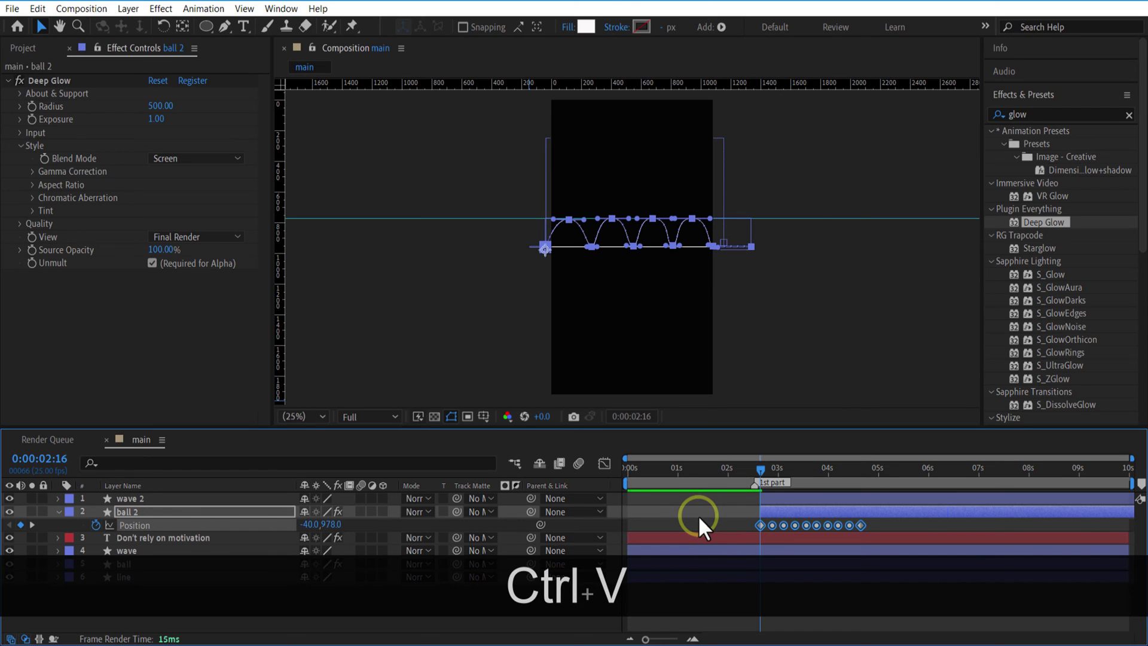
pyautogui.click(698, 517)
pyautogui.press('space')
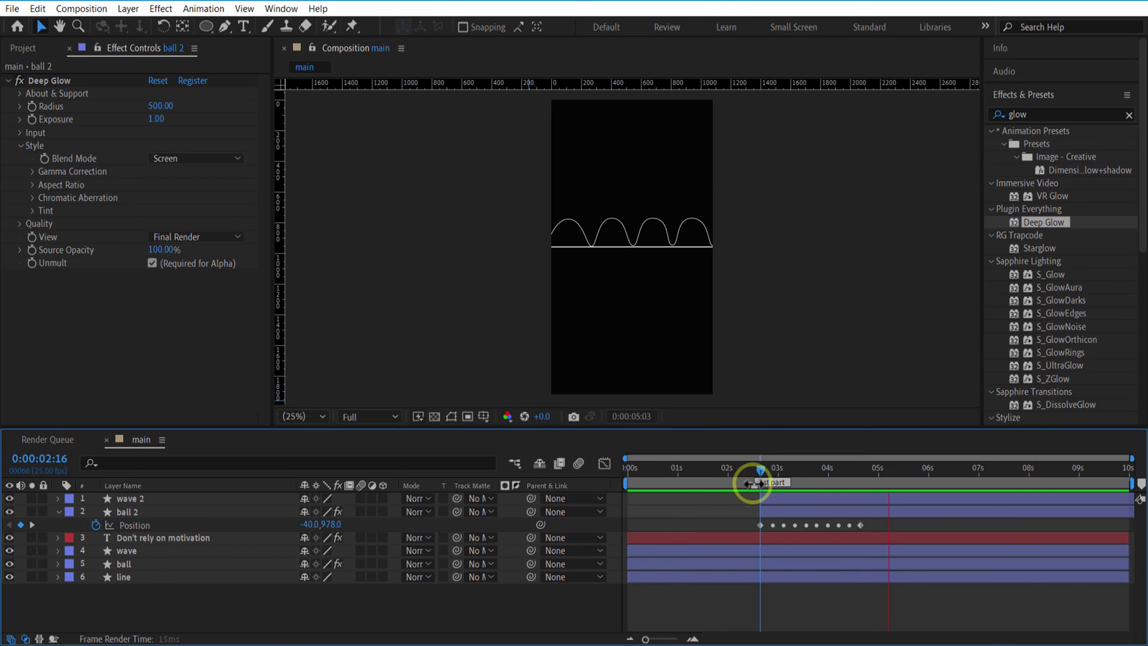
pyautogui.moveTo(752, 479); pyautogui.dragTo(792, 478)
pyautogui.moveTo(792, 478); pyautogui.dragTo(799, 478)
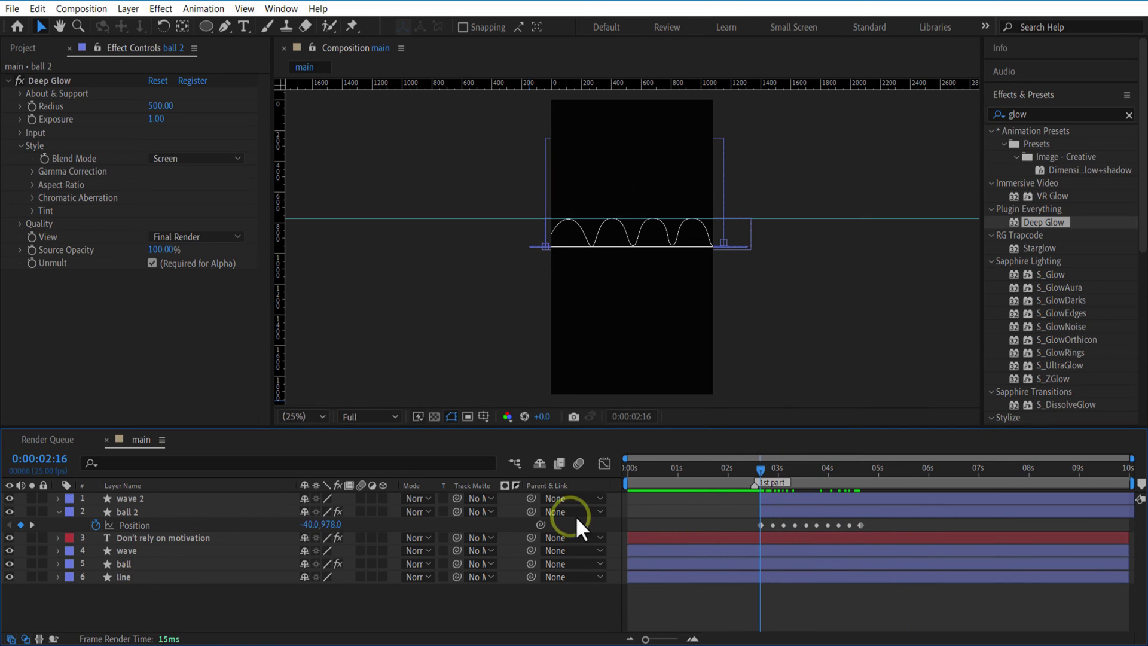
# - Add the expression loopOut() to ball 2's Position and preview the animation from the start of the composition
pyautogui.keyDown('alt'); pyautogui.click(97, 525); pyautogui.keyUp('alt')
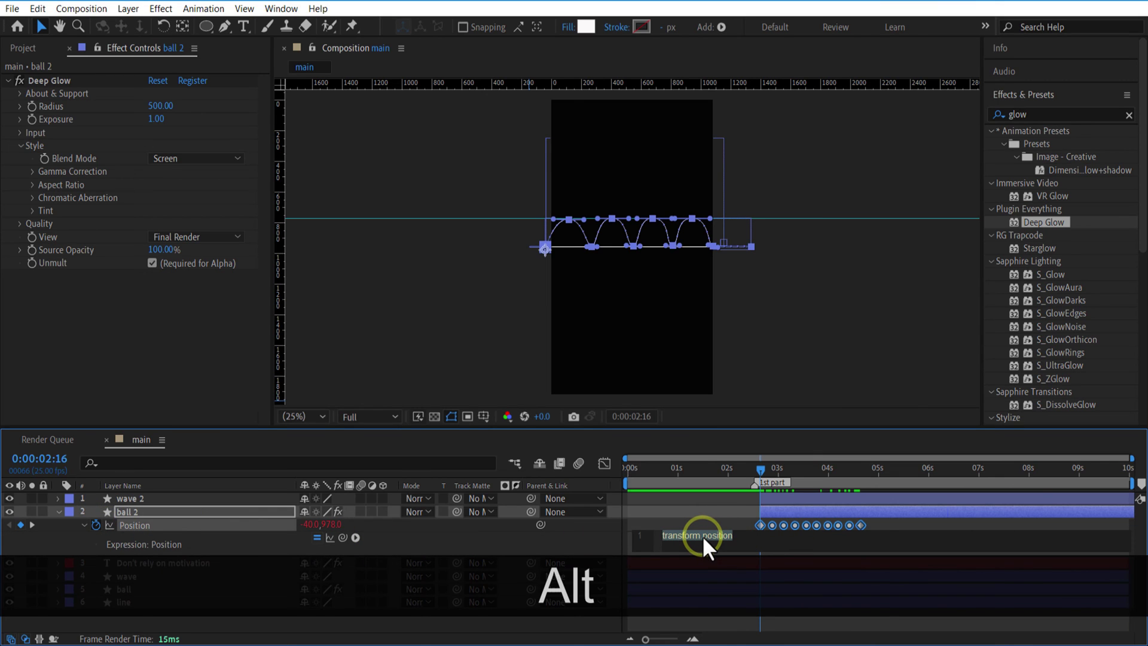
pyautogui.press('BackSpace')
pyautogui.write('loop')
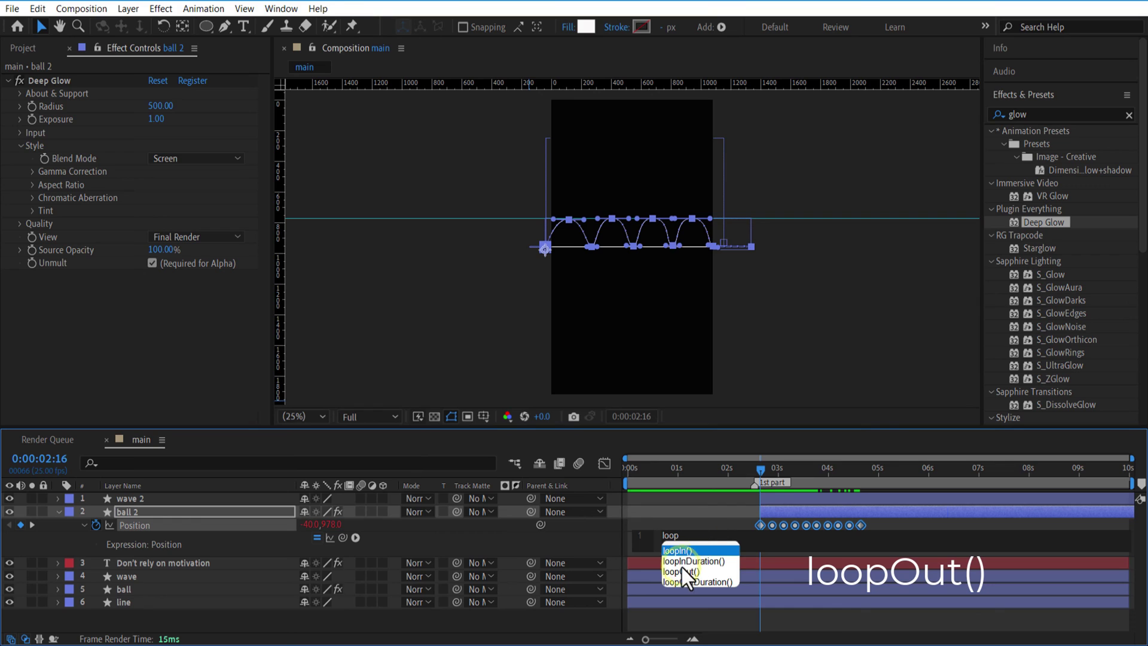
pyautogui.click(680, 570)
pyautogui.press('Return')
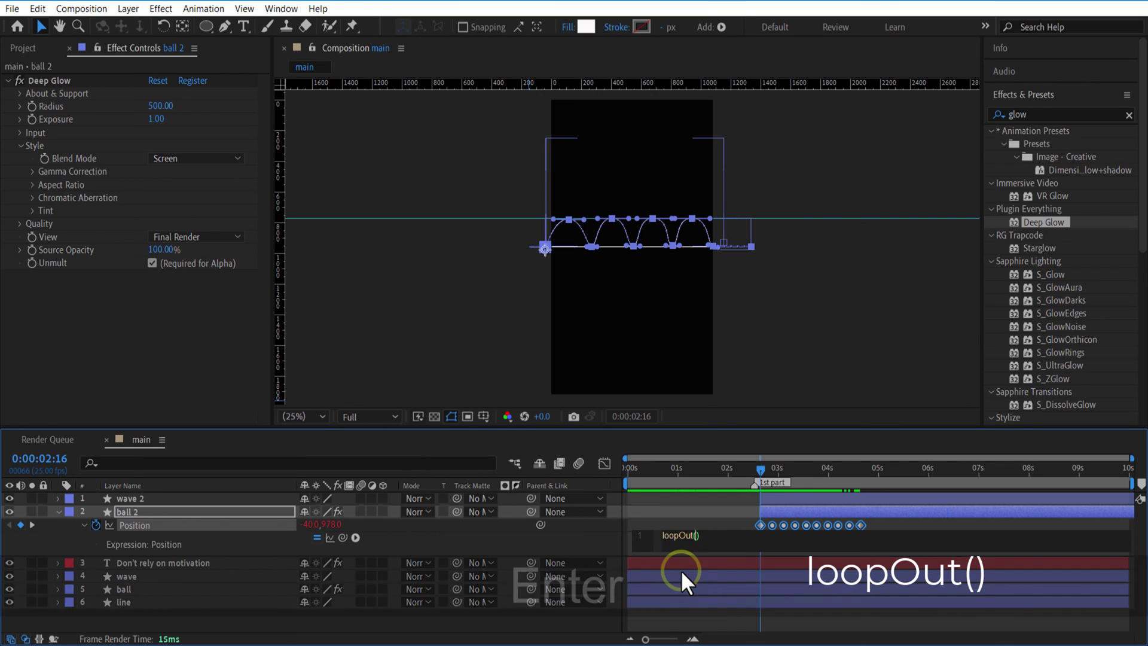
pyautogui.click(710, 510)
pyautogui.moveTo(760, 470); pyautogui.dragTo(625, 482)
pyautogui.click(680, 512)
pyautogui.press('space')
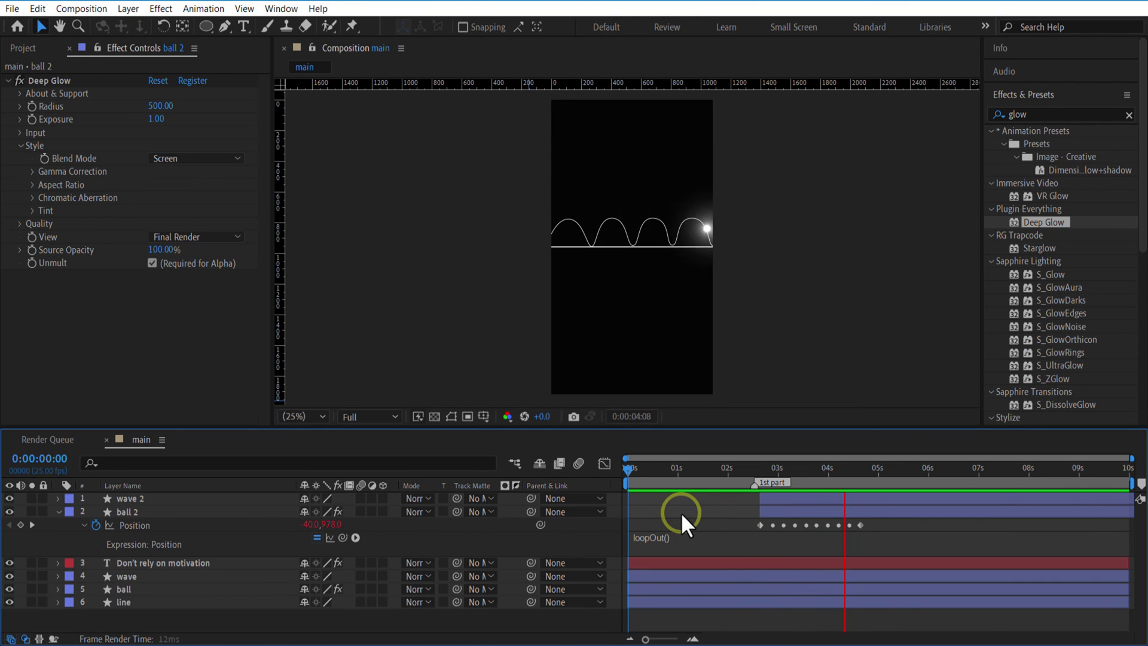
pyautogui.press('space')
pyautogui.click(59, 512)
# - Duplicate the "Don't rely on motivation" text as the top layer starting at 0:00:02:16 and reword the copy to "rely on discipline"
pyautogui.click(215, 524)
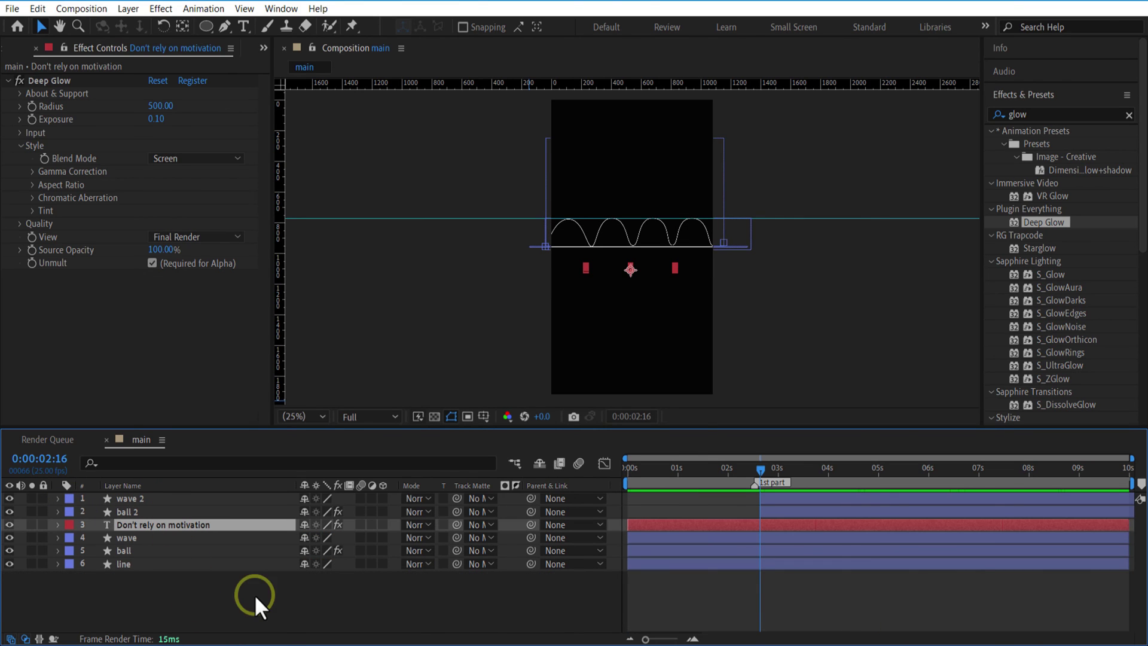
pyautogui.hotkey('ctrl', 'd')
pyautogui.moveTo(177, 525); pyautogui.dragTo(176, 494)
pyautogui.hotkey('ctrl', 'z')
pyautogui.moveTo(693, 496); pyautogui.dragTo(823, 494)
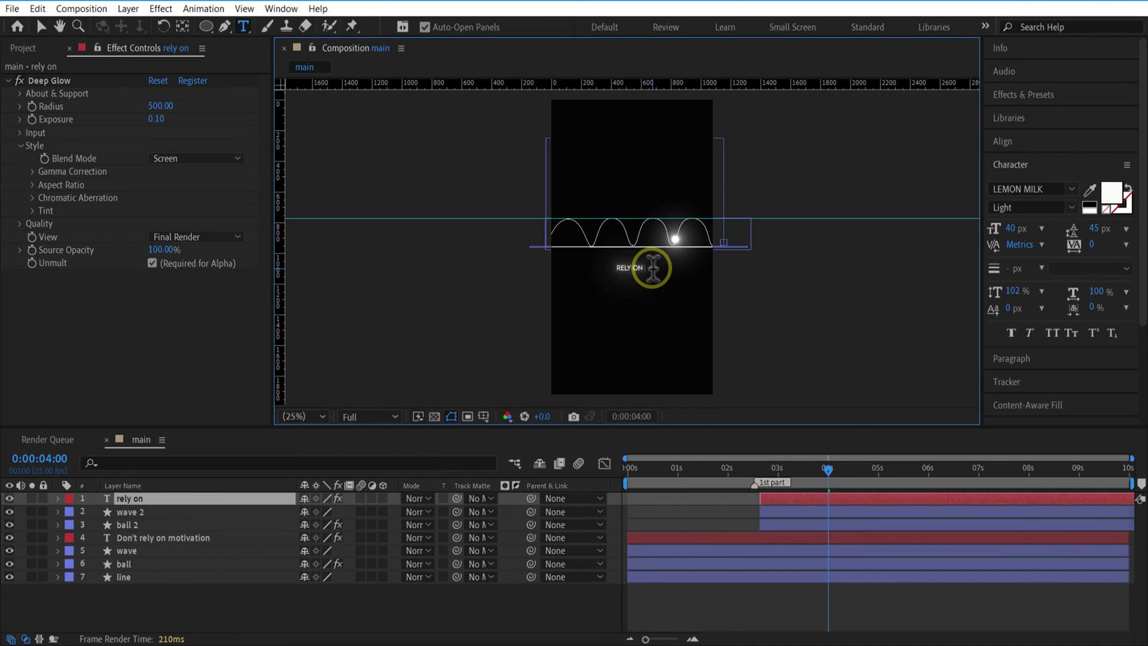
pyautogui.write('discipline')
# - Delete the closing Start, Character Offset and Opacity keyframes of the "rely on discipline" layer and check the text past them
pyautogui.moveTo(761, 484); pyautogui.dragTo(855, 481)
pyautogui.click(200, 496)
pyautogui.press('u')
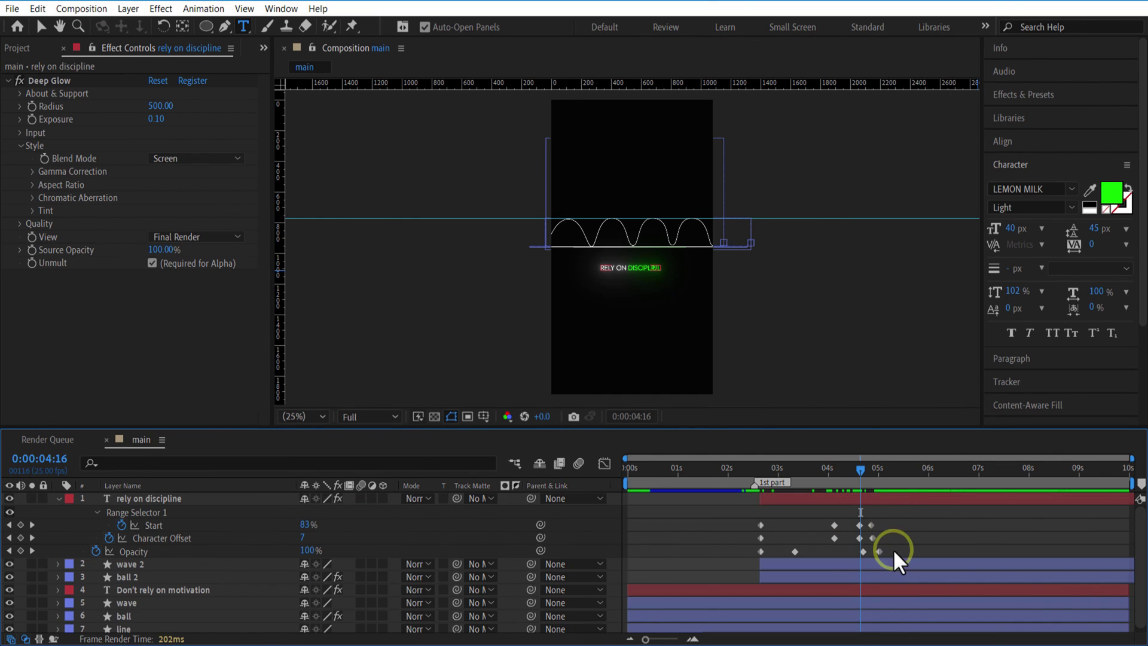
pyautogui.moveTo(888, 512); pyautogui.dragTo(856, 553)
pyautogui.press('Delete')
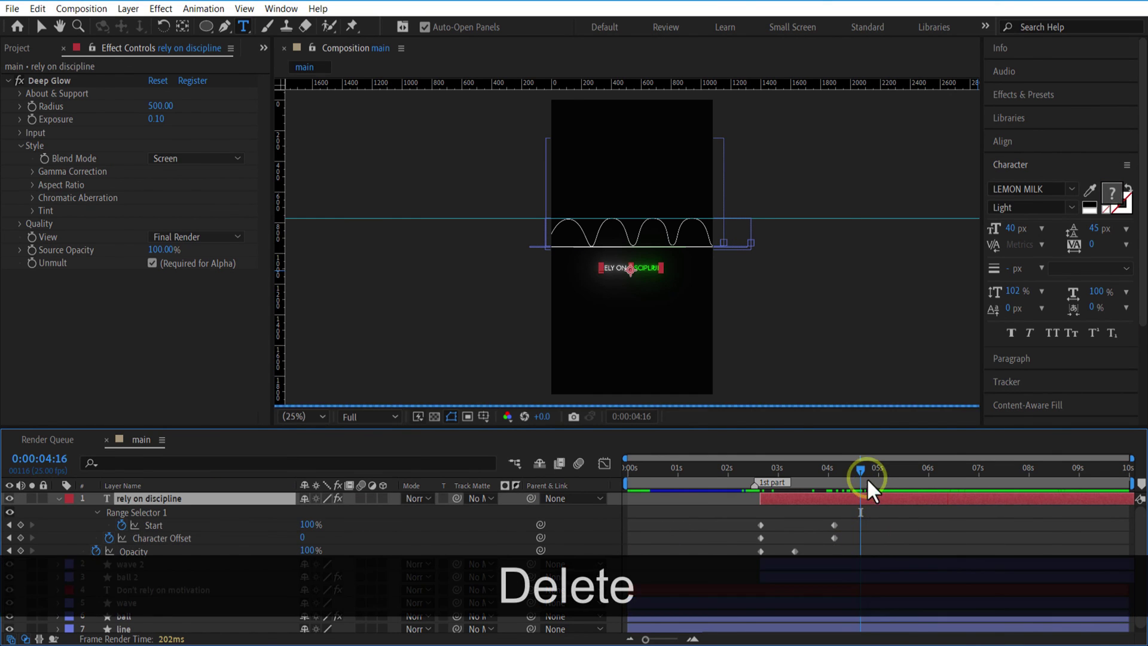
pyautogui.moveTo(863, 474); pyautogui.dragTo(951, 490)
pyautogui.click(58, 499)
# - Add Trim Paths to the wave 2 layer, with the current time at 0:00:02:16
pyautogui.click(765, 471)
pyautogui.click(152, 511)
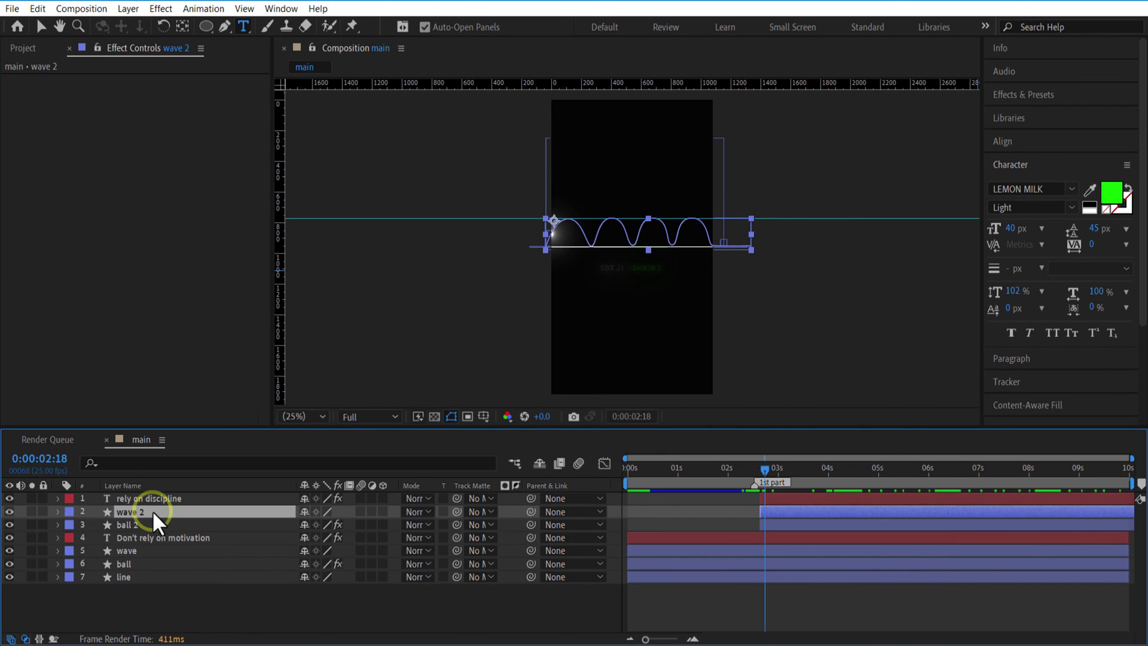
pyautogui.click(58, 511)
pyautogui.press('pageup')
pyautogui.press('pageup')
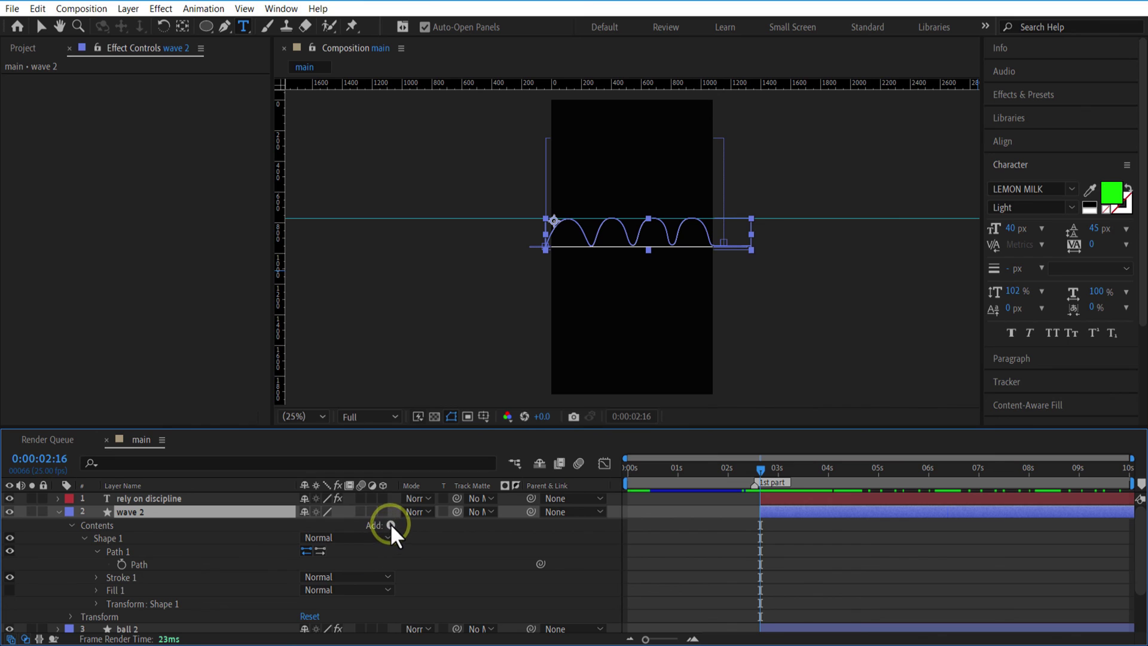
pyautogui.click(390, 525)
pyautogui.click(386, 432)
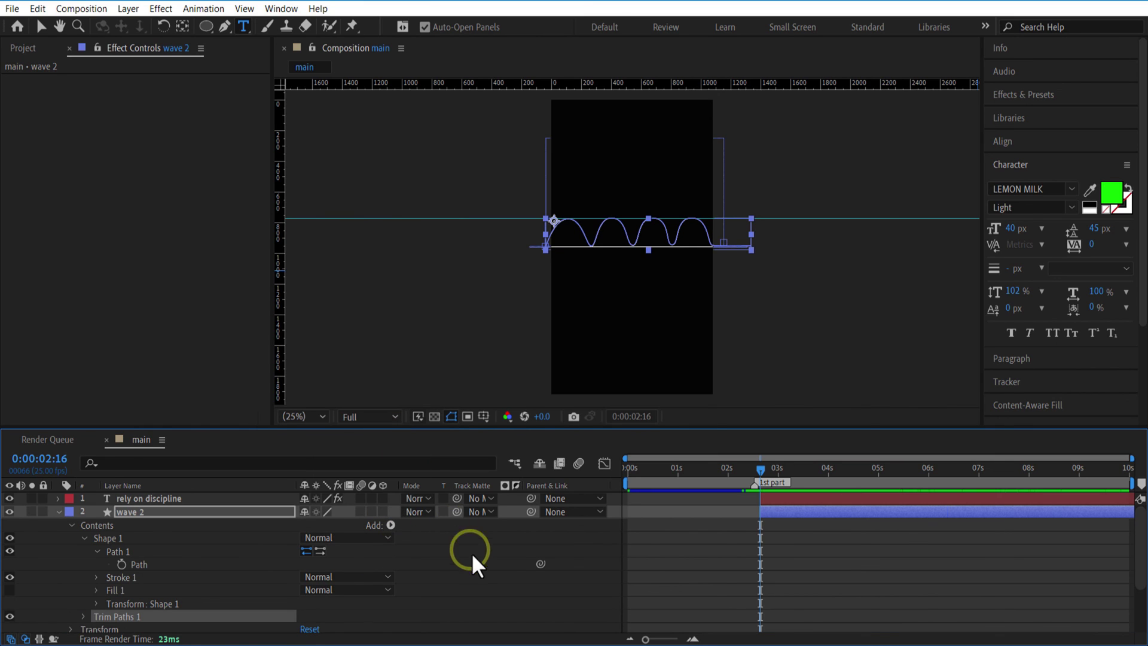
# - Keyframe wave 2's Trim Paths End from fully trimmed at 0:00:02:16 to 100% at 0:00:04:11
pyautogui.scroll(-2, 205, 575)
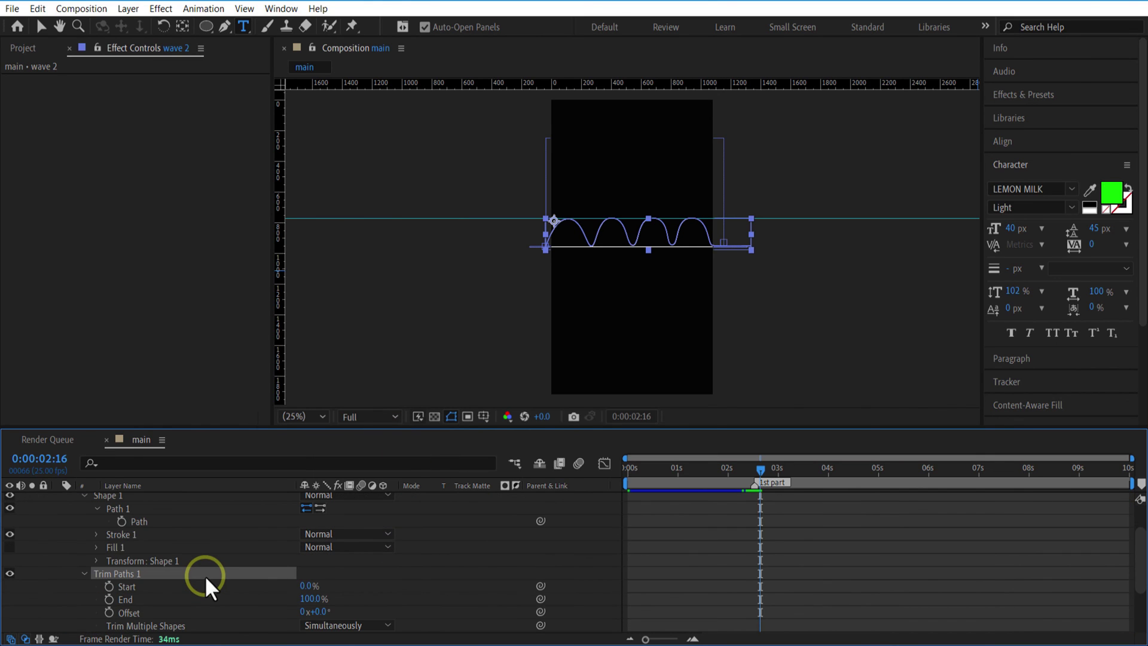
pyautogui.click(109, 599)
pyautogui.moveTo(304, 599); pyautogui.dragTo(197, 599)
pyautogui.click(772, 469)
pyautogui.moveTo(784, 475); pyautogui.dragTo(852, 493)
pyautogui.moveTo(306, 599); pyautogui.dragTo(714, 590)
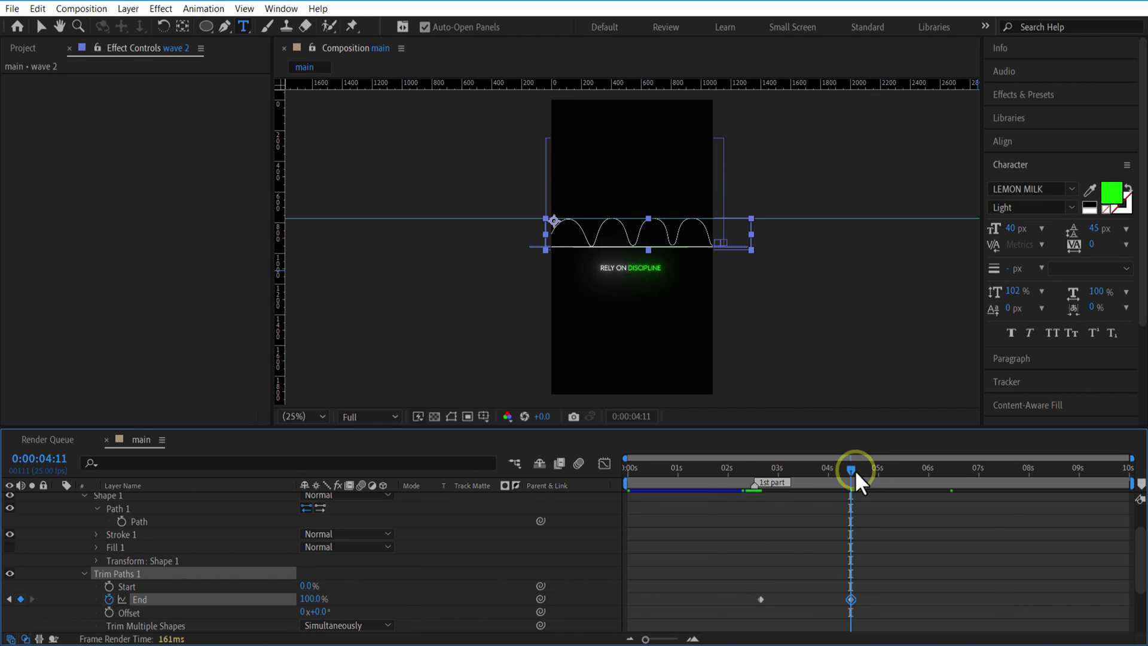
# - Shift both Trim Paths End keyframes of wave 2 slightly later so the drawn line follows ball 2
pyautogui.moveTo(850, 472); pyautogui.dragTo(772, 475)
pyautogui.moveTo(761, 599); pyautogui.dragTo(763, 599)
pyautogui.moveTo(773, 475); pyautogui.dragTo(801, 476)
pyautogui.moveTo(850, 599); pyautogui.dragTo(856, 599)
pyautogui.moveTo(800, 474)
pyautogui.mouseDown()
pyautogui.moveTo(835, 475)
pyautogui.moveTo(806, 506)
pyautogui.moveTo(867, 536)
pyautogui.mouseUp()
pyautogui.scroll(2, 138, 540)
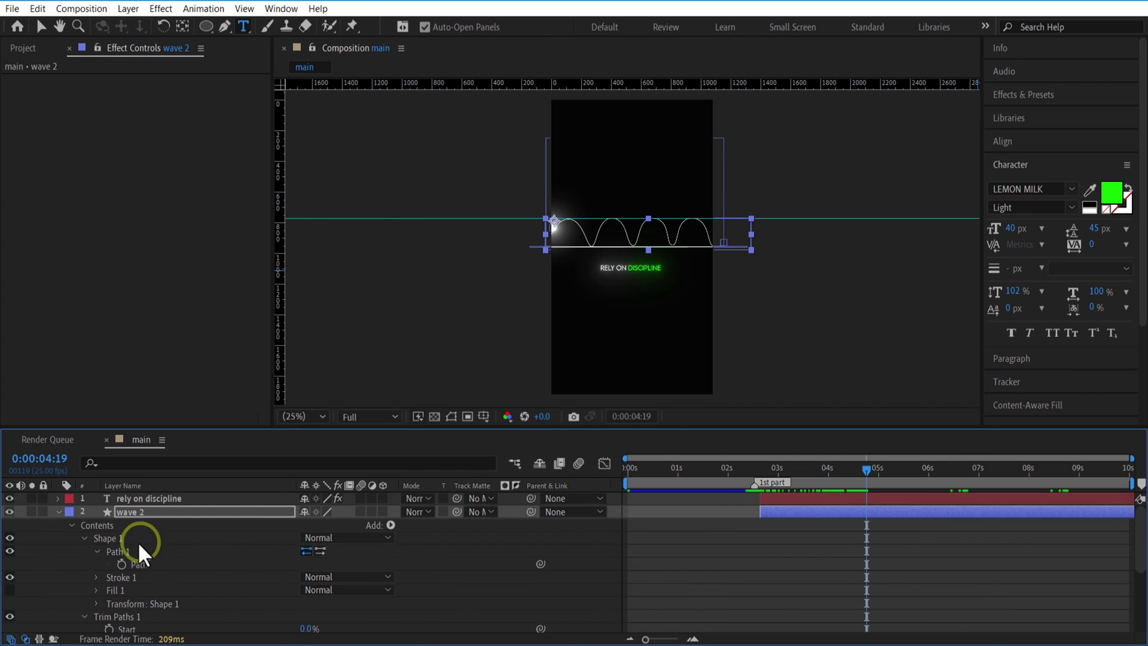
pyautogui.click(59, 512)
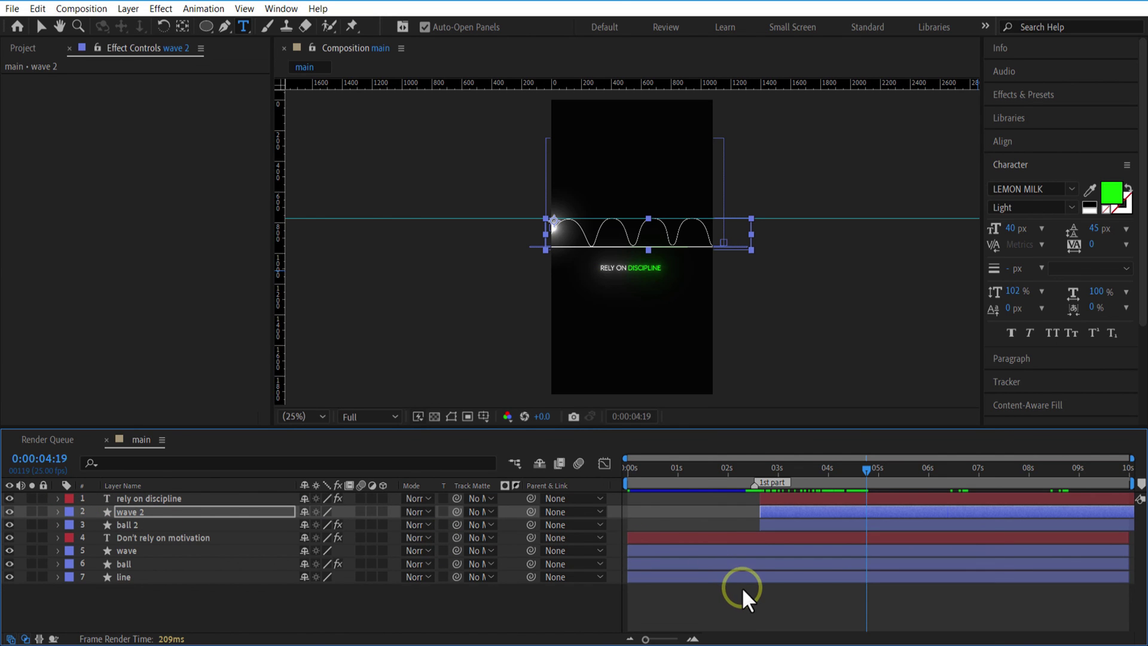